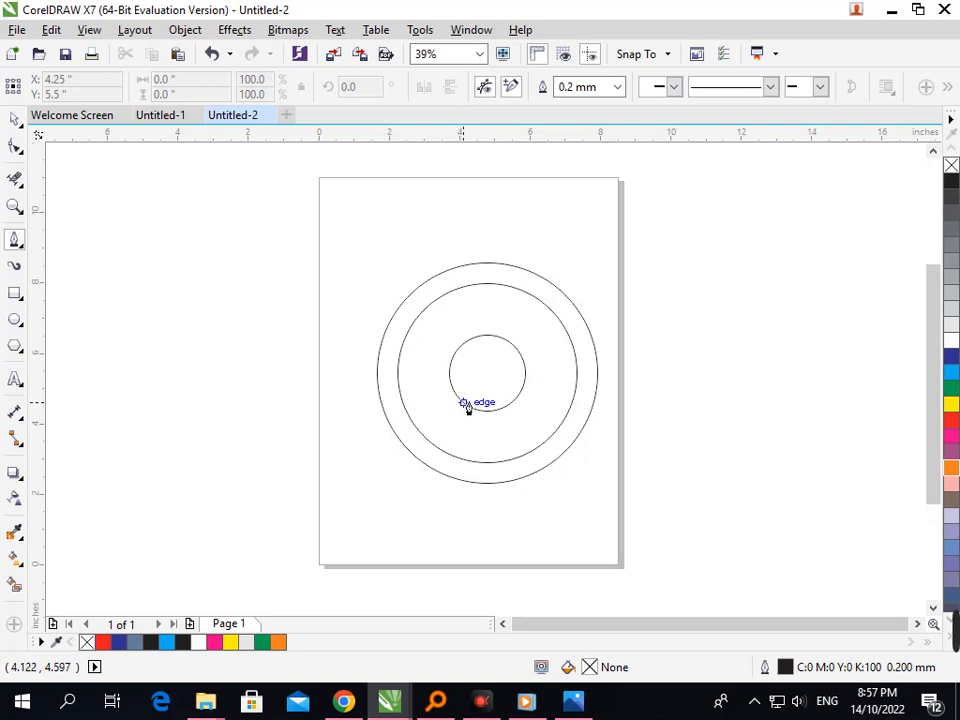
- Draw three straight lines with the Pen tool from inside the small circle to beyond the outer circle: lower left, lower right and straight up
{"action": "left_click", "coordinate": [468, 395]}
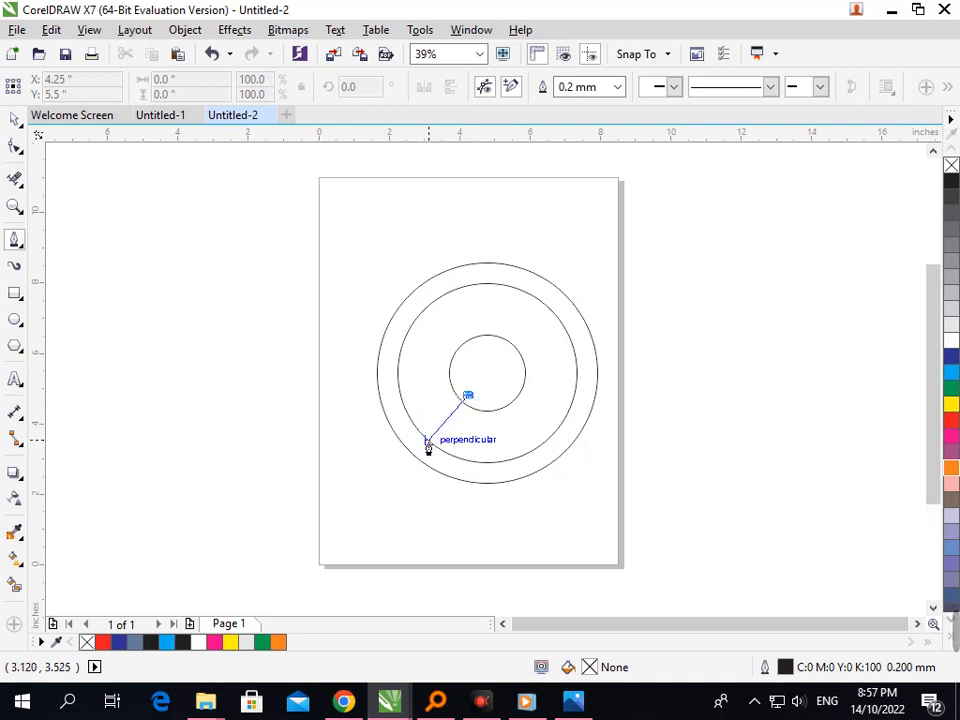
{"action": "double_click", "coordinate": [399, 472]}
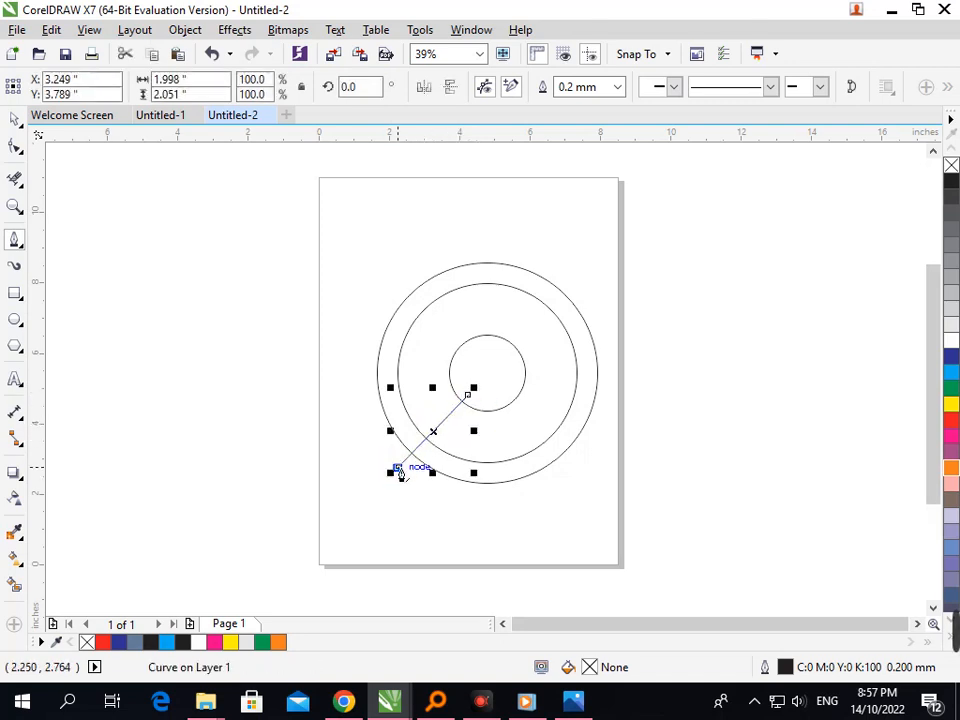
{"action": "left_click", "coordinate": [505, 389]}
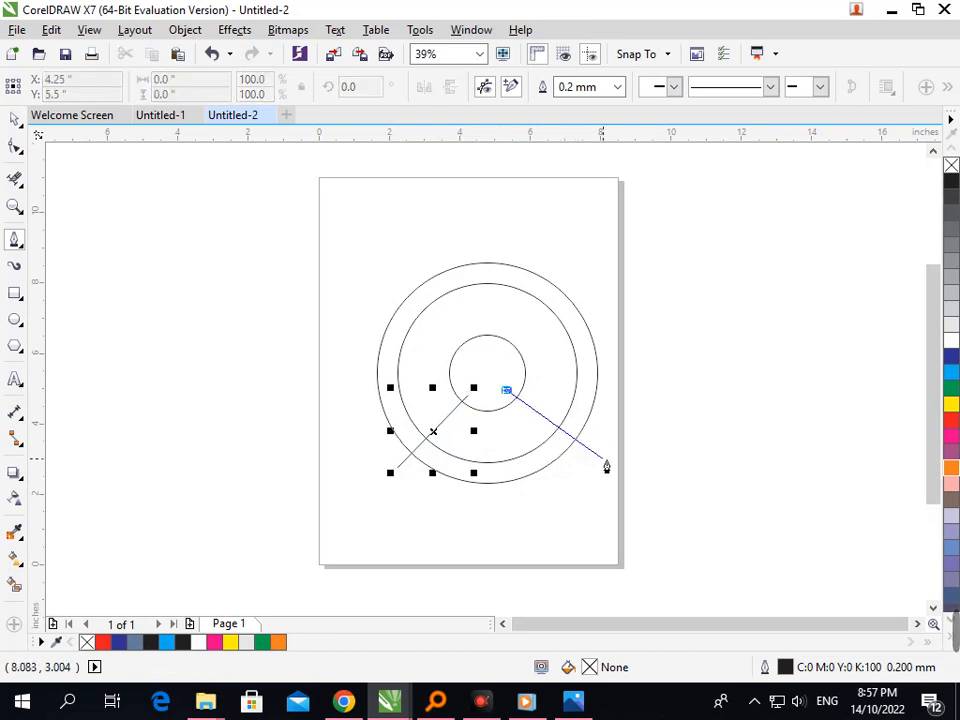
{"action": "double_click", "coordinate": [603, 460]}
{"action": "left_click", "coordinate": [489, 347]}
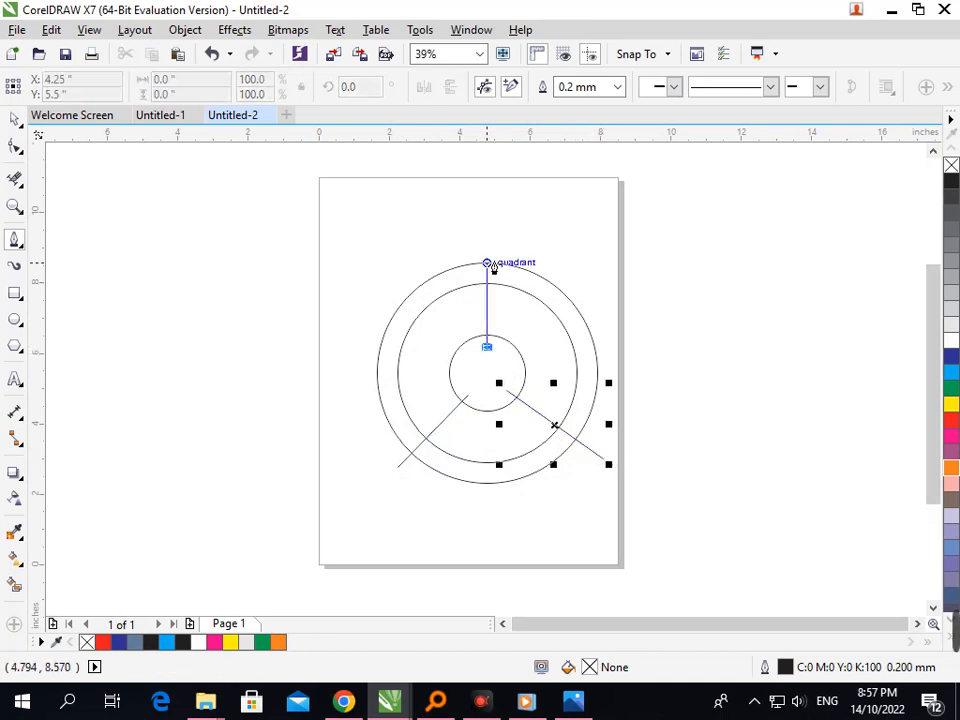
{"action": "double_click", "coordinate": [490, 250]}
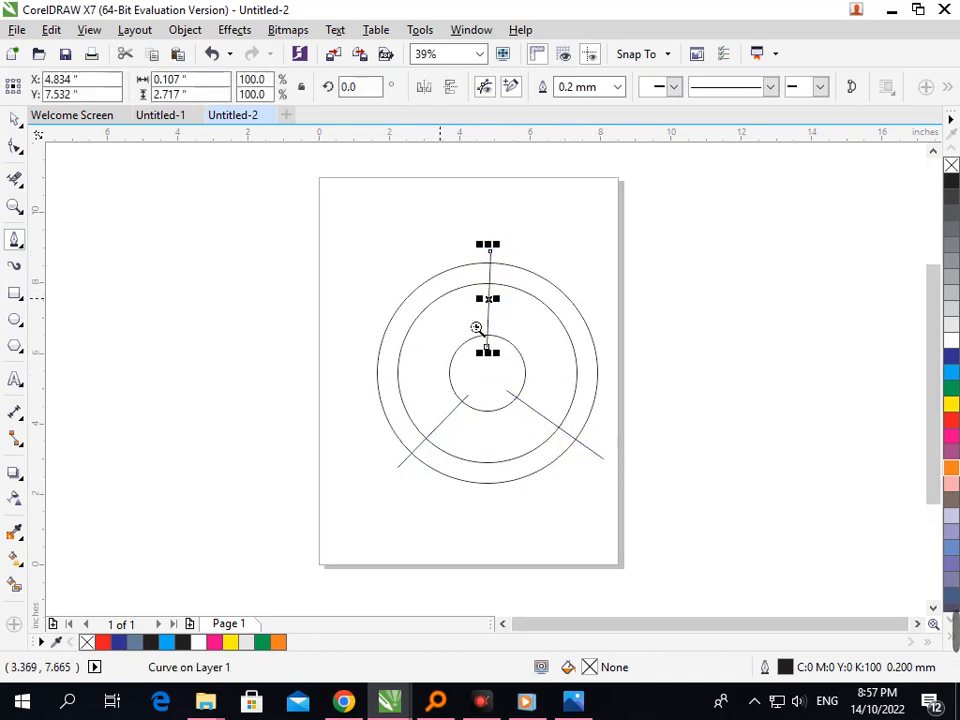
- Try to trim the inner ends of the three lines back to the small circle
{"action": "scroll", "coordinate": [476, 328], "scroll_direction": "up", "scroll_amount": 5}
{"action": "left_click", "coordinate": [14, 182]}
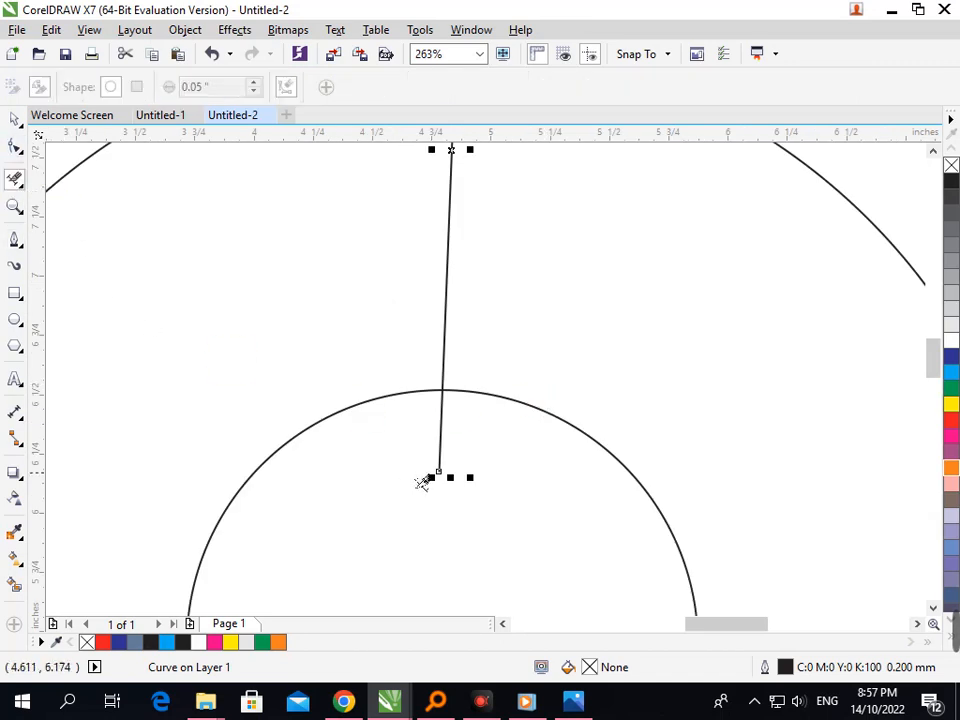
{"action": "left_click", "coordinate": [440, 430]}
{"action": "scroll", "coordinate": [396, 398], "scroll_direction": "down", "scroll_amount": 5}
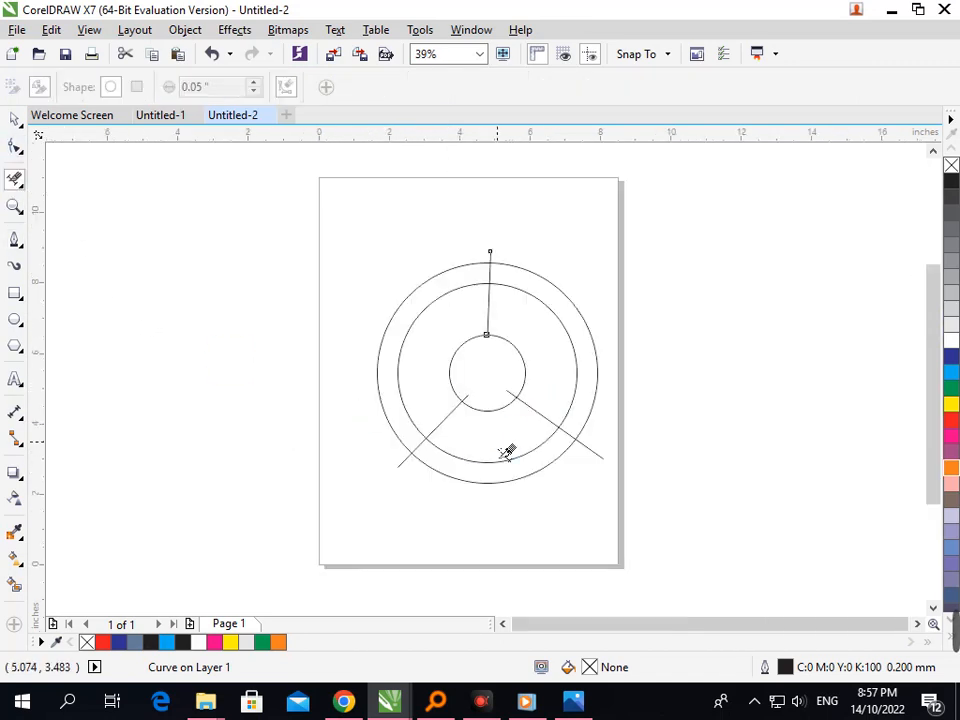
{"action": "scroll", "coordinate": [496, 403], "scroll_direction": "up", "scroll_amount": 5}
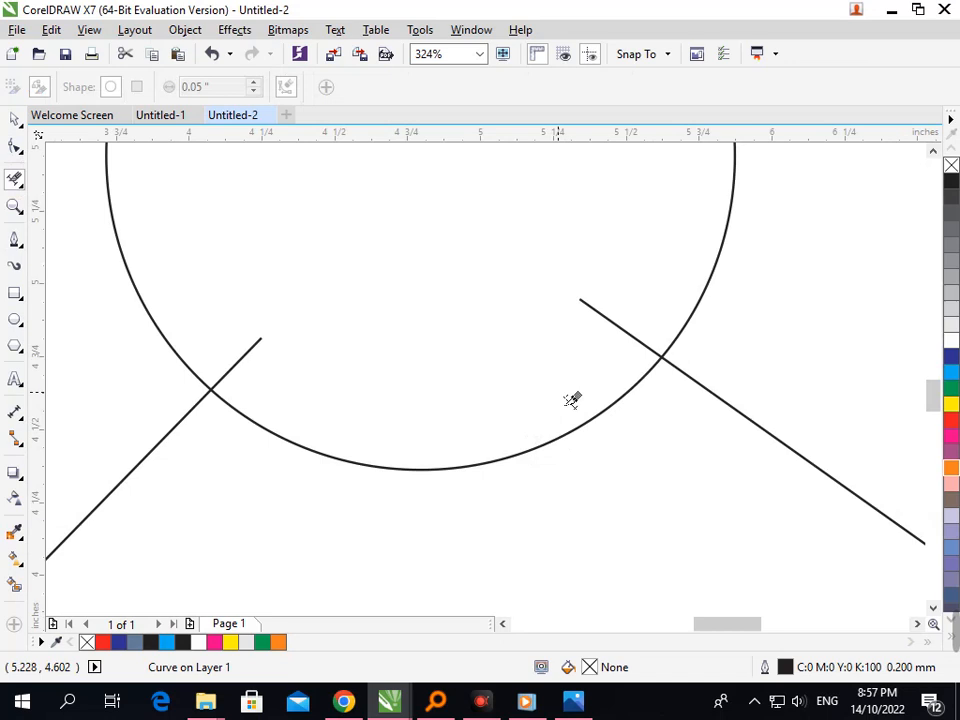
{"action": "left_click", "coordinate": [636, 330]}
{"action": "left_click_drag", "start_coordinate": [221, 341], "coordinate": [376, 453]}
{"action": "scroll", "coordinate": [580, 490], "scroll_direction": "down", "scroll_amount": 5}
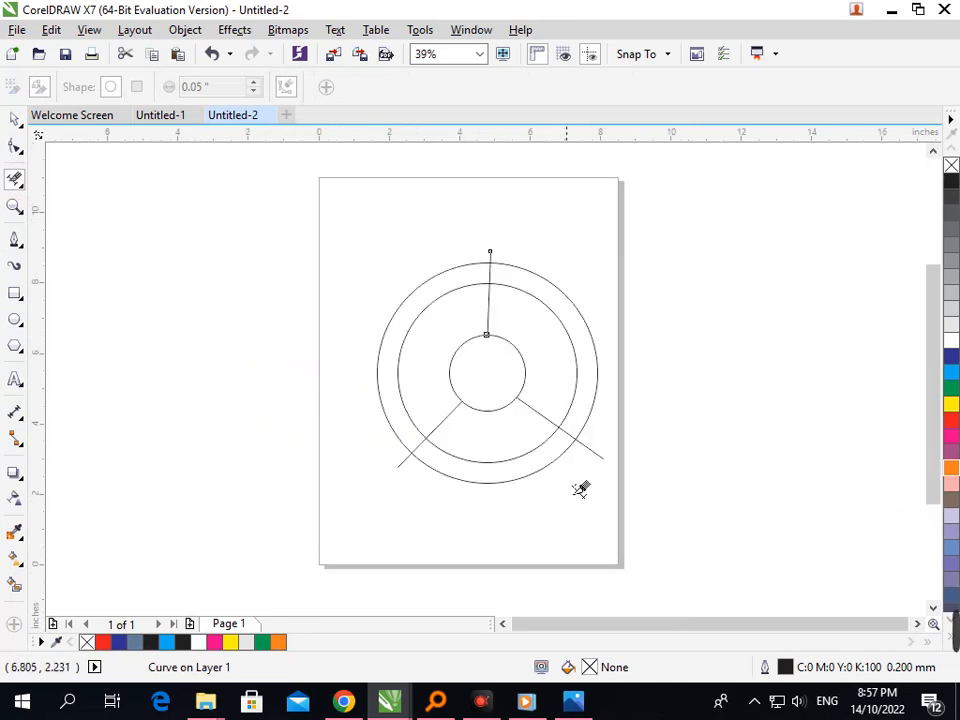
- Try to trim the outer ends of the two lower lines where they cross the ring
{"action": "scroll", "coordinate": [580, 490], "scroll_direction": "up", "scroll_amount": 4}
{"action": "left_click", "coordinate": [617, 386]}
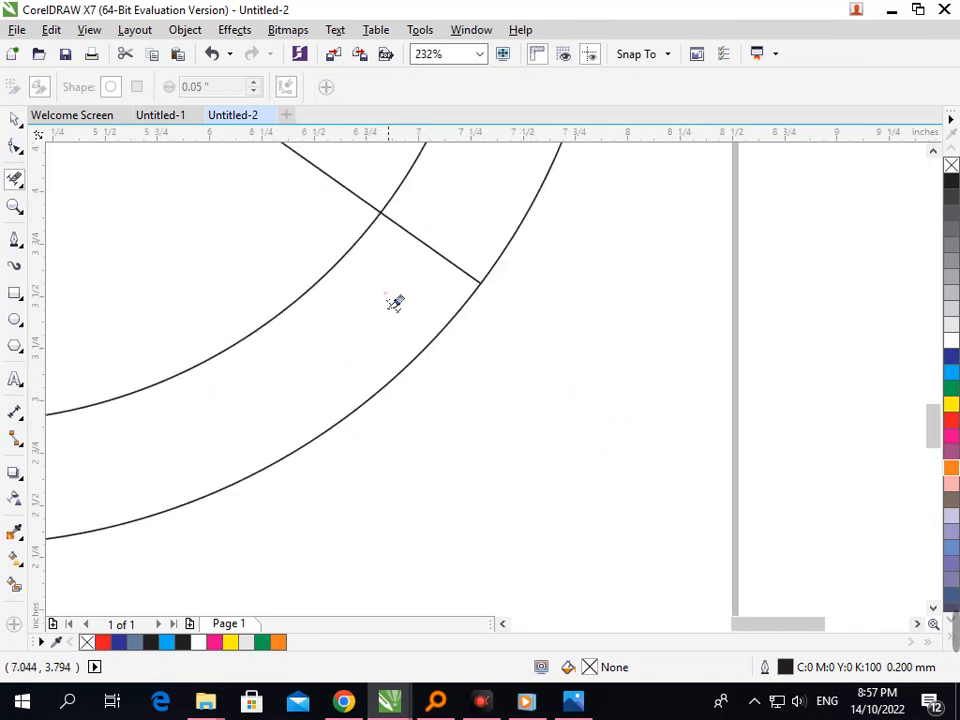
{"action": "left_click", "coordinate": [427, 243]}
{"action": "key", "text": "F3"}
{"action": "key", "text": "F2"}
{"action": "left_click_drag", "start_coordinate": [330, 416], "coordinate": [497, 520]}
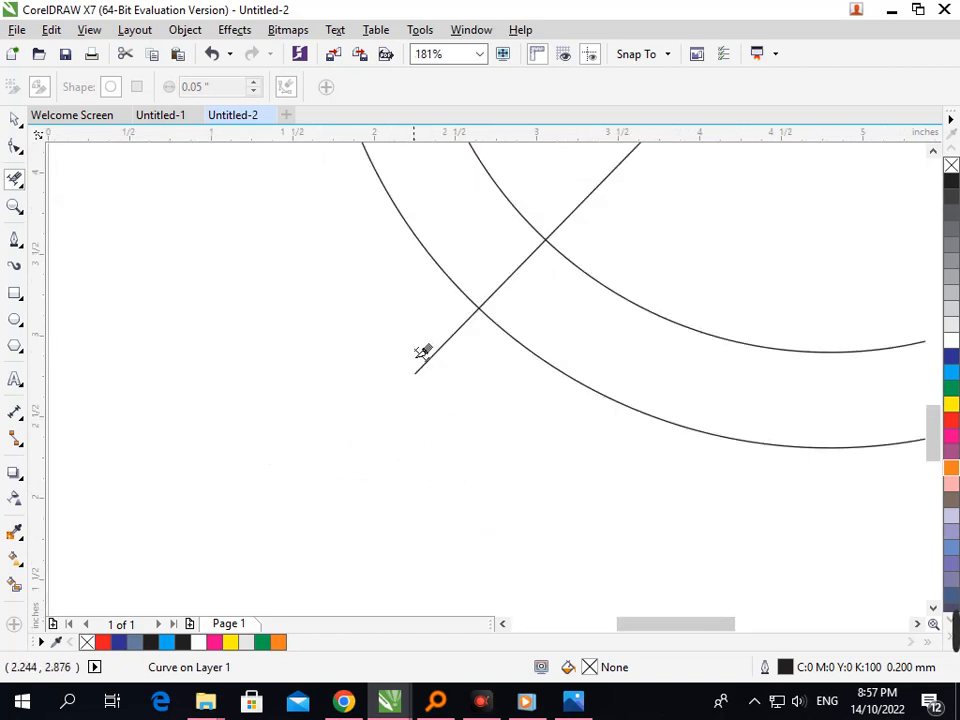
{"action": "left_click", "coordinate": [424, 362]}
{"action": "key", "text": "F3"}
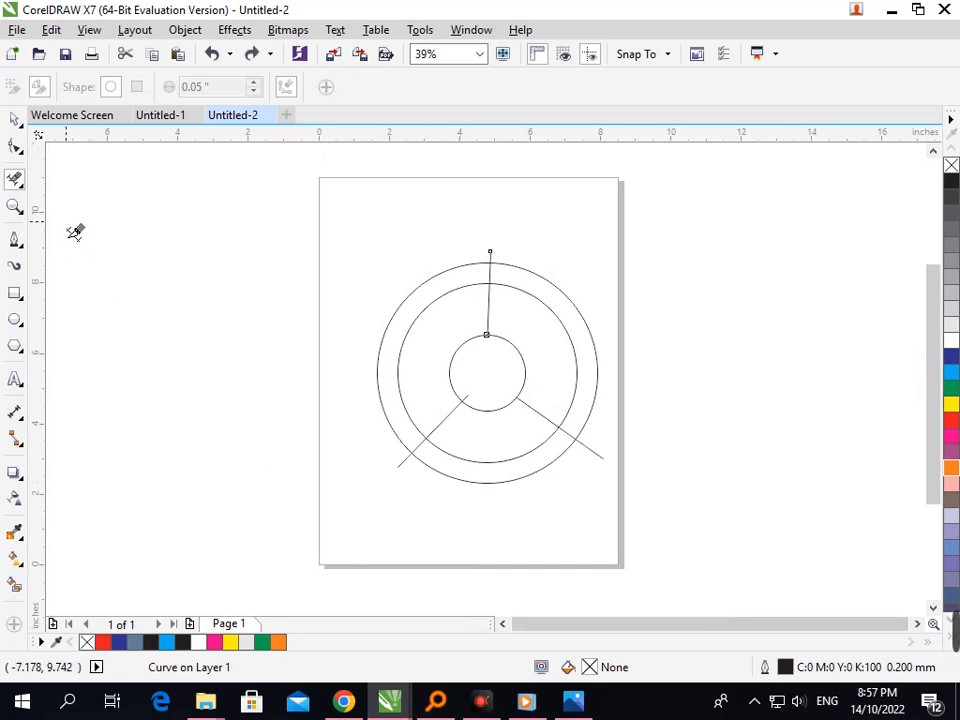
- Place a parallel copy close beside each of the three lines so they form double-line spokes
{"action": "left_click", "coordinate": [13, 114]}
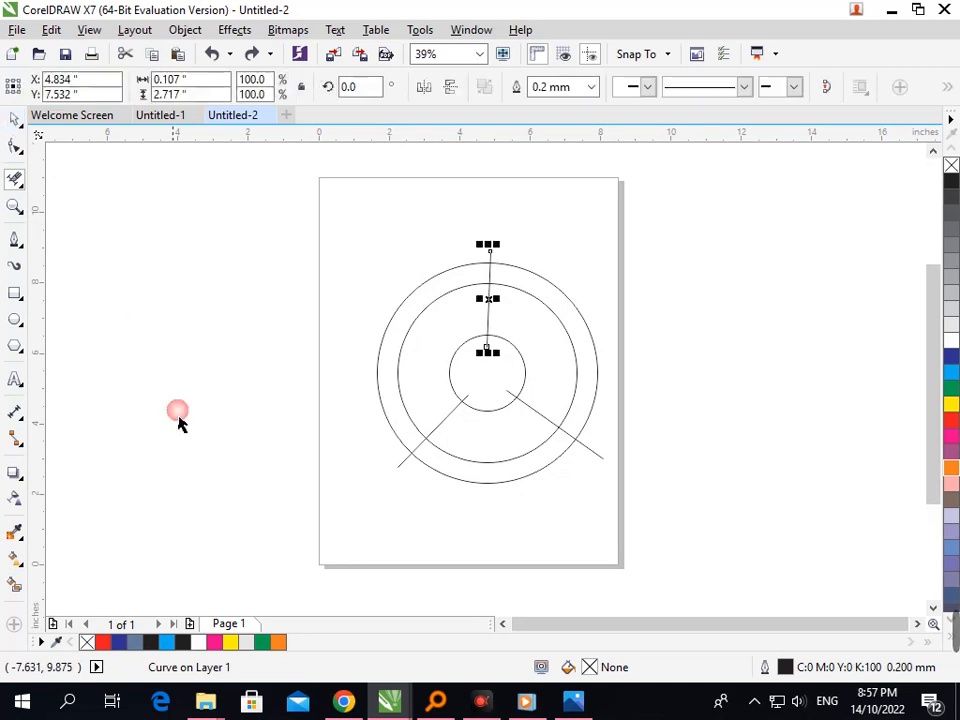
{"action": "left_click", "coordinate": [178, 407]}
{"action": "left_click_drag", "start_coordinate": [447, 440], "coordinate": [463, 442]}
{"action": "left_click", "coordinate": [555, 428]}
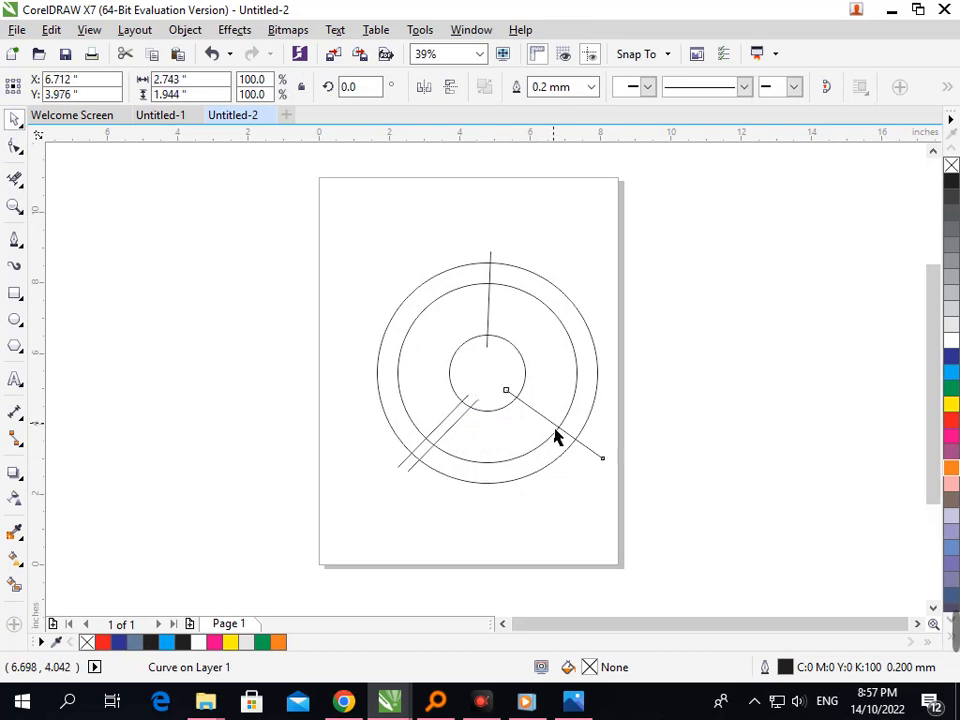
{"action": "left_click_drag", "start_coordinate": [555, 428], "coordinate": [573, 425]}
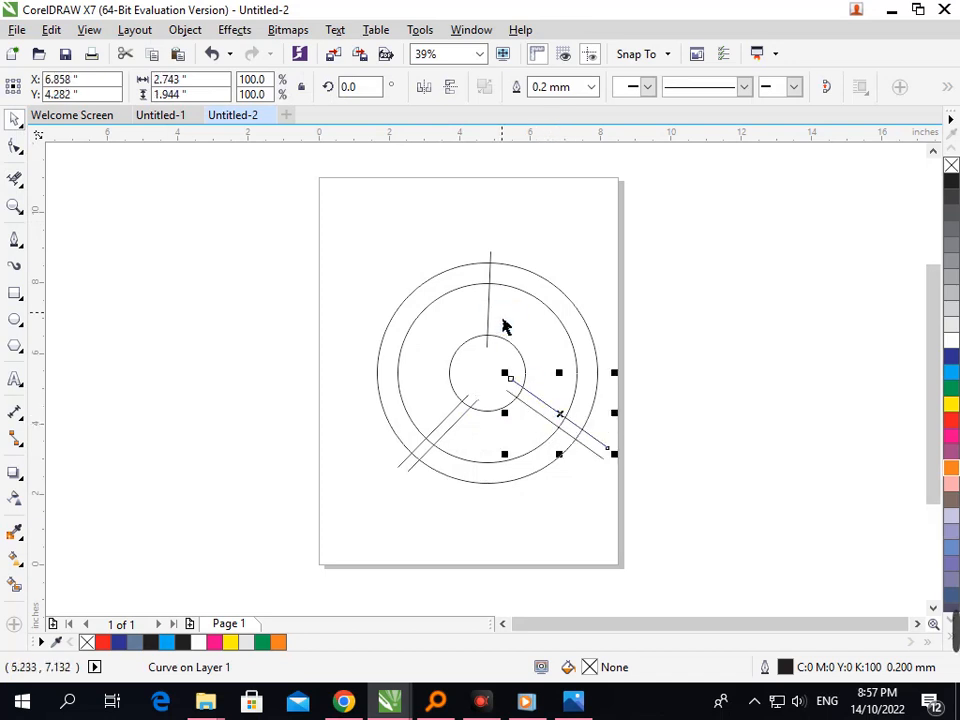
{"action": "left_click_drag", "start_coordinate": [493, 323], "coordinate": [512, 289]}
{"action": "key", "text": "ctrl+z"}
{"action": "left_click", "coordinate": [484, 273]}
{"action": "right_click", "coordinate": [512, 289]}
{"action": "left_click", "coordinate": [696, 404]}
- Delete the line ends inside the small circle and the small circle's arcs between each pair of spoke lines
{"action": "key", "text": "F2"}
{"action": "left_click_drag", "start_coordinate": [439, 309], "coordinate": [645, 426]}
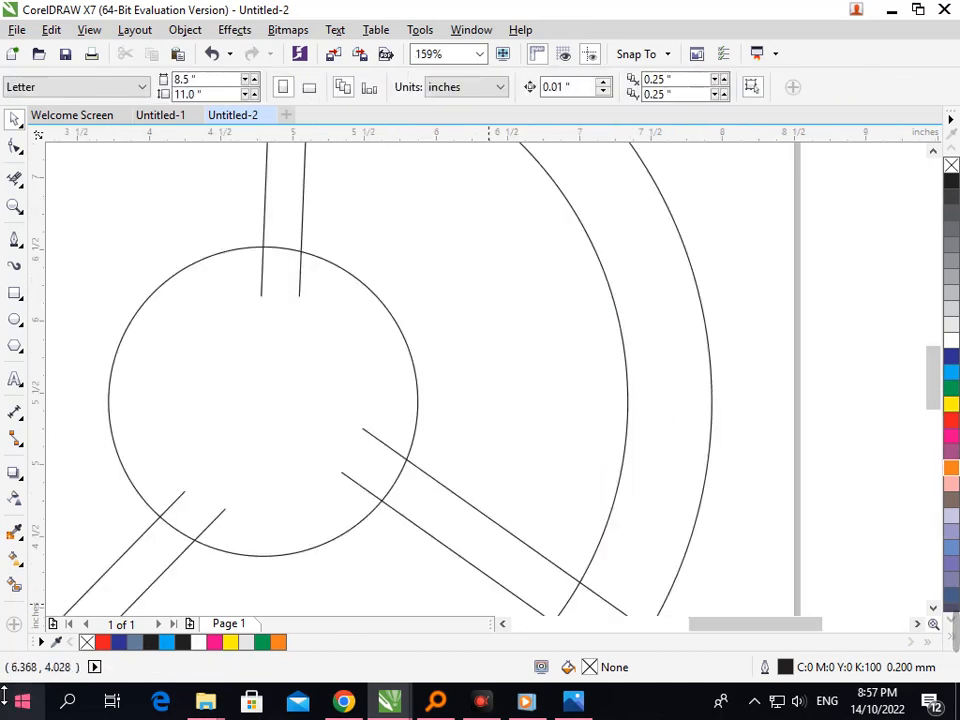
{"action": "left_click", "coordinate": [14, 178]}
{"action": "left_click", "coordinate": [264, 274]}
{"action": "left_click", "coordinate": [299, 275]}
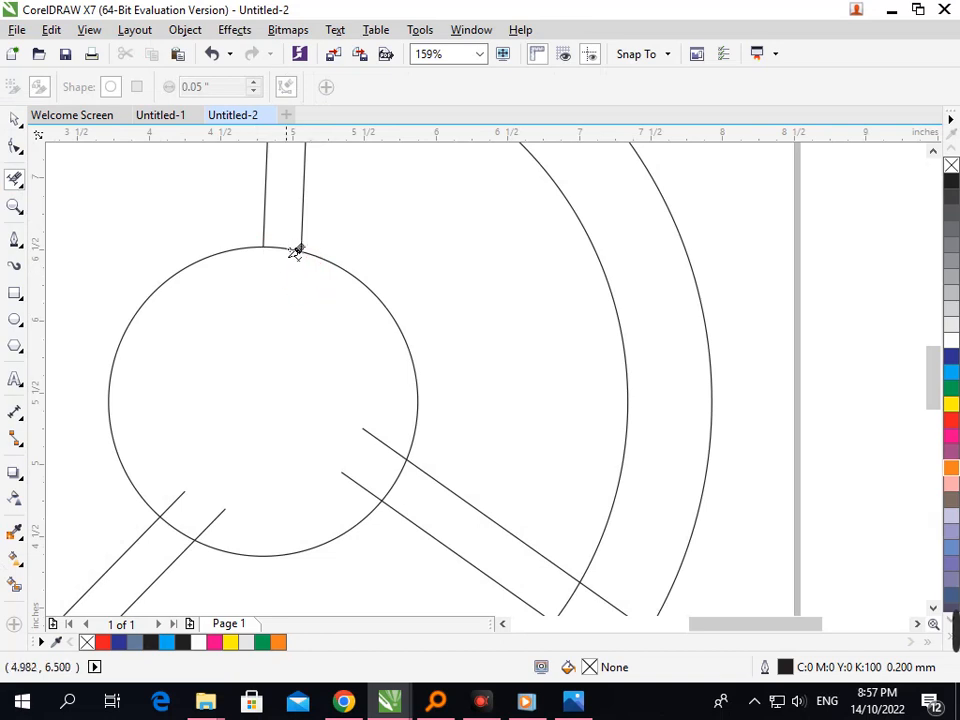
{"action": "left_click", "coordinate": [285, 248]}
{"action": "left_click_drag", "start_coordinate": [386, 426], "coordinate": [362, 474]}
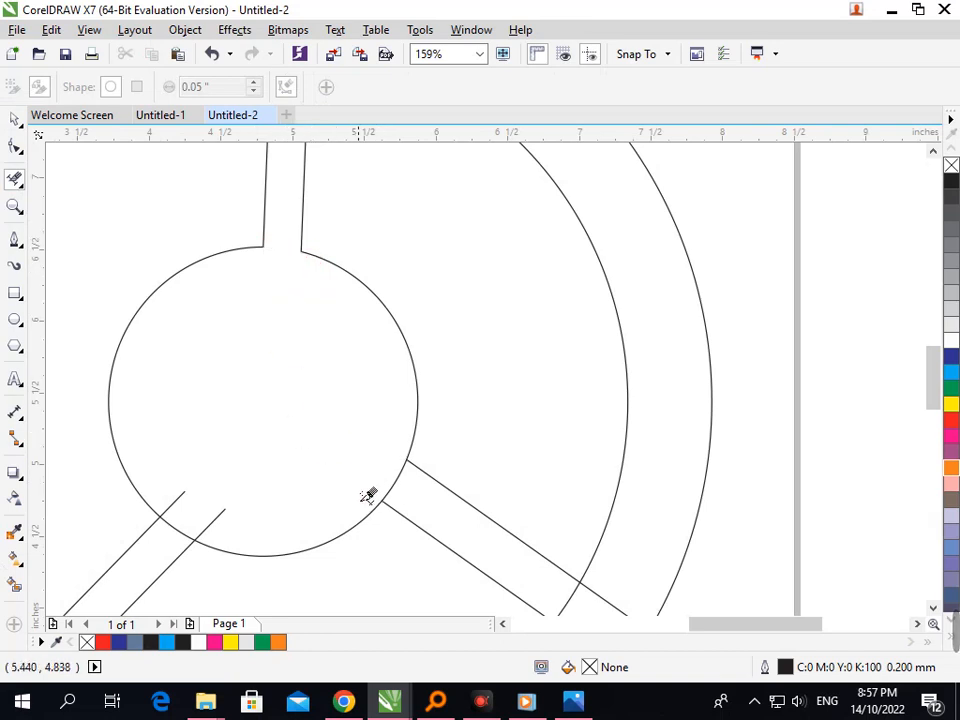
{"action": "left_click", "coordinate": [410, 490]}
{"action": "left_click", "coordinate": [178, 499]}
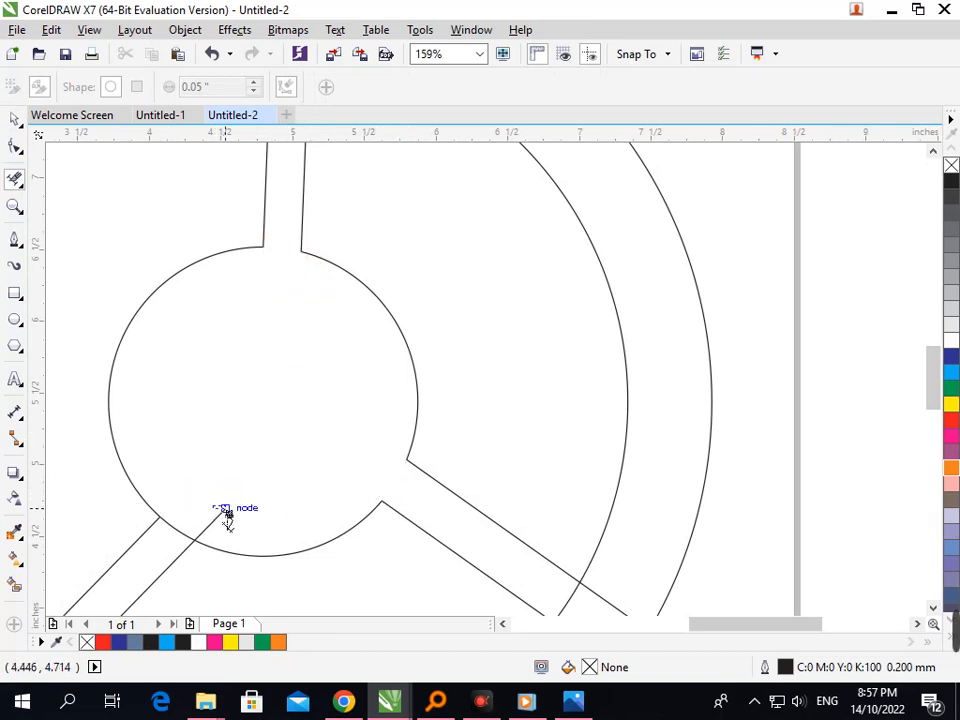
{"action": "left_click", "coordinate": [176, 538]}
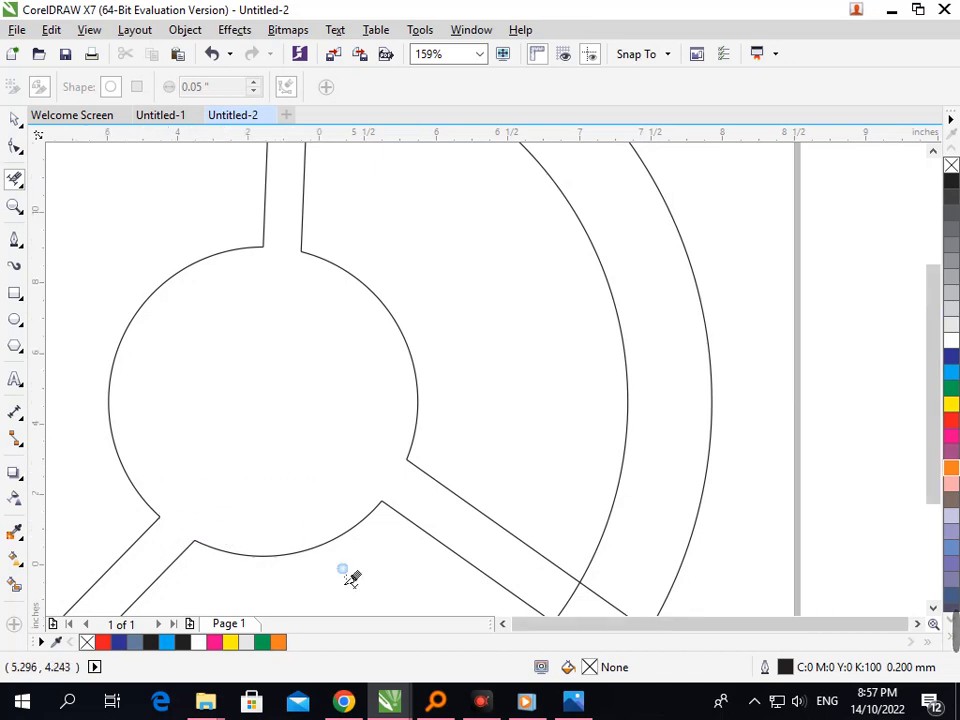
- Trim both lines of the lower-right spoke back to the middle circle
{"action": "key", "text": "shift+F4"}
{"action": "key", "text": "F2"}
{"action": "left_click_drag", "start_coordinate": [531, 395], "coordinate": [652, 482]}
{"action": "left_click_drag", "start_coordinate": [574, 369], "coordinate": [456, 509]}
{"action": "left_click", "coordinate": [408, 302]}
{"action": "left_click", "coordinate": [375, 358]}
- Try deleting the middle circle's arc at the outer end of the lower-right spoke
{"action": "left_click", "coordinate": [320, 294]}
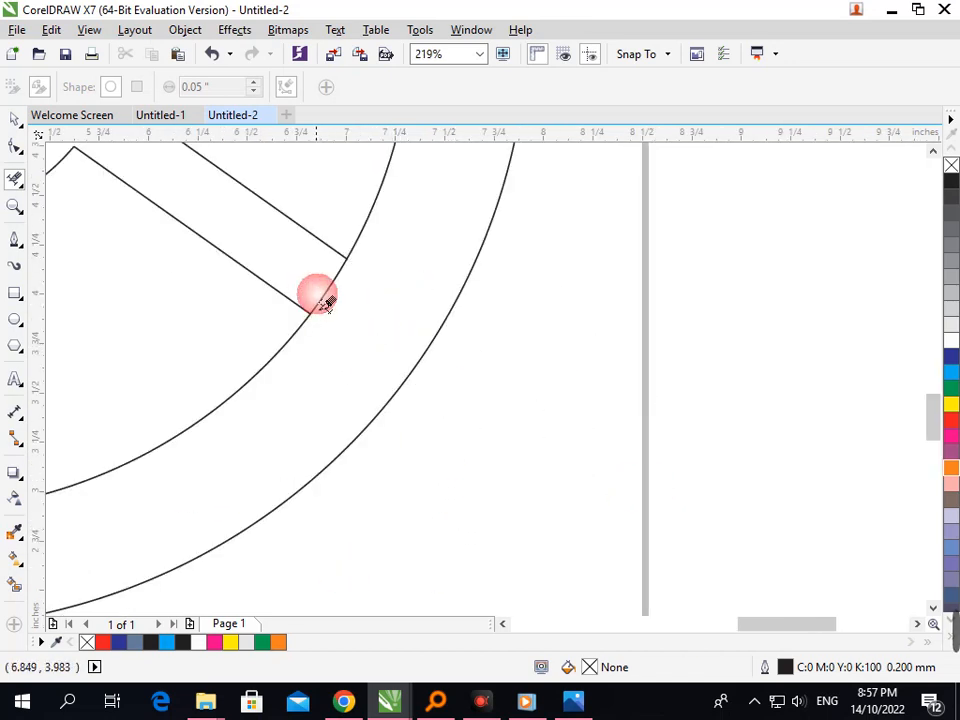
{"action": "key", "text": "shift+F4"}
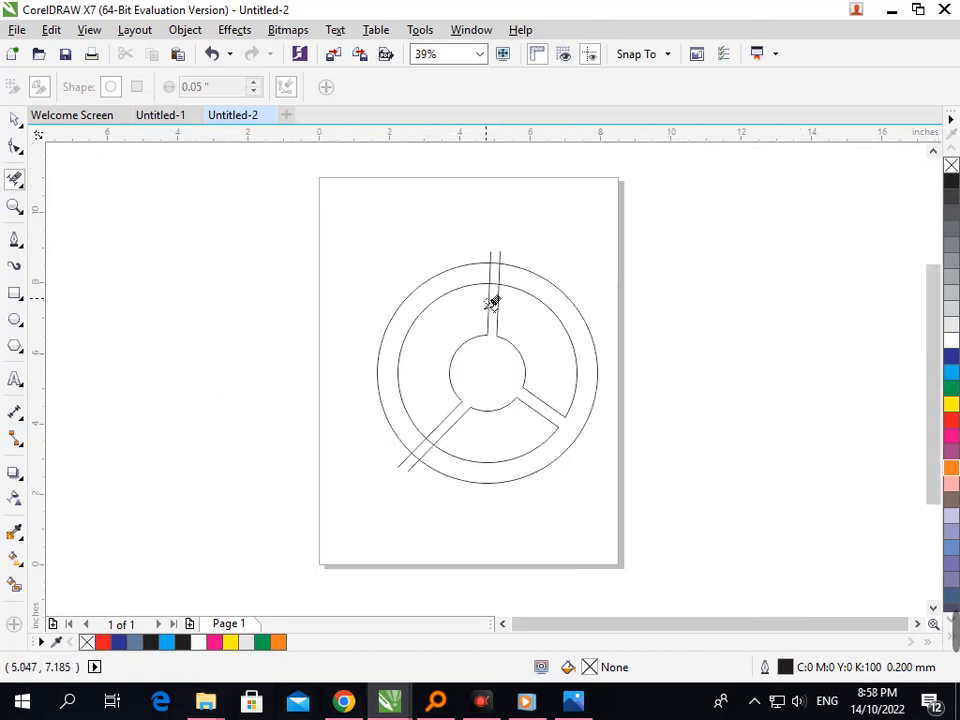
- Try trimming the upper spoke back to the middle circle and removing the arc between its two lines
{"action": "key", "text": "F2"}
{"action": "left_click_drag", "start_coordinate": [460, 227], "coordinate": [560, 272]}
{"action": "left_click", "coordinate": [299, 416]}
{"action": "left_click", "coordinate": [385, 448]}
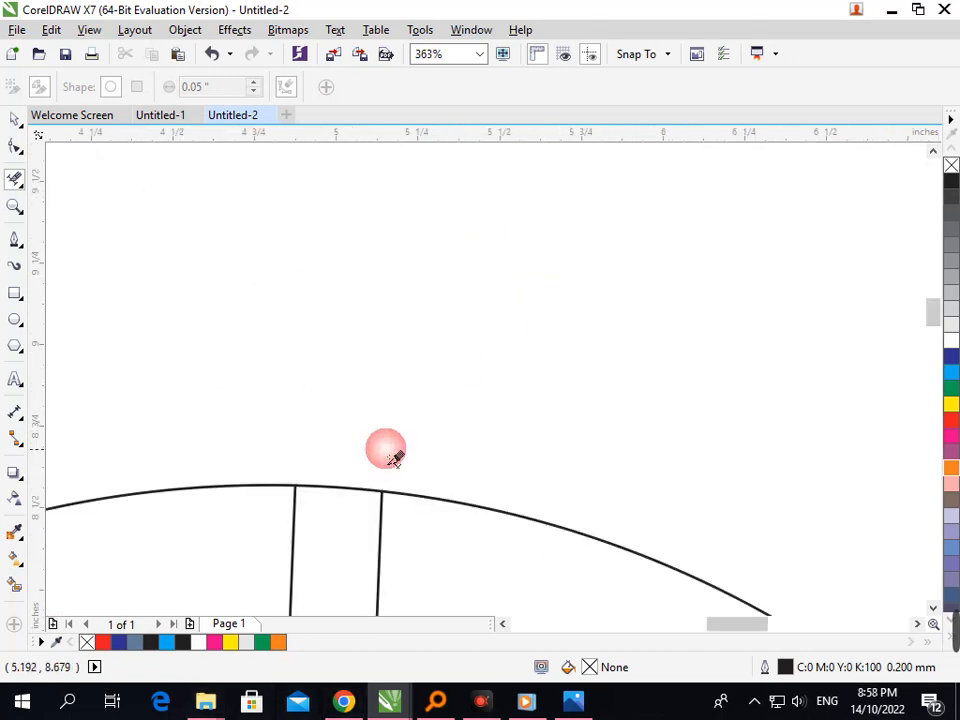
{"action": "key", "text": "F2"}
{"action": "right_click", "coordinate": [409, 482]}
{"action": "key", "text": "F2"}
{"action": "left_click_drag", "start_coordinate": [467, 252], "coordinate": [567, 327]}
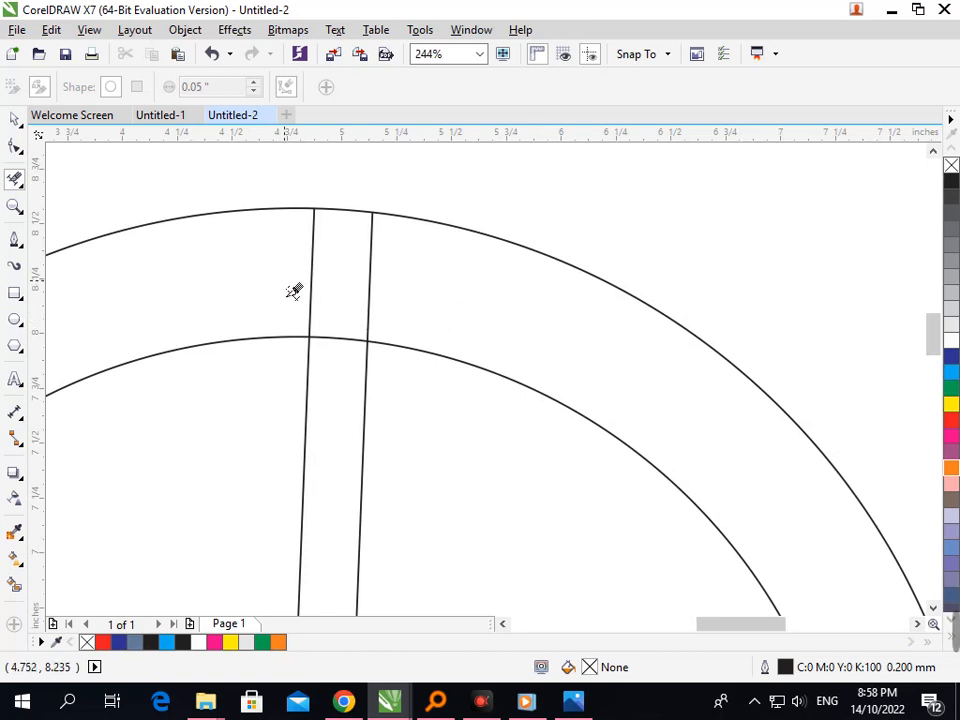
{"action": "left_click_drag", "start_coordinate": [293, 287], "coordinate": [425, 282]}
{"action": "left_click", "coordinate": [344, 362]}
{"action": "key", "text": "F3"}
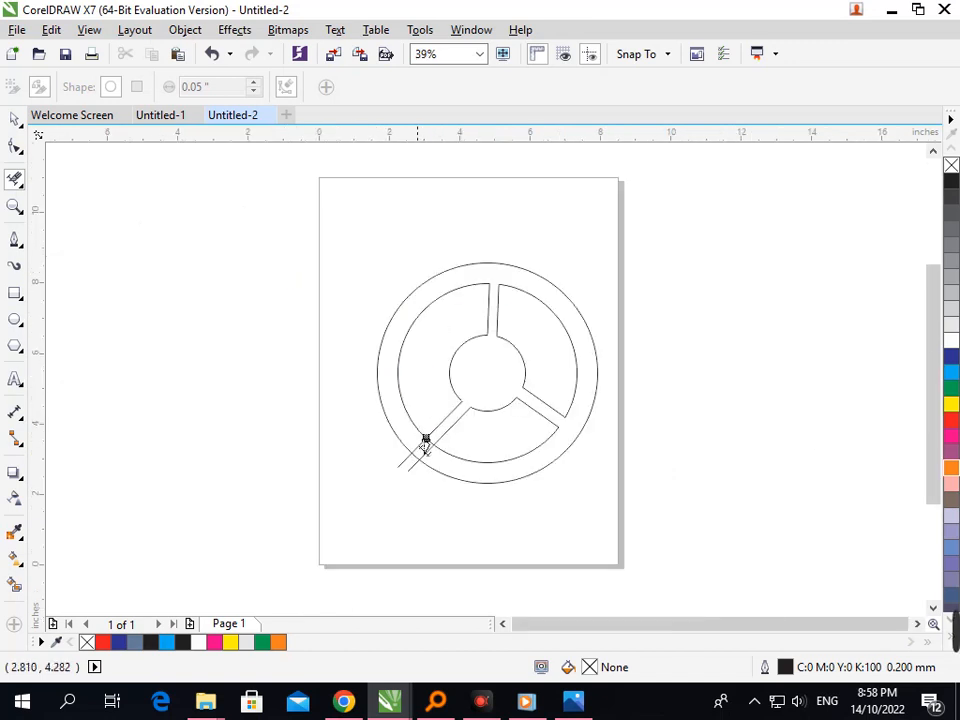
- Try trimming the lower-left spoke back to the middle circle and removing the arc between its two lines
{"action": "left_click_drag", "start_coordinate": [376, 440], "coordinate": [470, 475]}
{"action": "left_click", "coordinate": [435, 401]}
{"action": "left_click", "coordinate": [493, 401]}
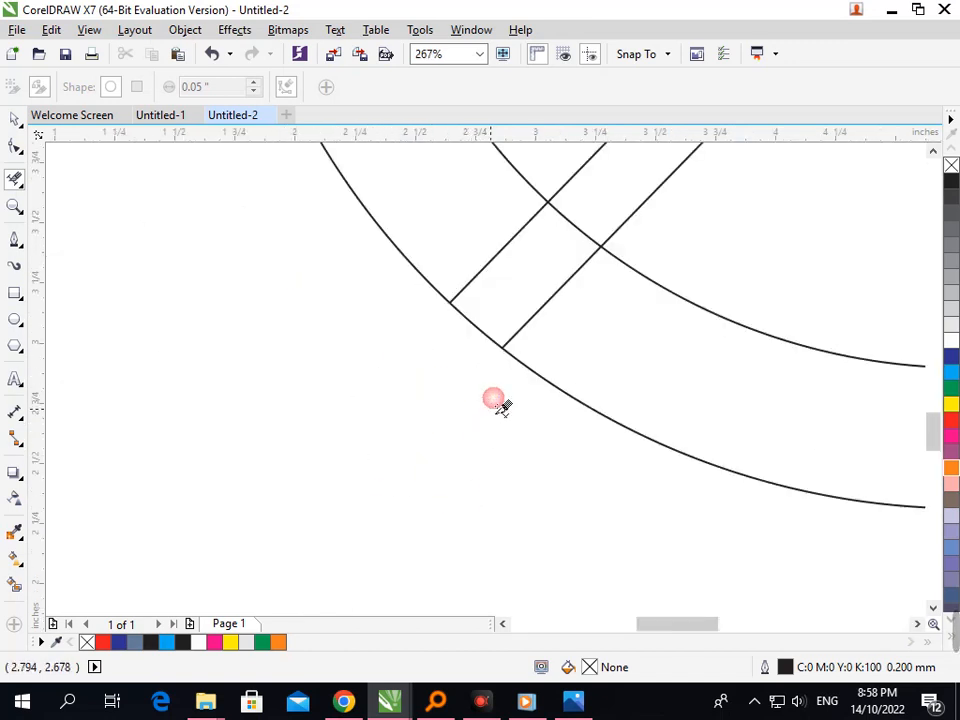
{"action": "left_click", "coordinate": [496, 262]}
{"action": "left_click", "coordinate": [553, 298]}
{"action": "left_click", "coordinate": [588, 238]}
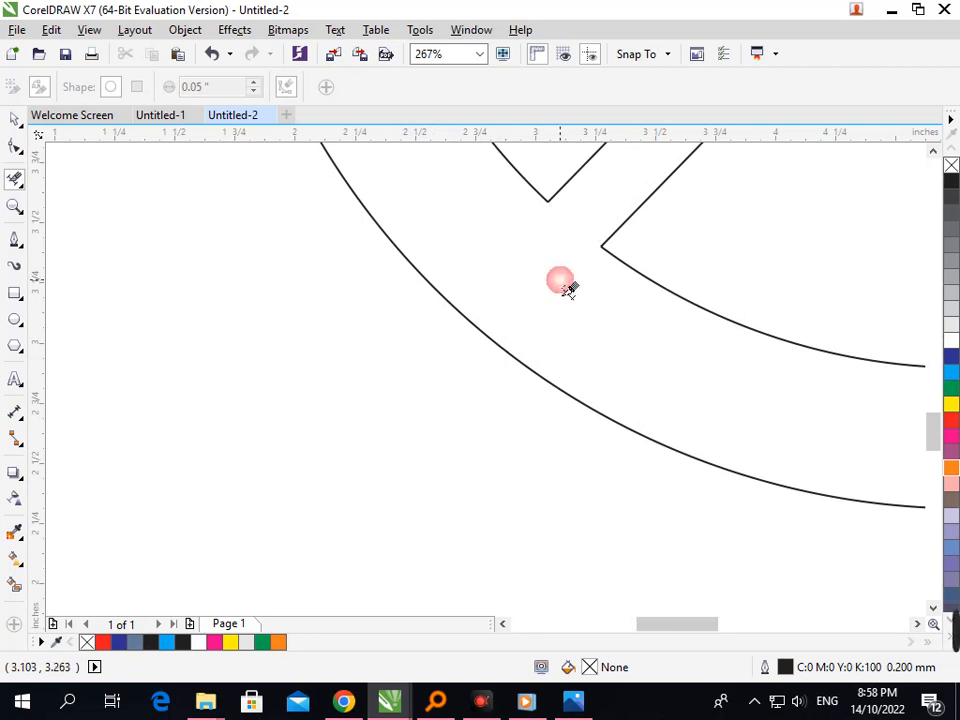
{"action": "key", "text": "F3"}
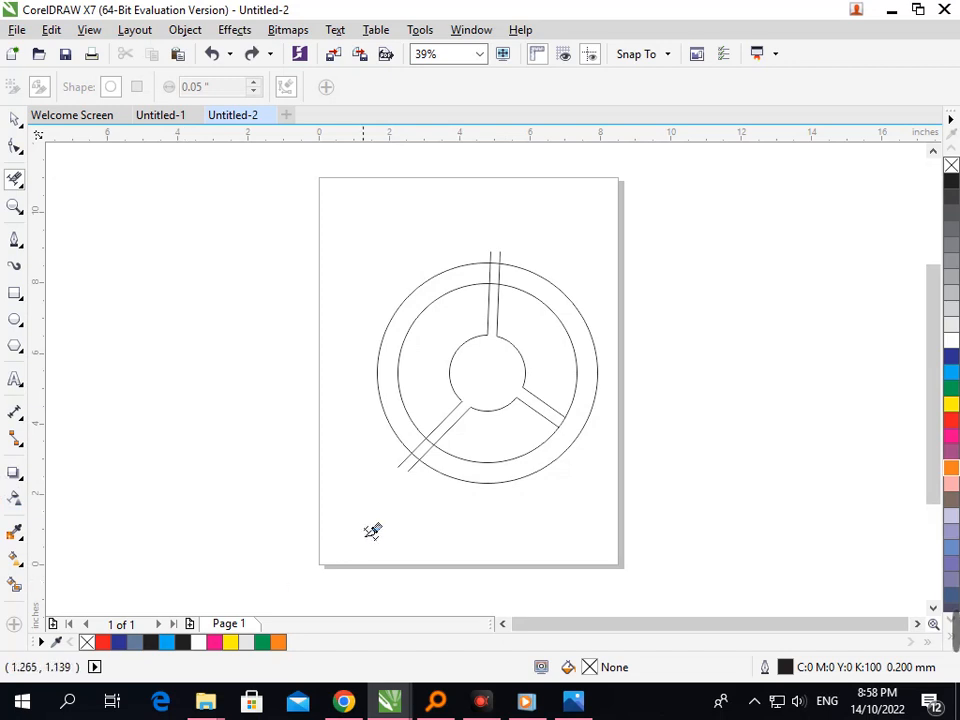
- Trim both lines of the upper spoke back to the middle circle, keeping the circle's arc
{"action": "scroll", "coordinate": [494, 314], "scroll_direction": "up", "scroll_amount": 5}
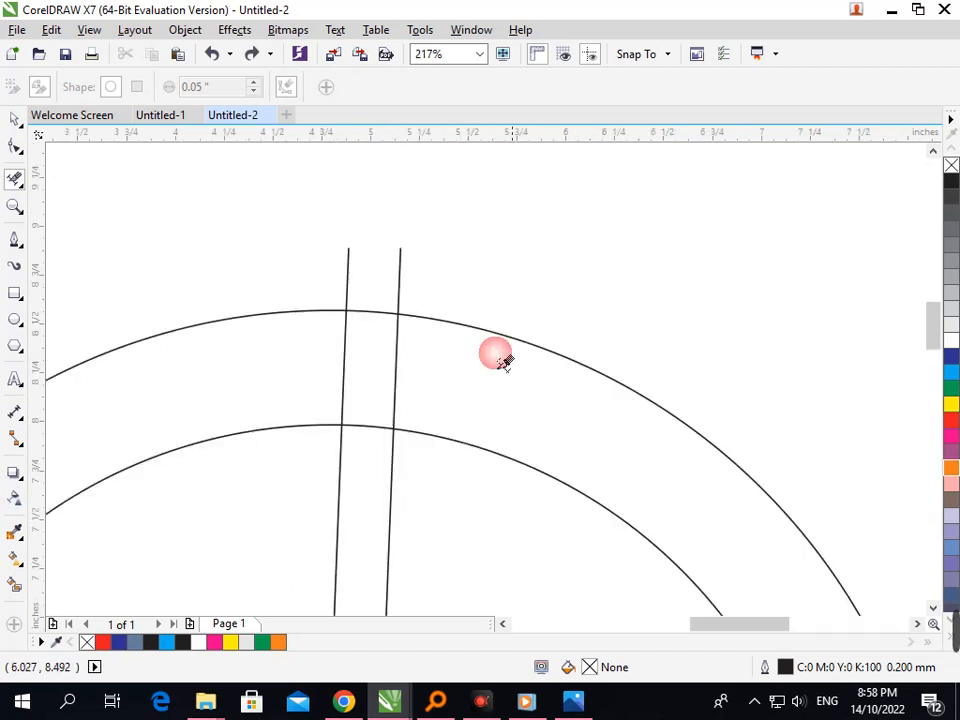
{"action": "left_click", "coordinate": [399, 386]}
{"action": "left_click", "coordinate": [358, 294]}
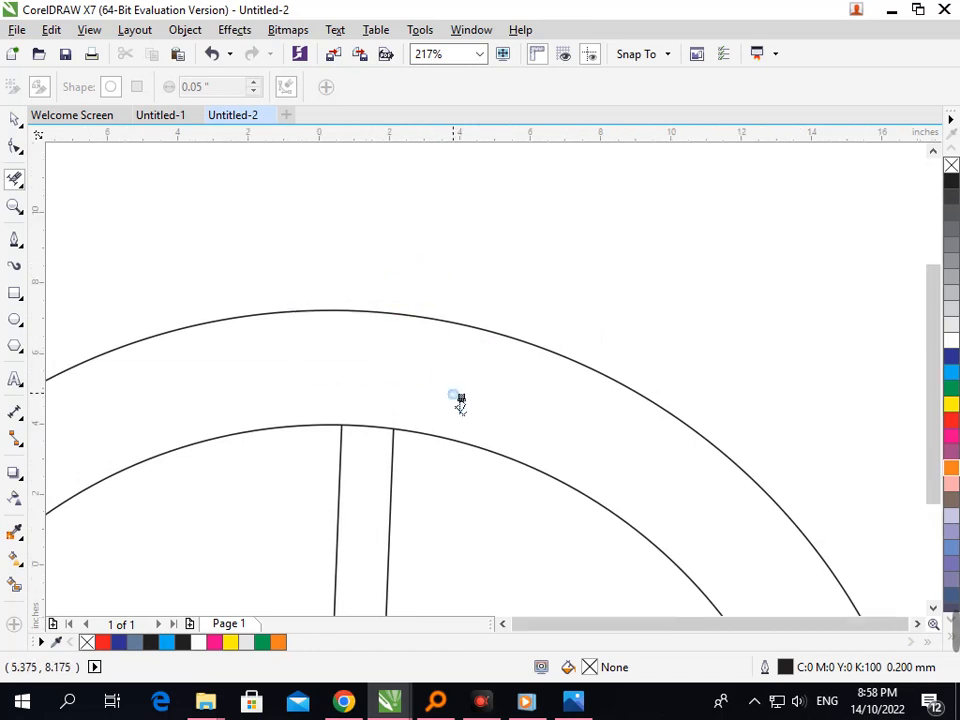
{"action": "scroll", "coordinate": [456, 401], "scroll_direction": "down", "scroll_amount": 5}
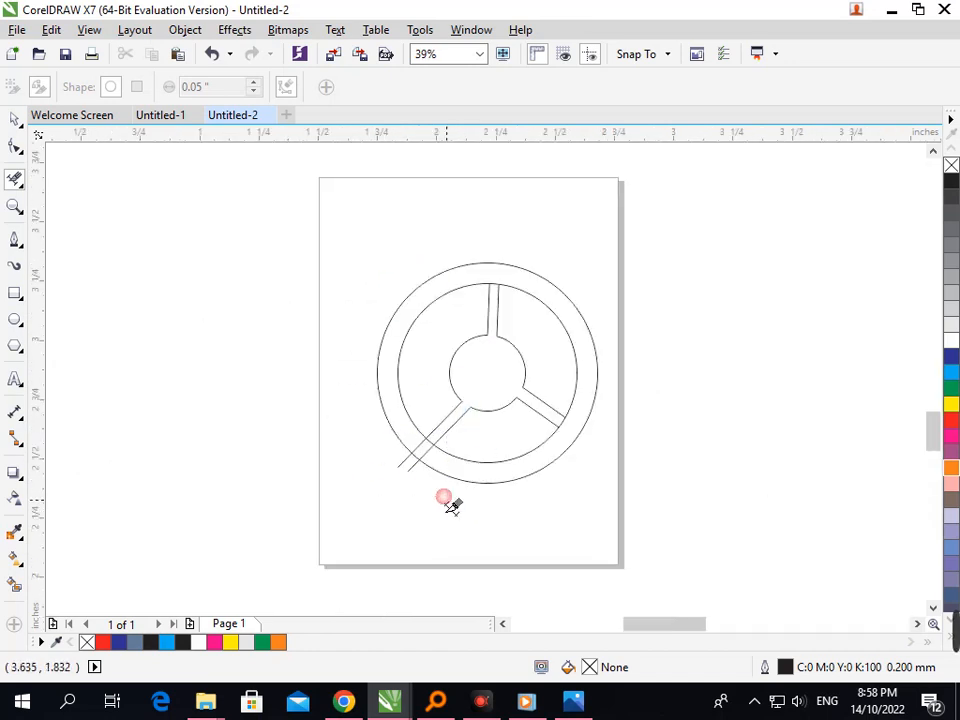
- Trim both lines of the lower-left spoke back to the middle circle, keeping the circle's arc
{"action": "scroll", "coordinate": [420, 490], "scroll_direction": "up", "scroll_amount": 6}
{"action": "left_click", "coordinate": [525, 362]}
{"action": "left_click", "coordinate": [588, 400]}
{"action": "left_click", "coordinate": [665, 312]}
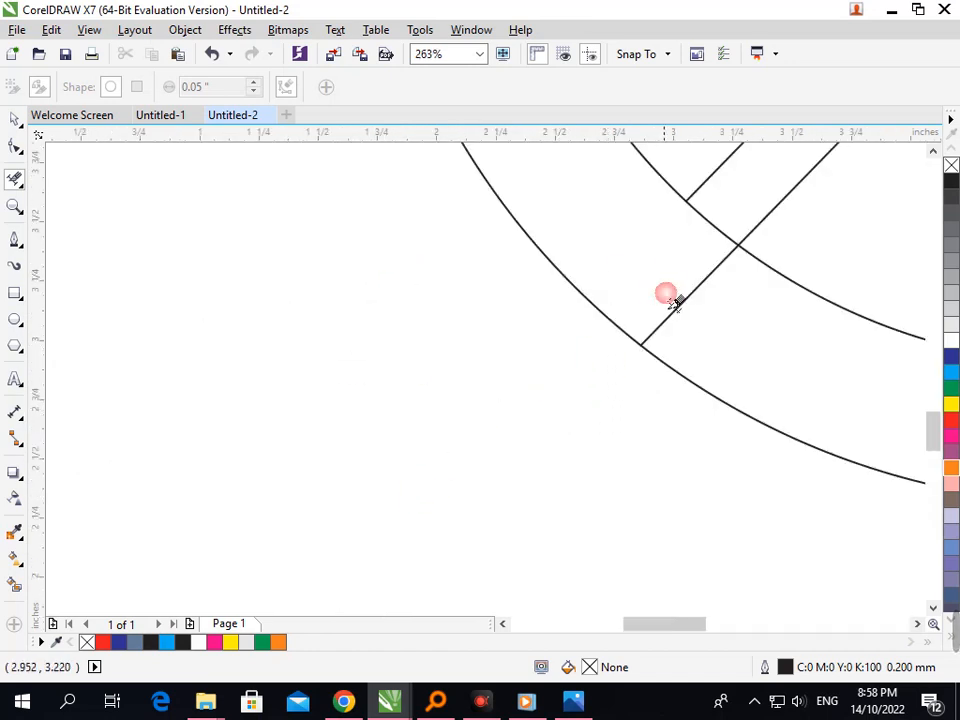
{"action": "left_click", "coordinate": [600, 293]}
{"action": "scroll", "coordinate": [640, 350], "scroll_direction": "down", "scroll_amount": 6}
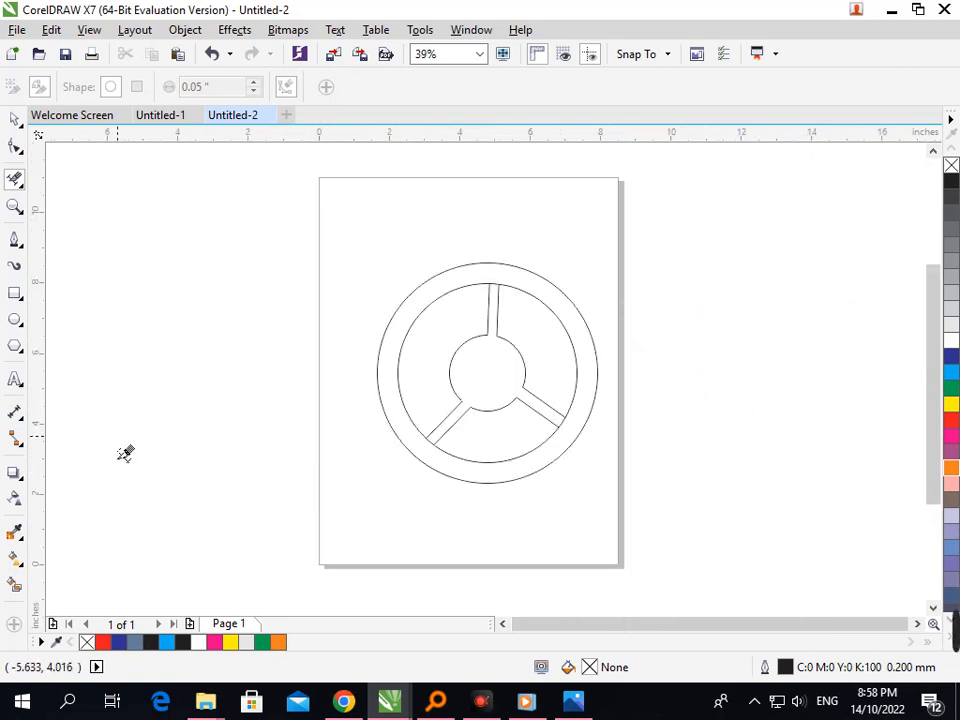
- Use Smart Fill to create the spoked hub and recolour it orange, and fill the outer ring with the default blue-grey
{"action": "left_click", "coordinate": [15, 584]}
{"action": "left_click", "coordinate": [485, 399]}
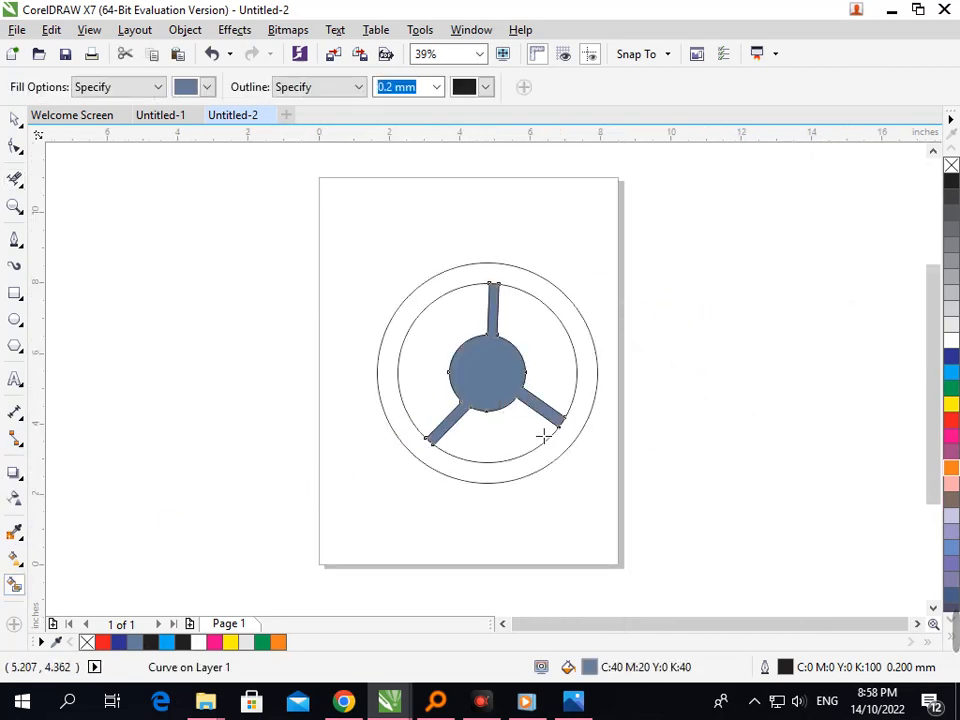
{"action": "left_click", "coordinate": [951, 467]}
{"action": "left_click", "coordinate": [497, 482]}
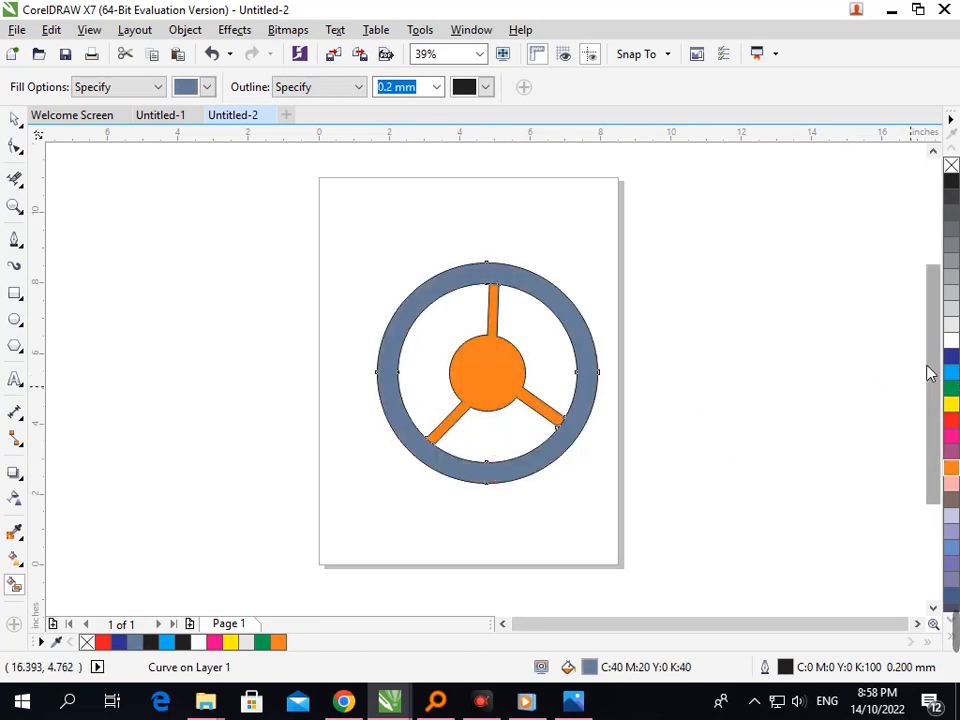
- Recolour the steering wheel's outer ring dark blue and deselect it
{"action": "left_click", "coordinate": [951, 356]}
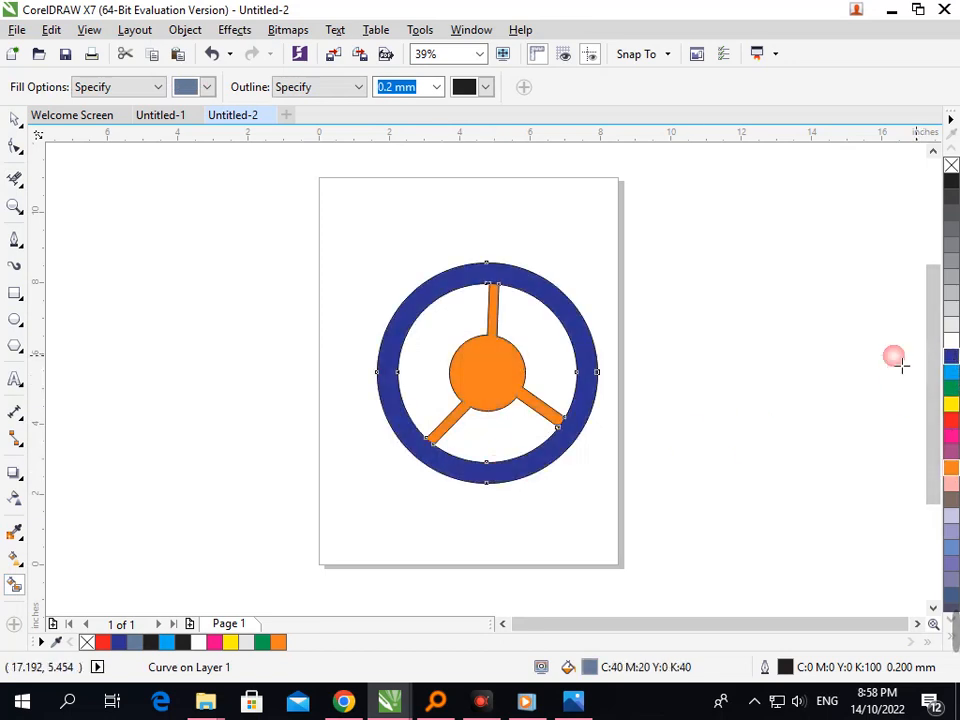
{"action": "left_click", "coordinate": [17, 120]}
{"action": "left_click", "coordinate": [116, 344]}
- Add the letter C as Arial artistic text, enlarge it to about 143.1 pt and centre it on the hub
{"action": "left_click", "coordinate": [15, 379]}
{"action": "left_click", "coordinate": [172, 360]}
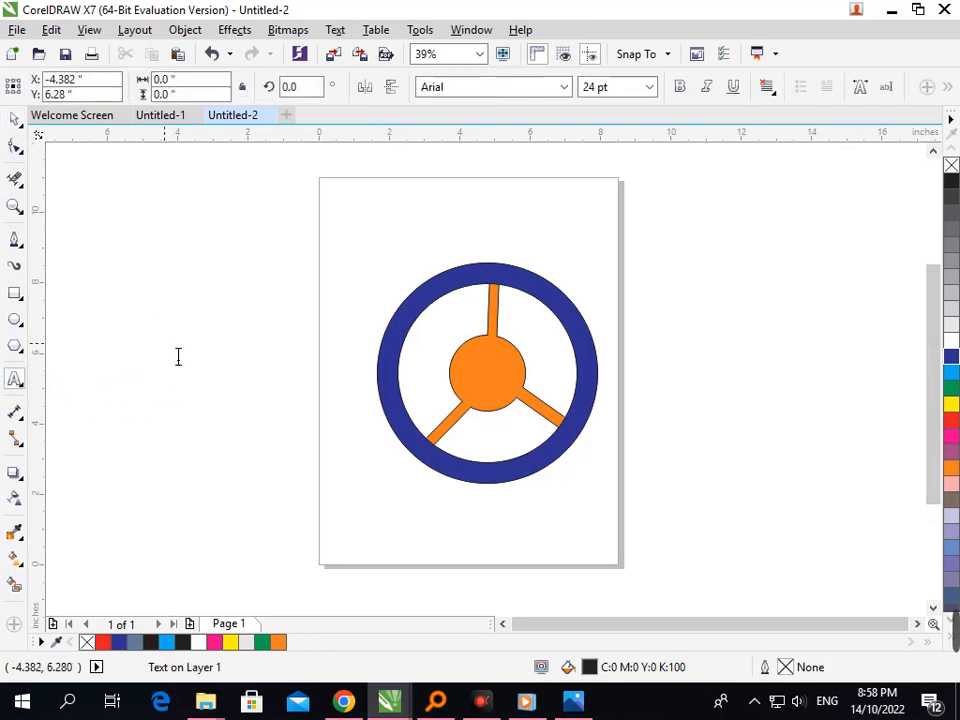
{"action": "type", "text": "C"}
{"action": "key", "text": "Escape"}
{"action": "left_click_drag", "start_coordinate": [177, 357], "coordinate": [516, 405]}
{"action": "left_click", "coordinate": [15, 119]}
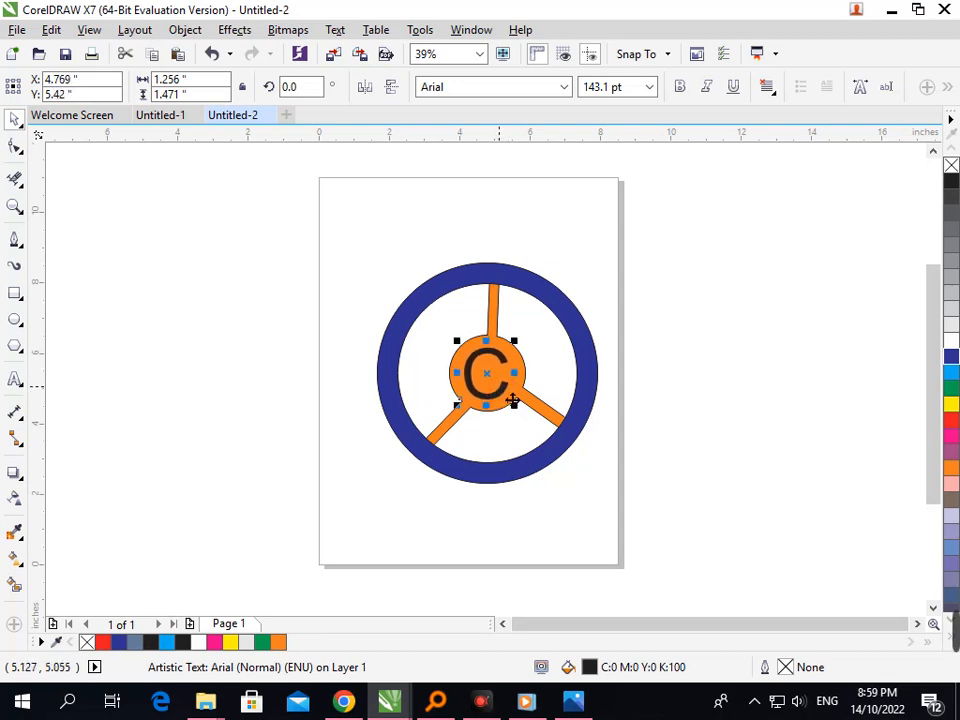
- Give the letter C a white 10 mm outline placed behind the fill and scaled with the object
{"action": "key", "text": "F12"}
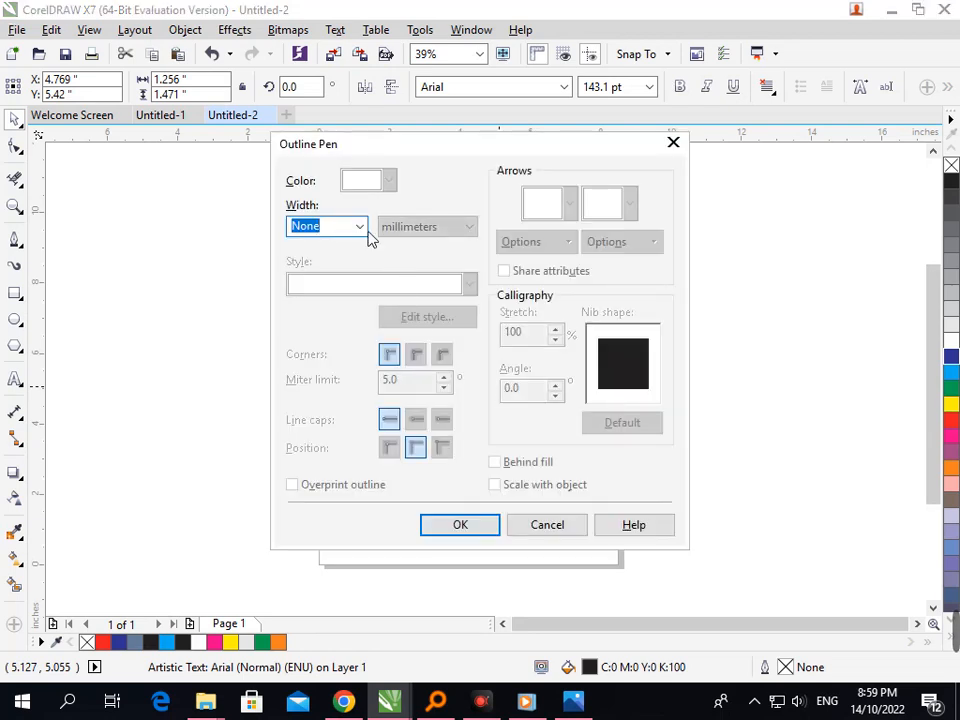
{"action": "left_click", "coordinate": [365, 229]}
{"action": "left_click", "coordinate": [330, 440]}
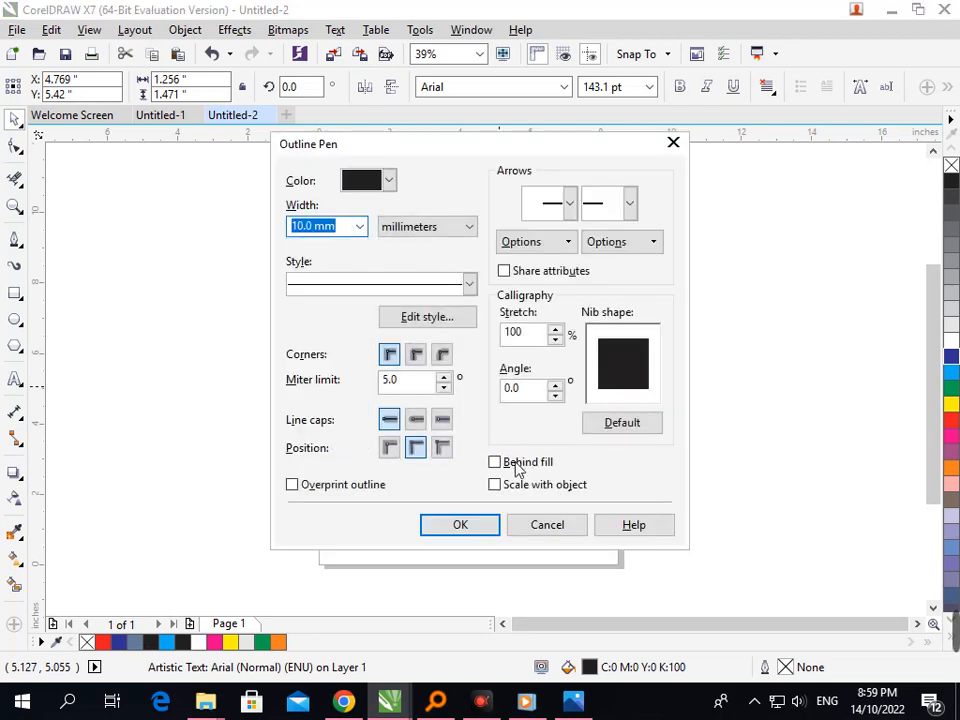
{"action": "left_click", "coordinate": [518, 466]}
{"action": "left_click", "coordinate": [518, 484]}
{"action": "left_click", "coordinate": [462, 524]}
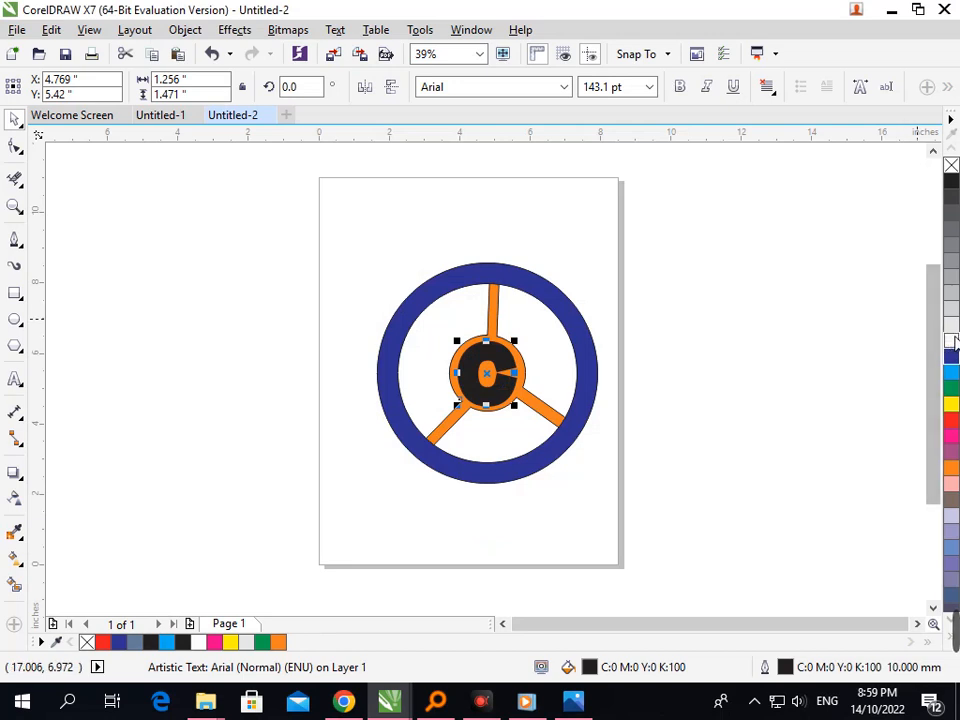
{"action": "left_click", "coordinate": [793, 443]}
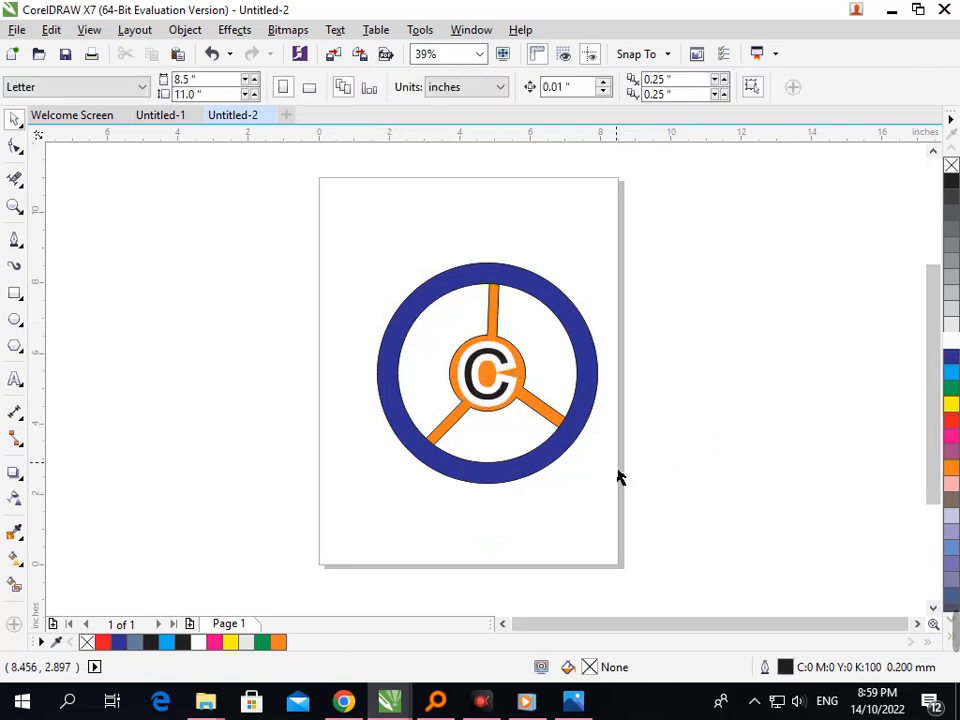
- Try Smart Fill at the lower-right spoke and undo it
{"action": "left_click", "coordinate": [525, 405]}
{"action": "left_click", "coordinate": [684, 461]}
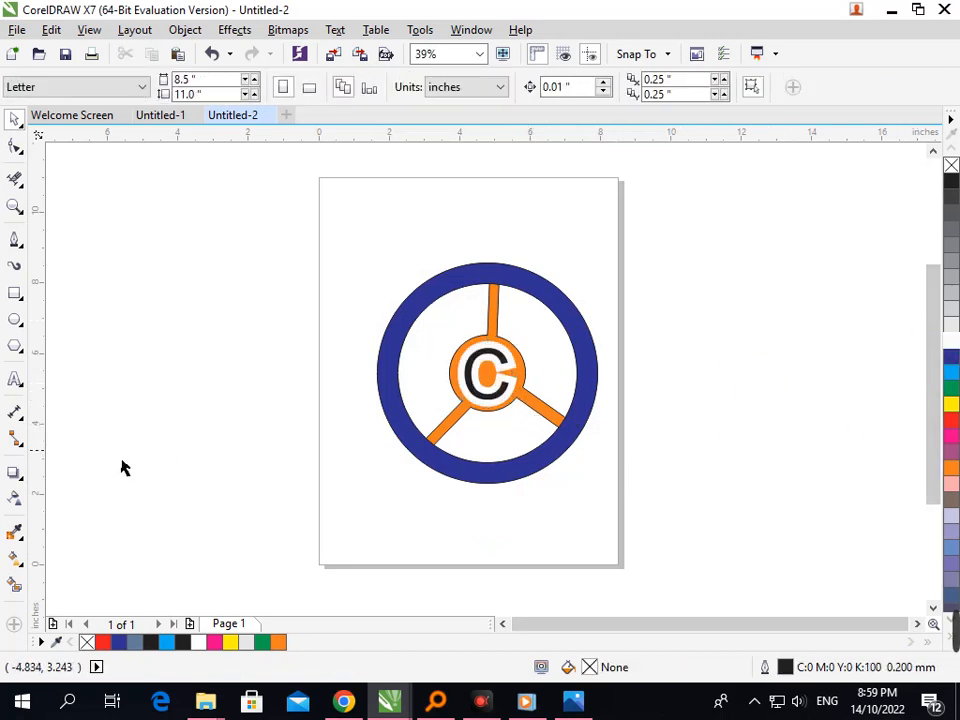
{"action": "left_click", "coordinate": [15, 584]}
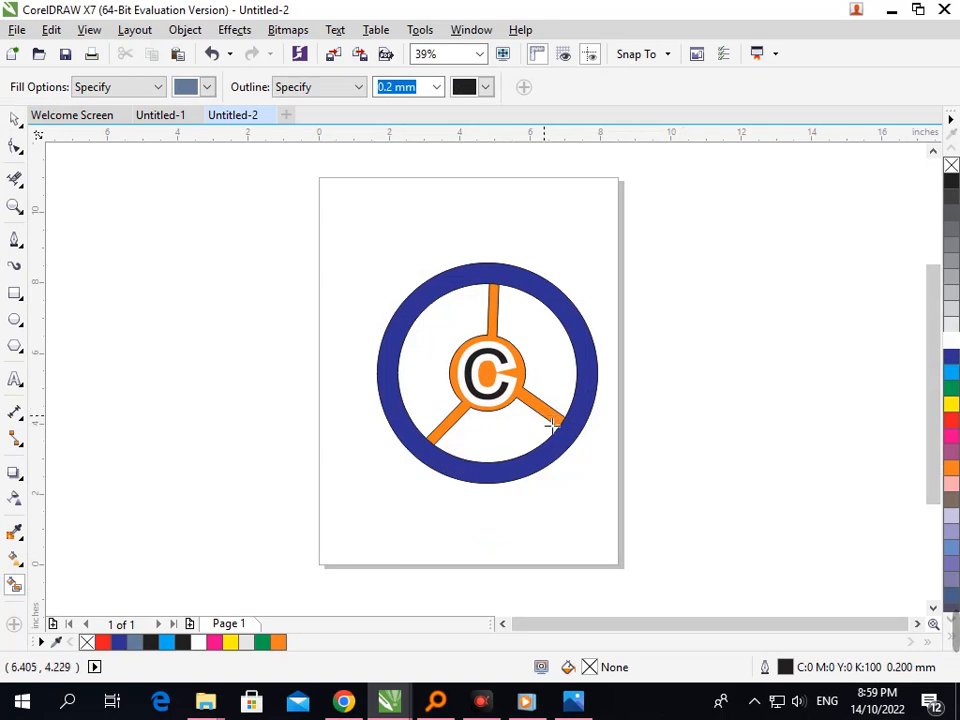
{"action": "left_click", "coordinate": [548, 418]}
{"action": "key", "text": "ctrl+z"}
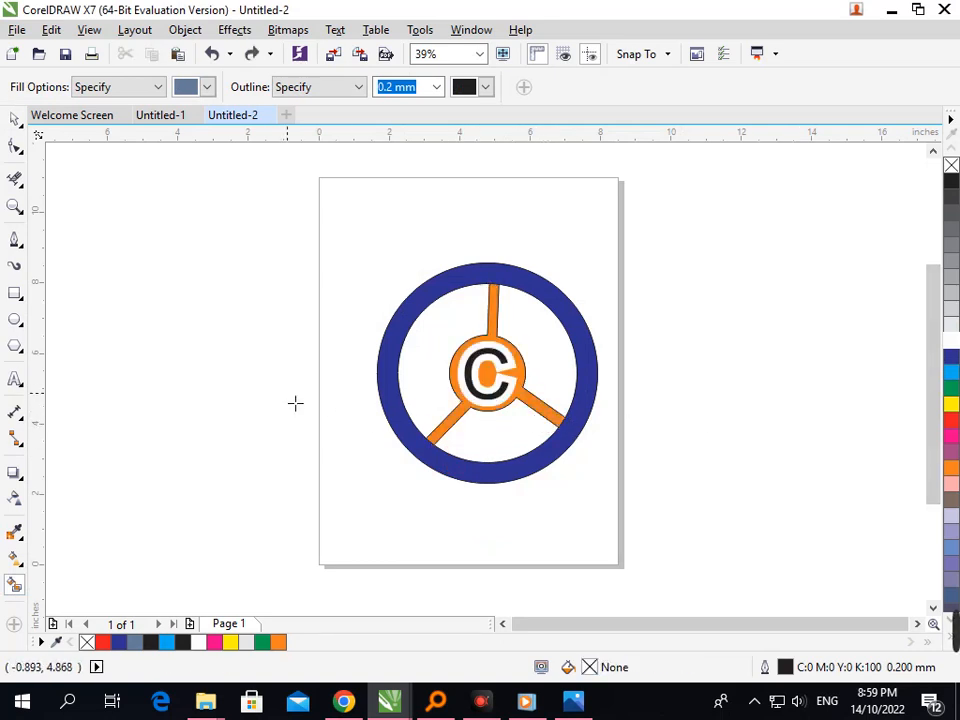
{"action": "left_click", "coordinate": [15, 119]}
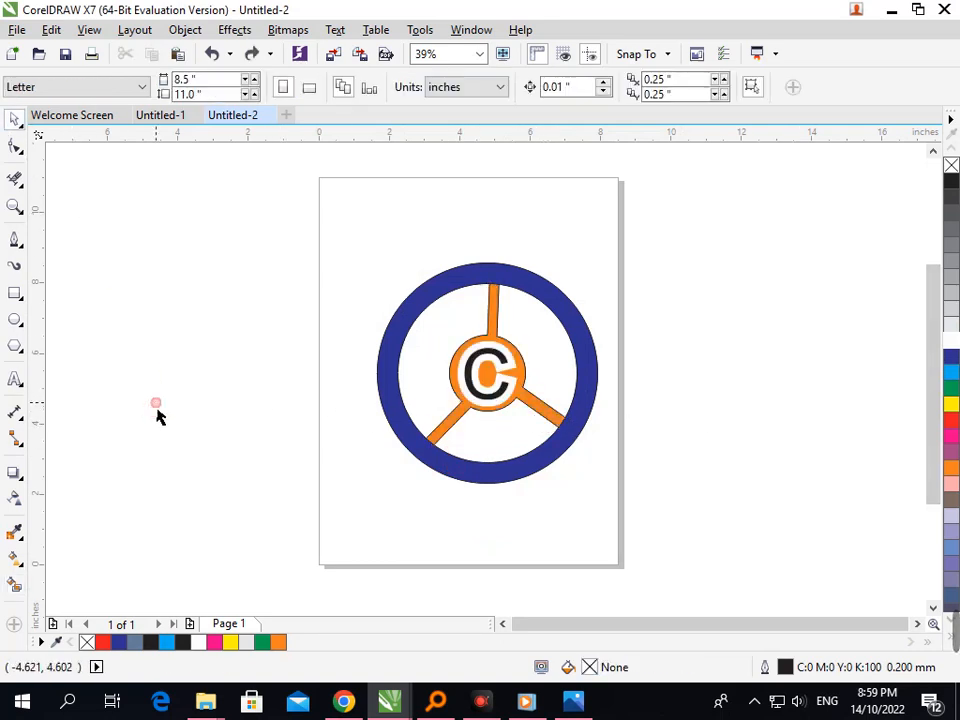
- Try green, blue and black outlines on the letter C, keeping black, and fill the letter with white
{"action": "left_click", "coordinate": [516, 400]}
{"action": "left_click", "coordinate": [951, 388]}
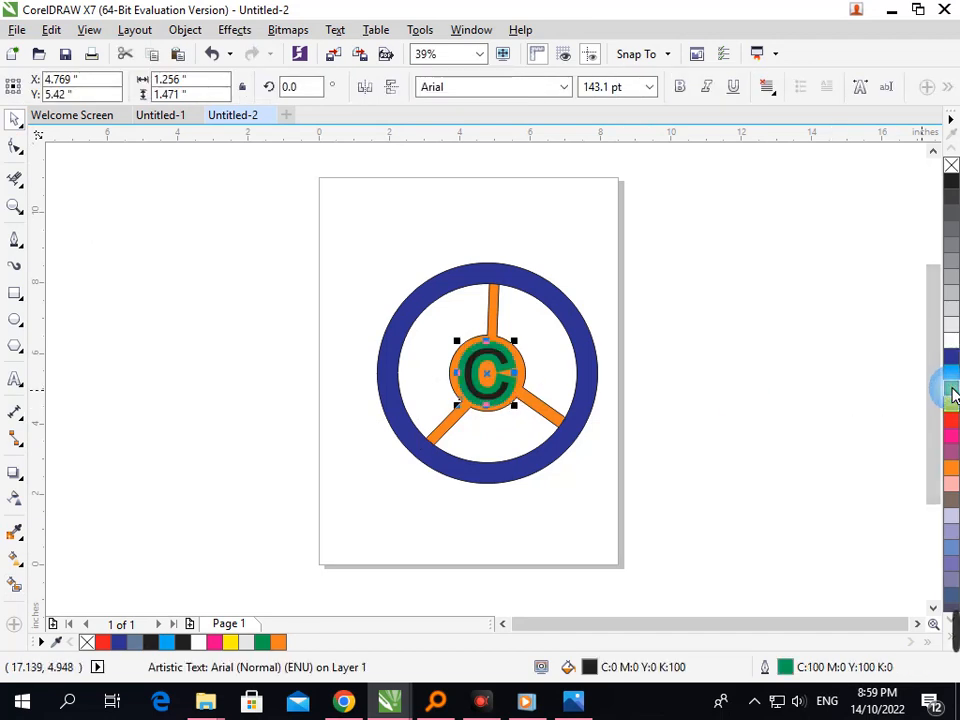
{"action": "left_click", "coordinate": [951, 356]}
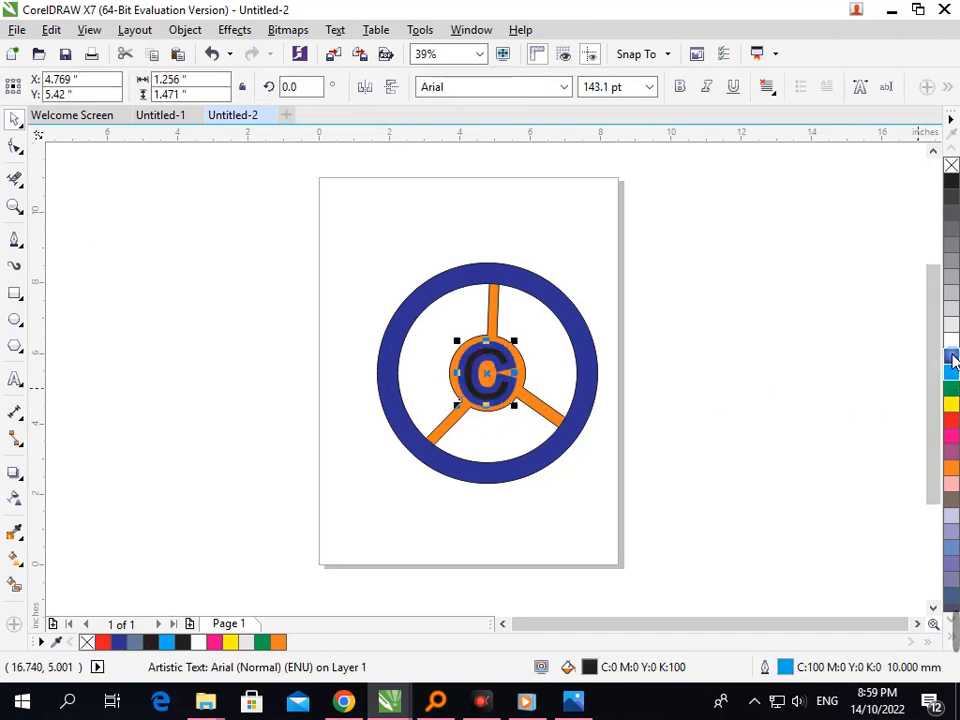
{"action": "right_click", "coordinate": [951, 182]}
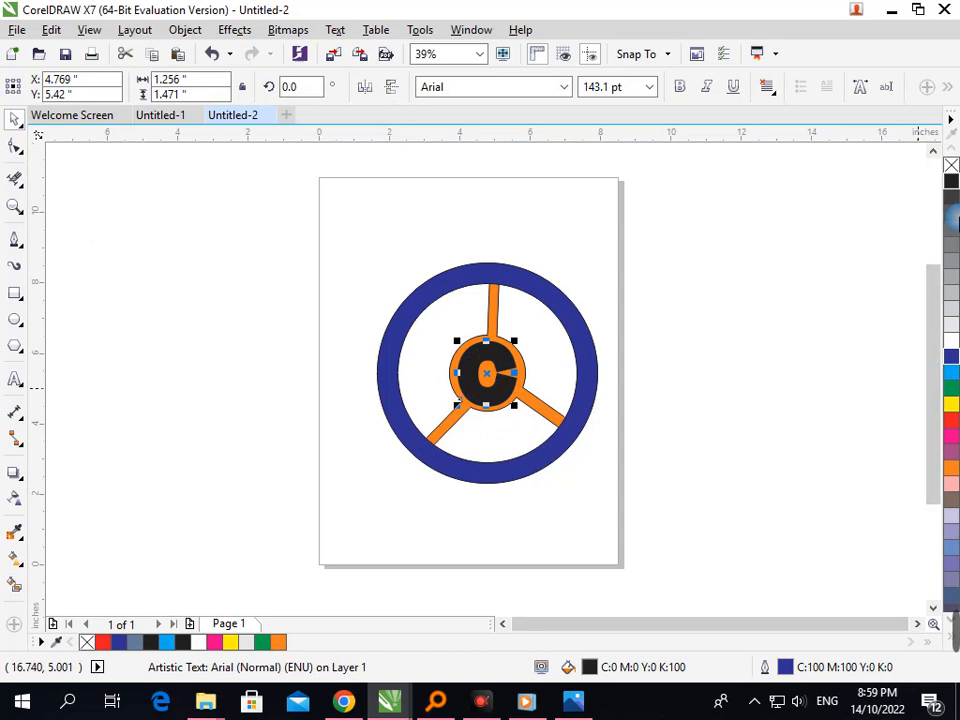
{"action": "left_click", "coordinate": [951, 341]}
{"action": "left_click", "coordinate": [765, 440]}
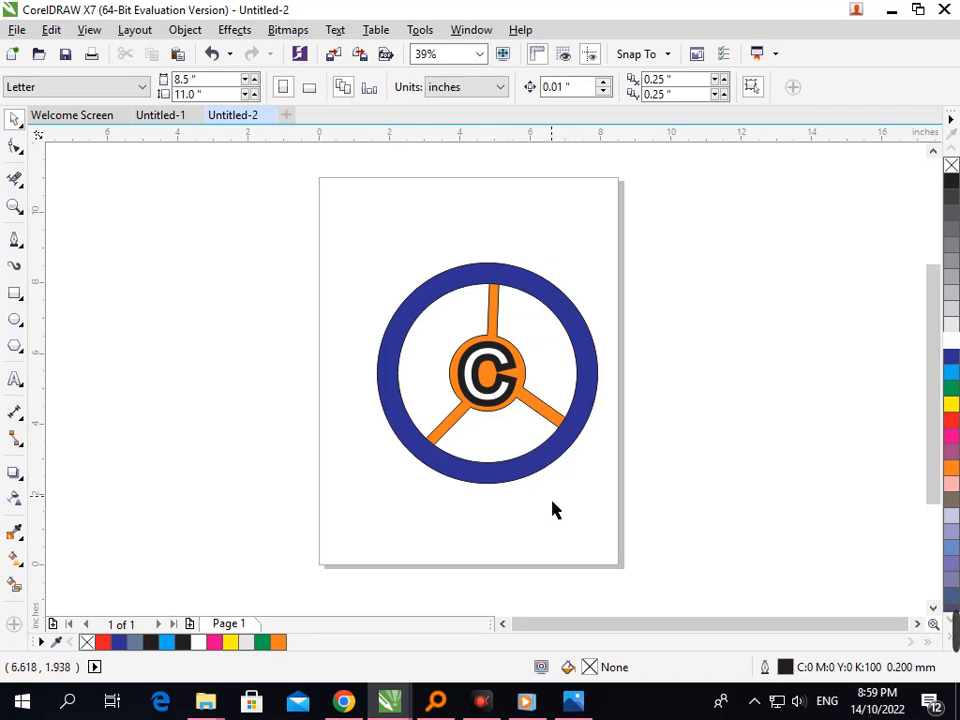
- Try light pink, magenta and green fills on the spoked hub, ending with green
{"action": "left_click", "coordinate": [452, 440]}
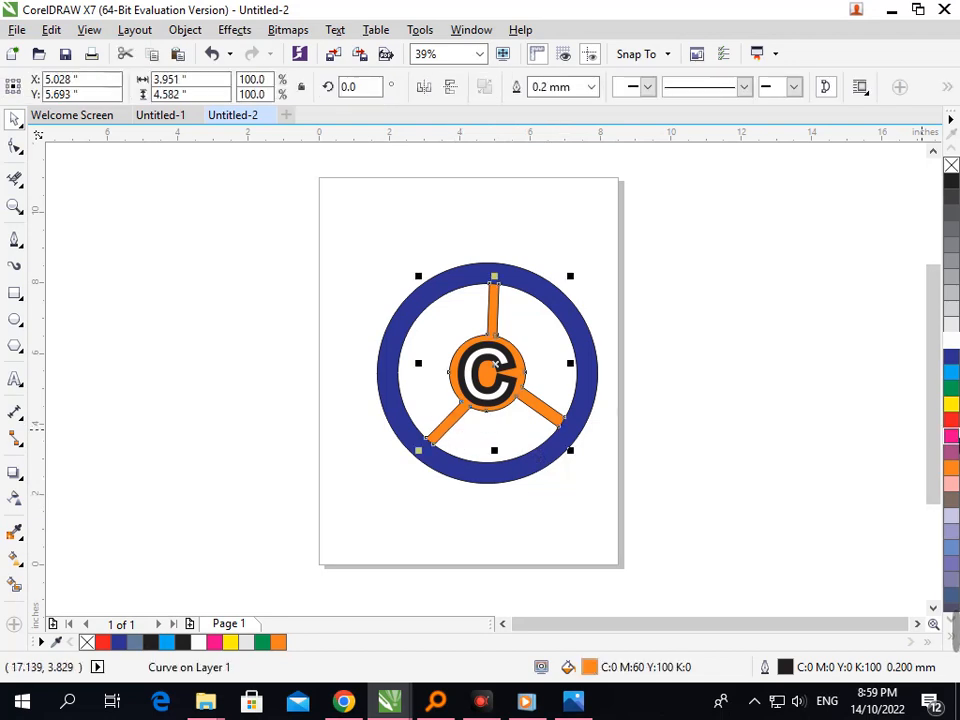
{"action": "left_click", "coordinate": [952, 486]}
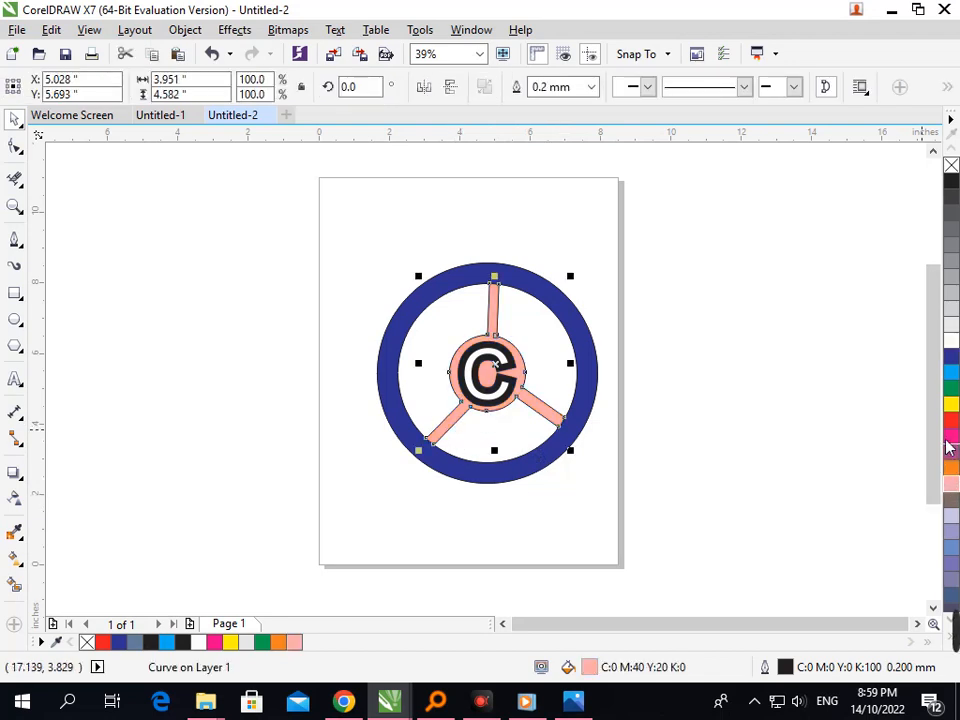
{"action": "left_click", "coordinate": [950, 438]}
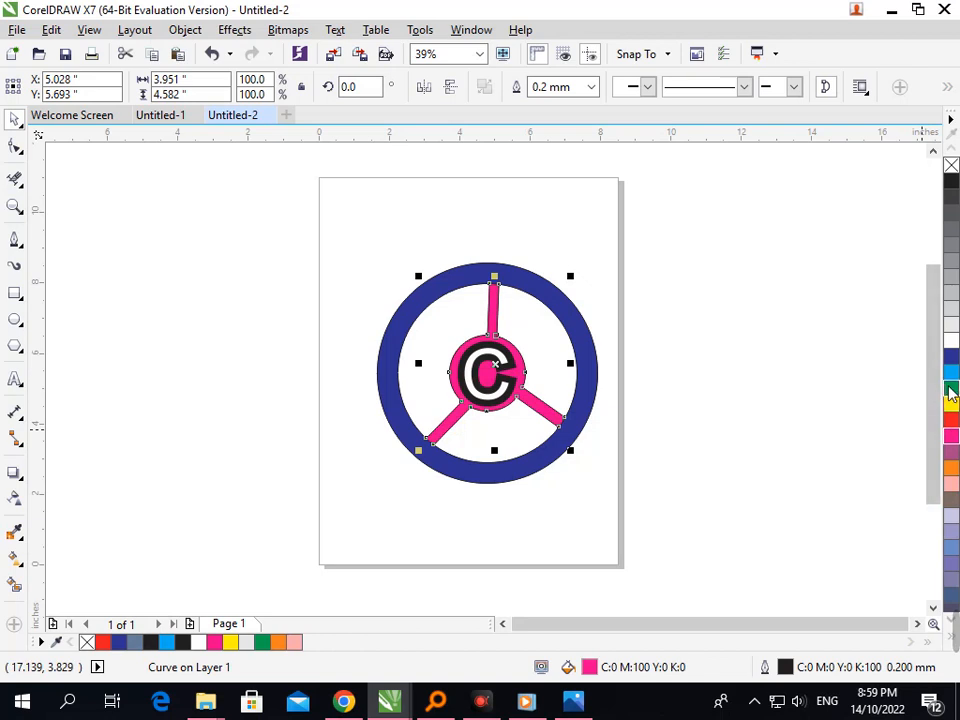
{"action": "left_click", "coordinate": [951, 389]}
{"action": "left_click", "coordinate": [872, 446]}
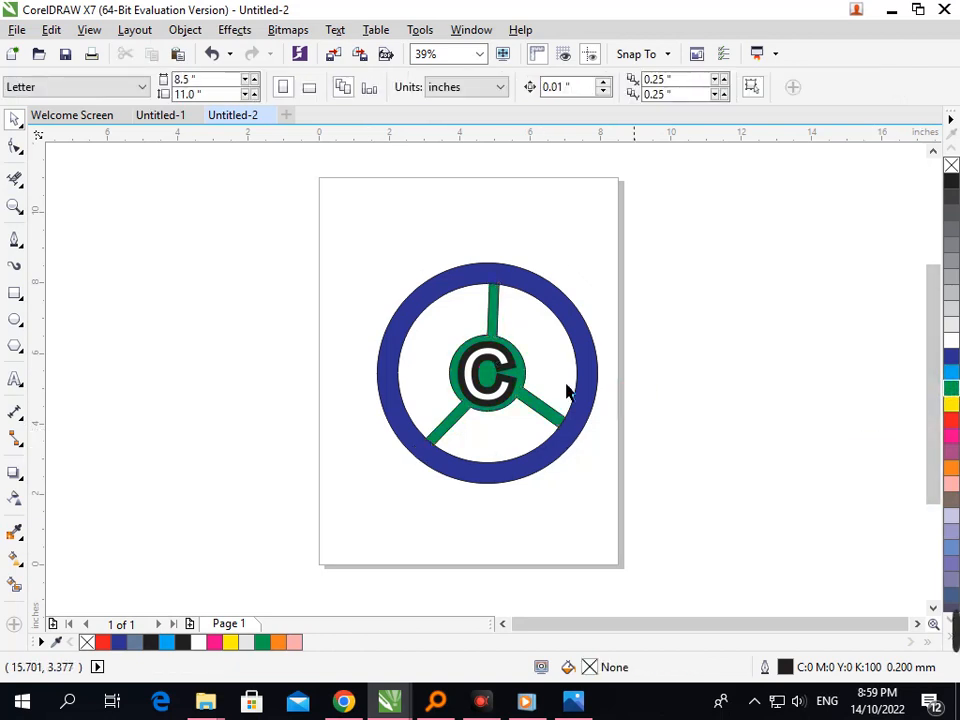
- Try a red and then a purple fill on the letter C, and set its outline to white
{"action": "left_click", "coordinate": [495, 410]}
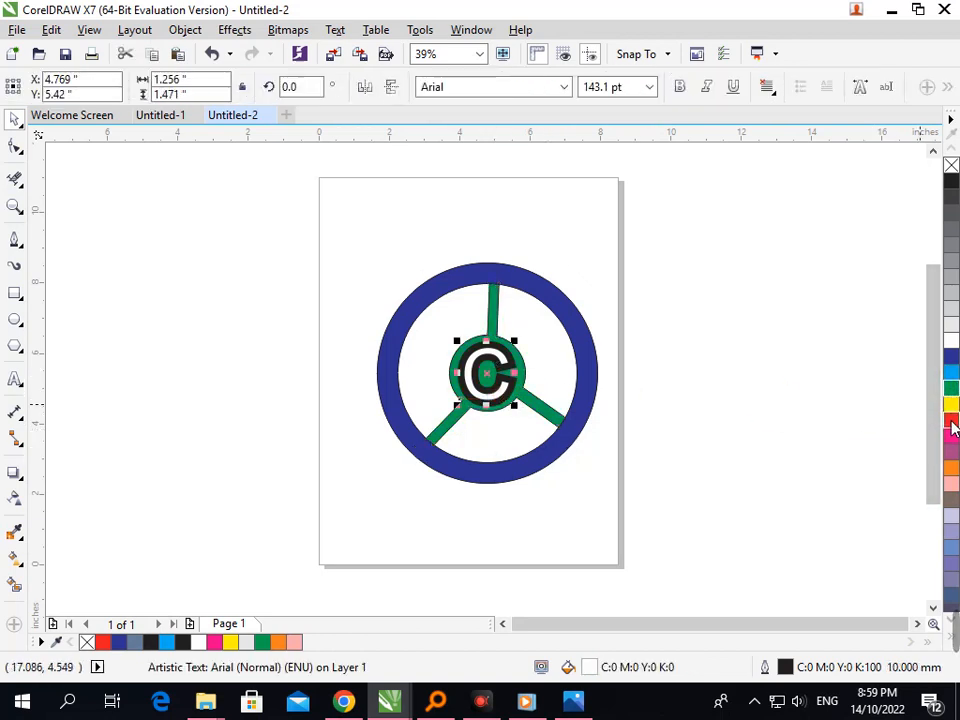
{"action": "left_click", "coordinate": [951, 420]}
{"action": "left_click", "coordinate": [757, 478]}
{"action": "left_click", "coordinate": [500, 407]}
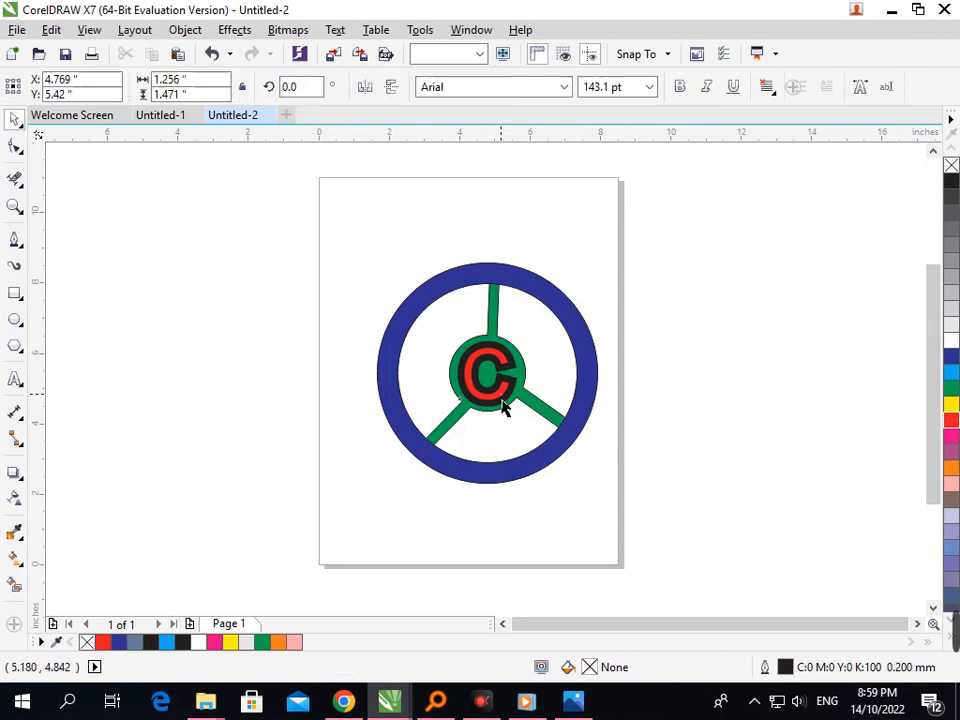
{"action": "left_click", "coordinate": [953, 452]}
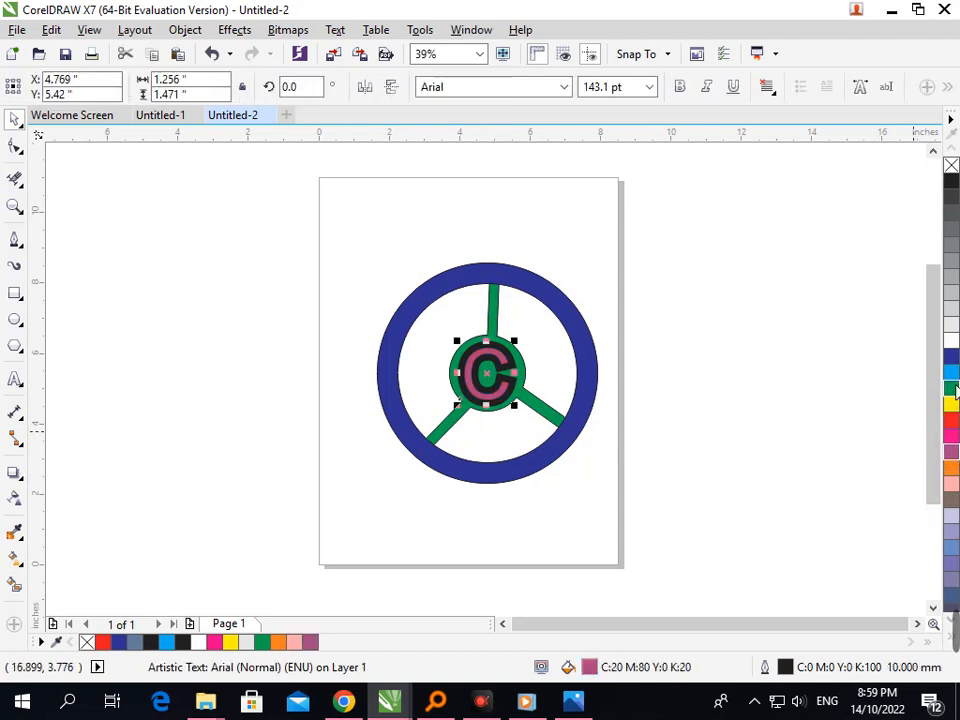
{"action": "left_click", "coordinate": [767, 440]}
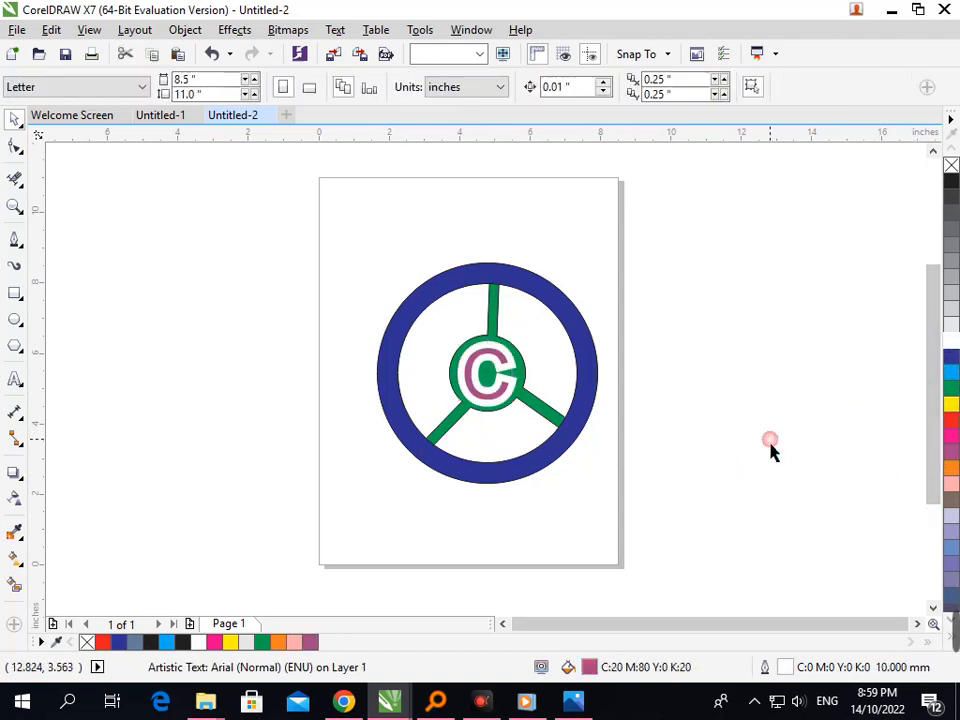
- Fill the letter C with orange and set its outline to purple
{"action": "left_click", "coordinate": [499, 396]}
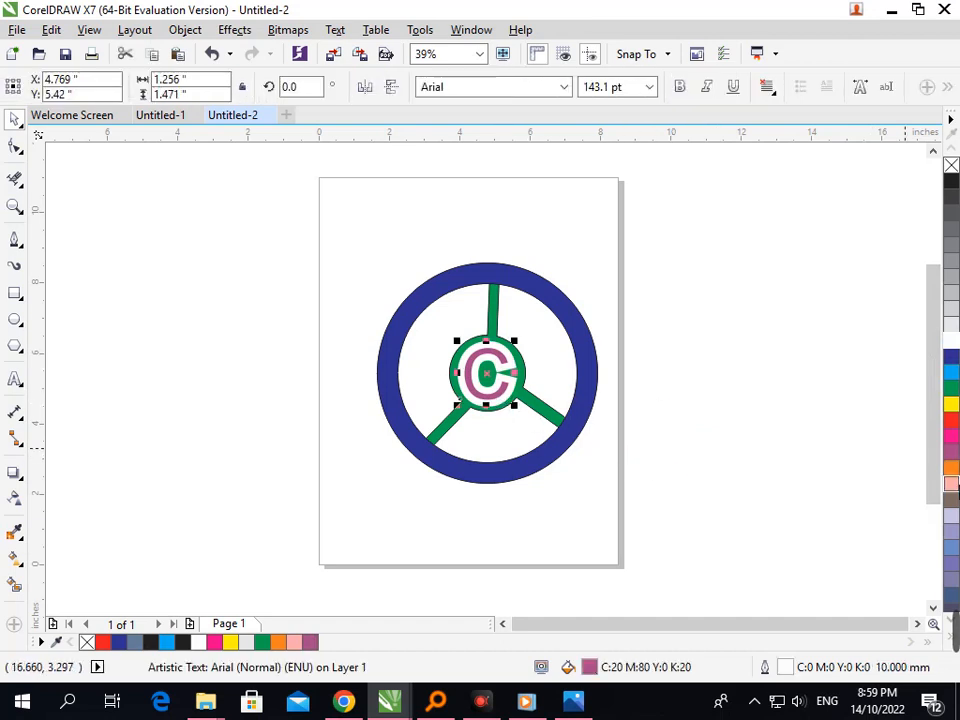
{"action": "left_click", "coordinate": [953, 470]}
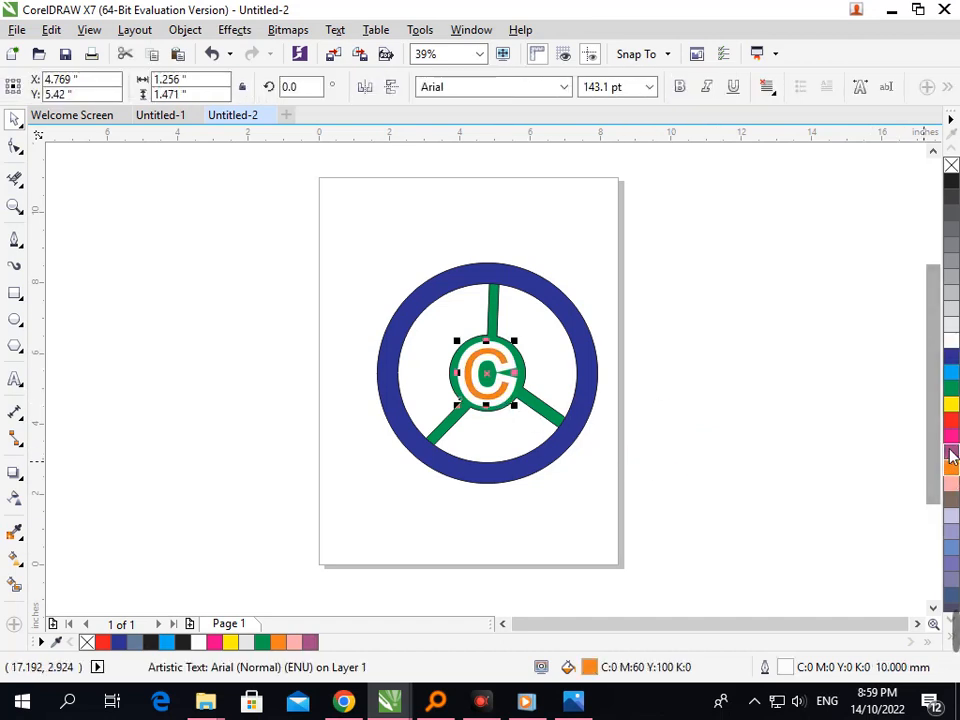
{"action": "right_click", "coordinate": [953, 453]}
{"action": "left_click", "coordinate": [757, 506]}
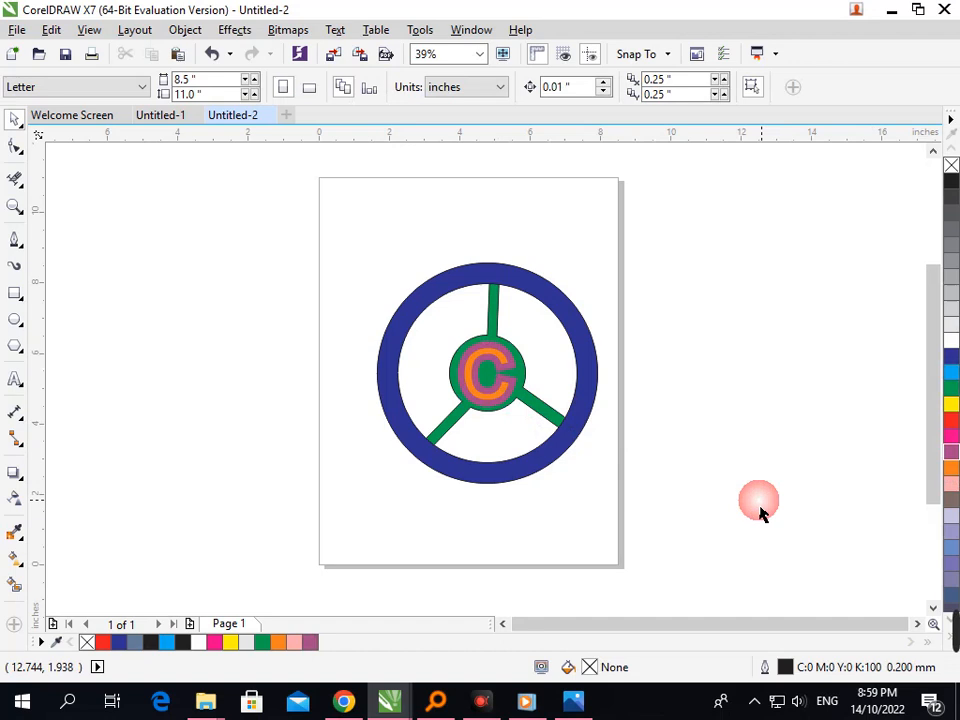
- Recolour the hub and spokes medium blue after trying light blue
{"action": "left_click", "coordinate": [518, 408]}
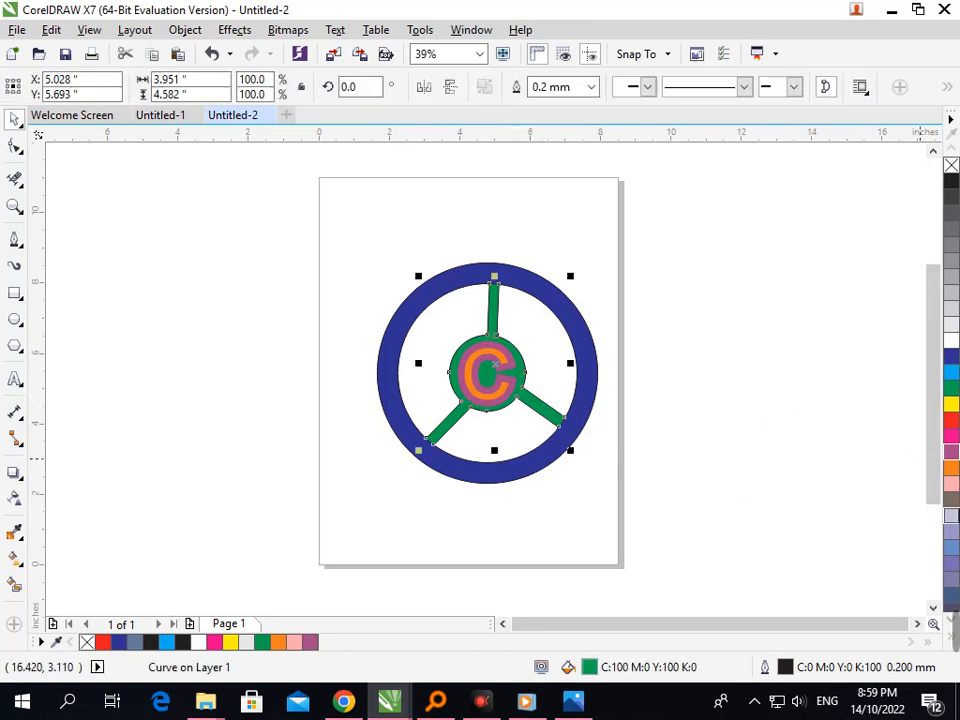
{"action": "scroll", "coordinate": [950, 528], "scroll_direction": "down", "scroll_amount": 3}
{"action": "left_click", "coordinate": [951, 372]}
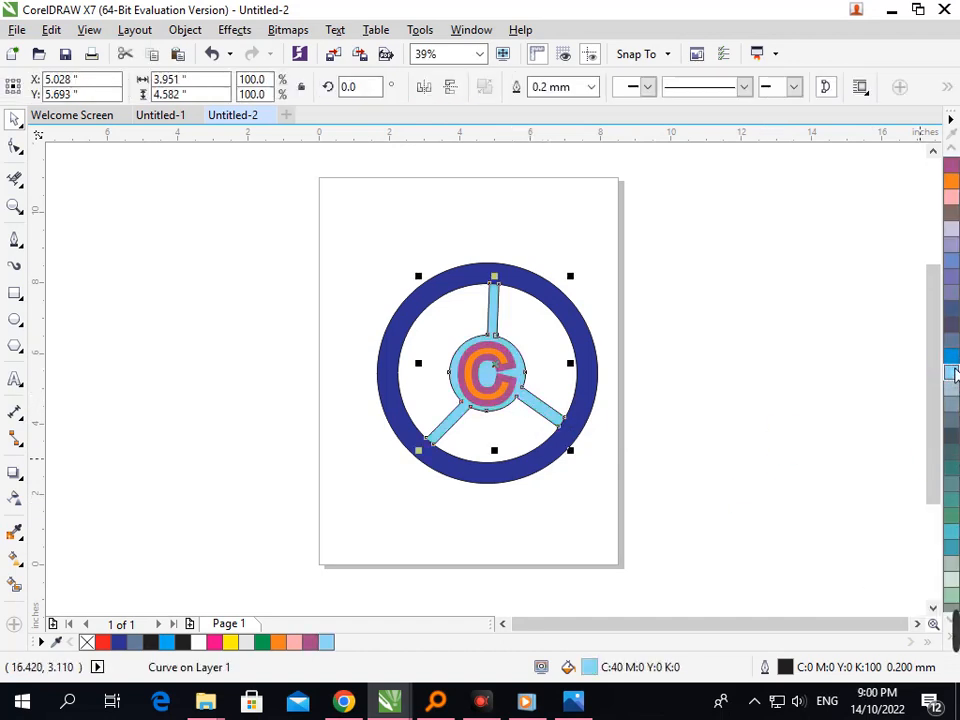
{"action": "left_click", "coordinate": [951, 356]}
{"action": "left_click", "coordinate": [729, 431]}
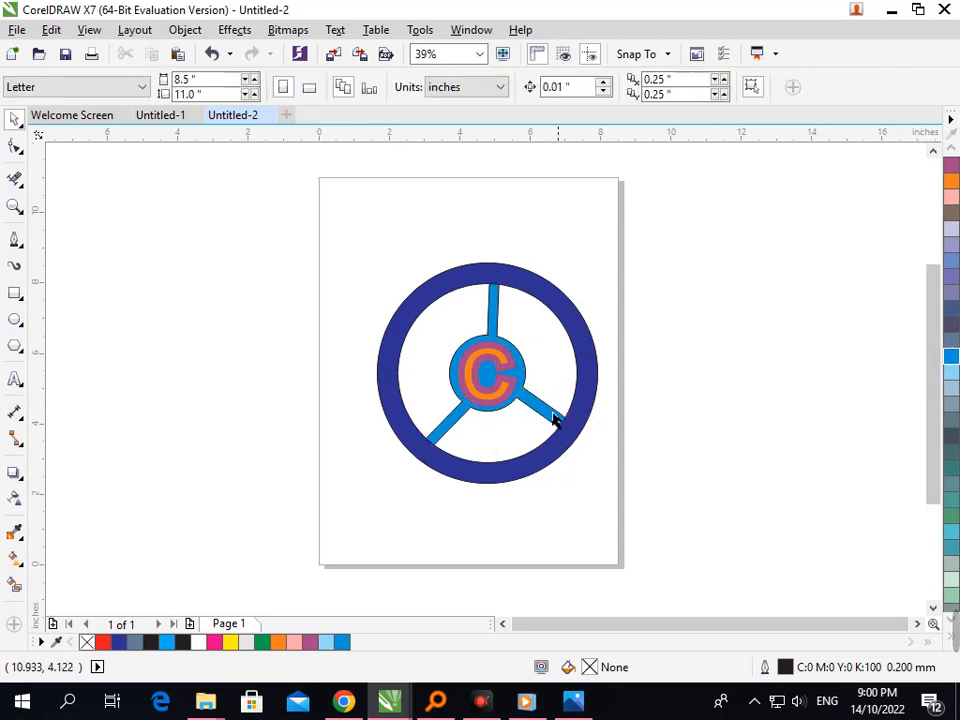
- Fill the letter C on the hub with black
{"action": "left_click", "coordinate": [507, 400]}
{"action": "scroll", "coordinate": [951, 260], "scroll_direction": "up", "scroll_amount": 3}
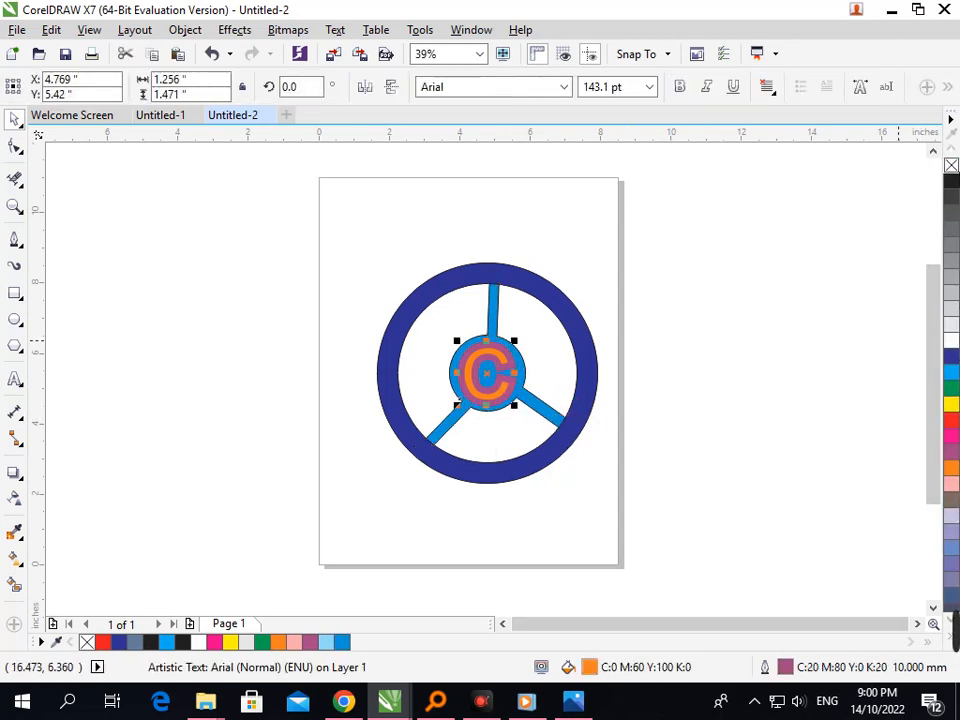
{"action": "left_click", "coordinate": [951, 180]}
{"action": "left_click", "coordinate": [536, 418]}
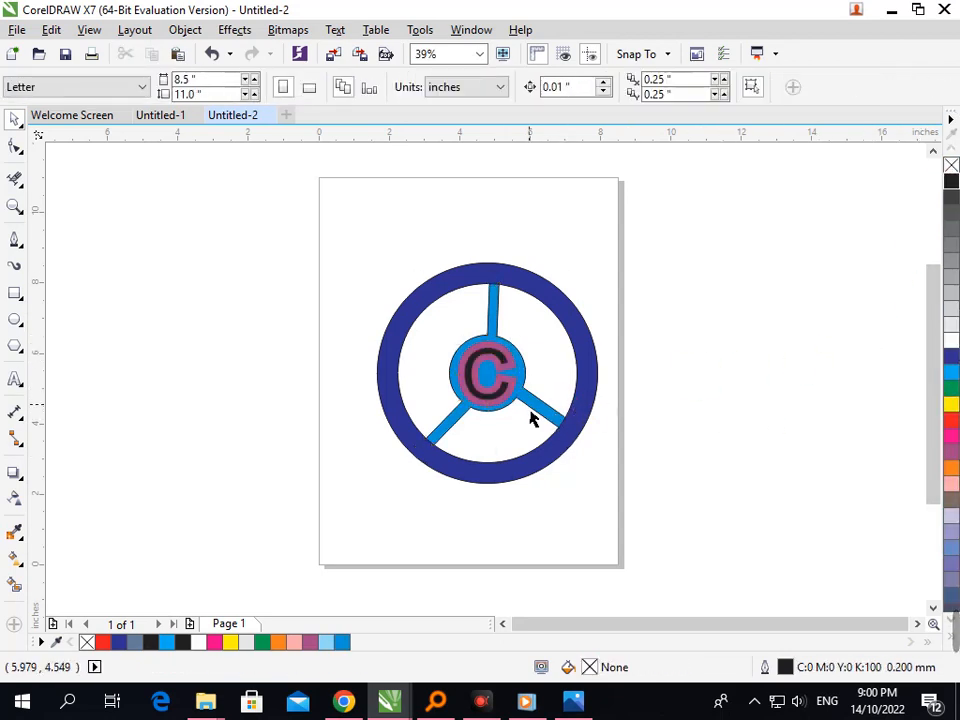
- Set the letter C's outline to orange after trying green, and inspect the hub up close
{"action": "left_click", "coordinate": [493, 408]}
{"action": "right_click", "coordinate": [951, 388]}
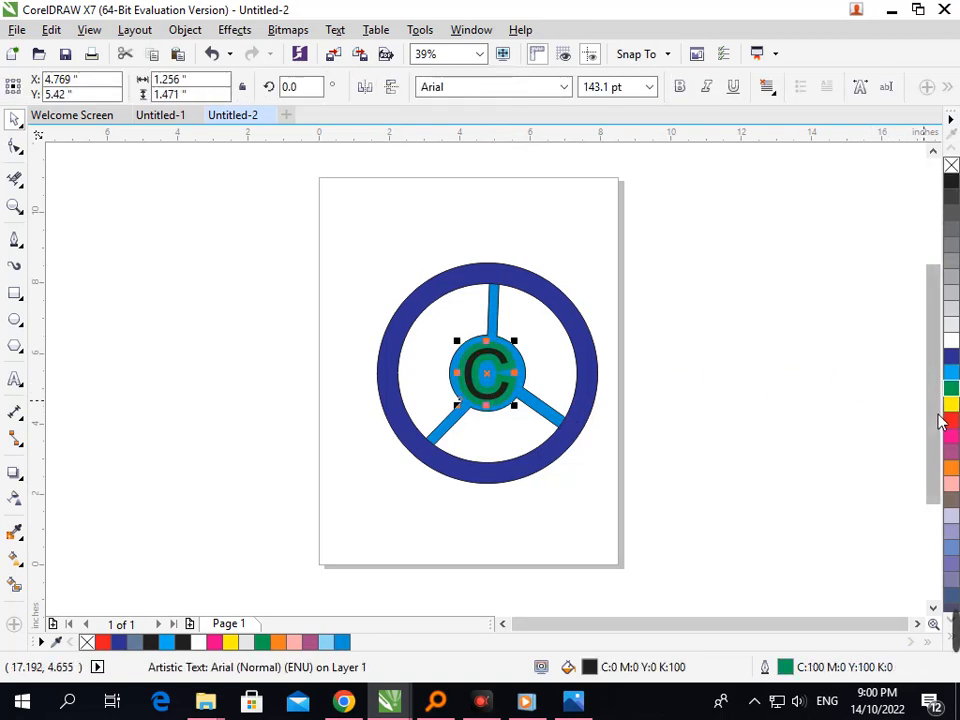
{"action": "scroll", "coordinate": [951, 388], "scroll_direction": "down", "scroll_amount": 3}
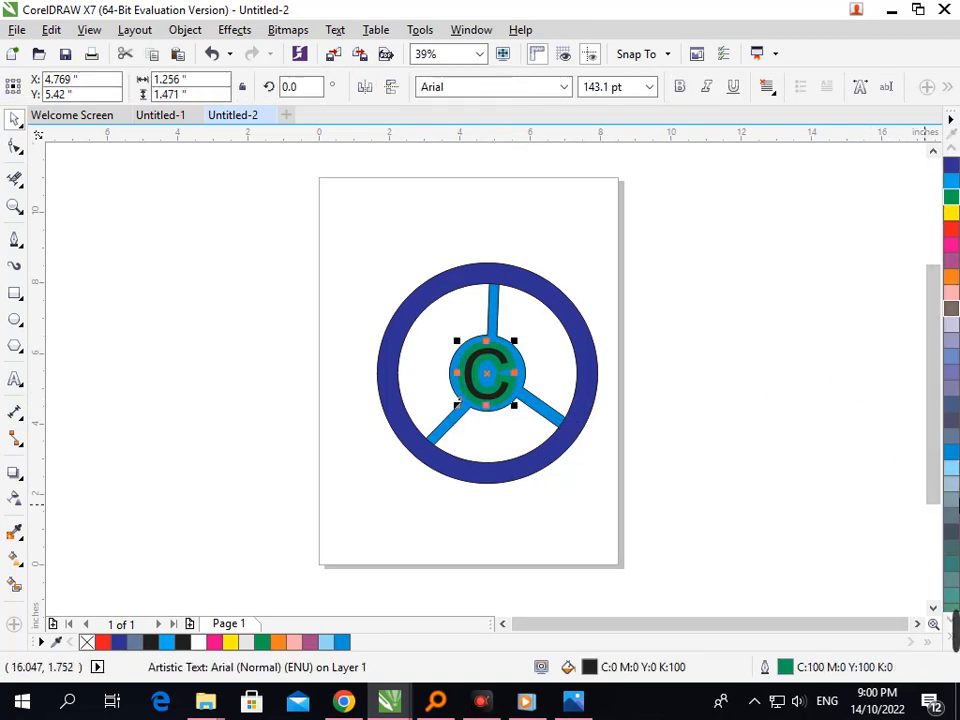
{"action": "right_click", "coordinate": [951, 277]}
{"action": "left_click", "coordinate": [814, 410]}
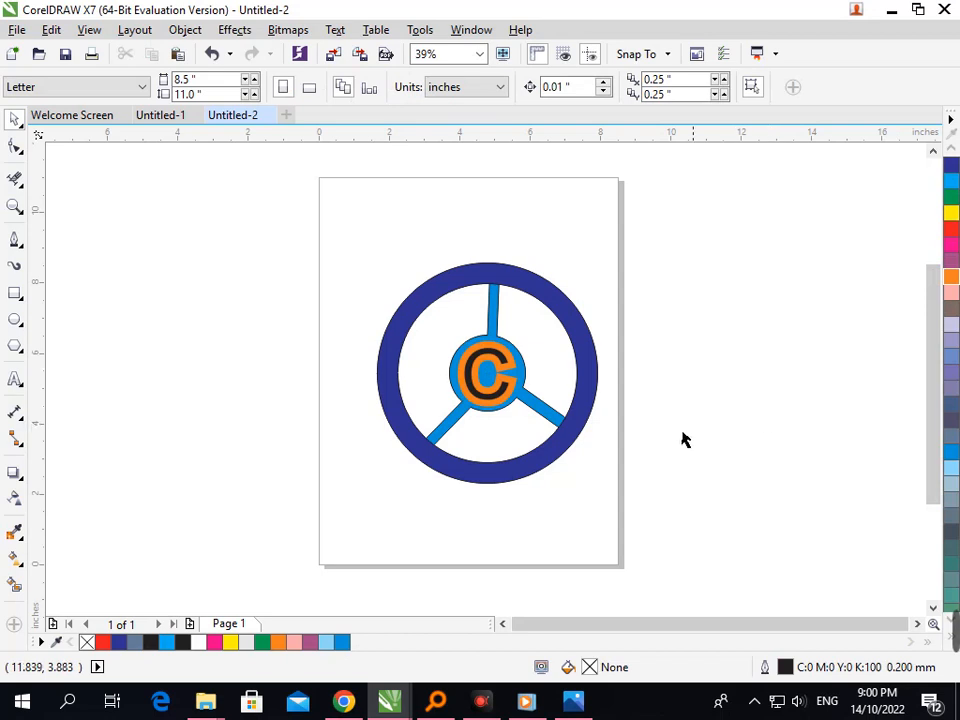
{"action": "left_click_drag", "start_coordinate": [360, 304], "coordinate": [711, 463]}
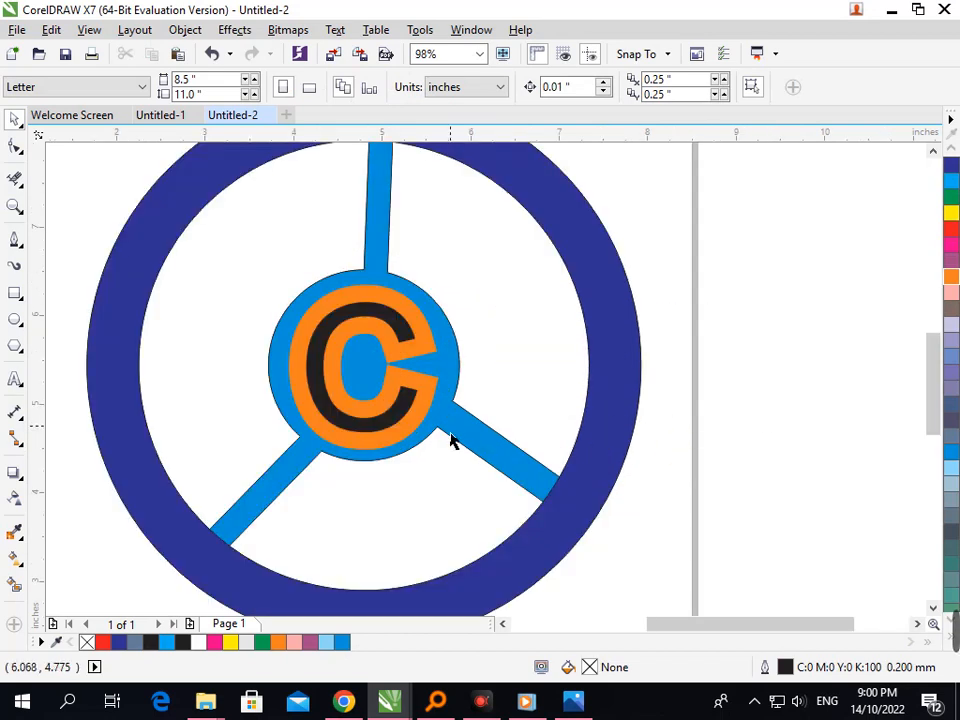
- Reposition the letter C slightly on the hub and rotate it about 1.3 degrees
{"action": "left_click", "coordinate": [404, 435]}
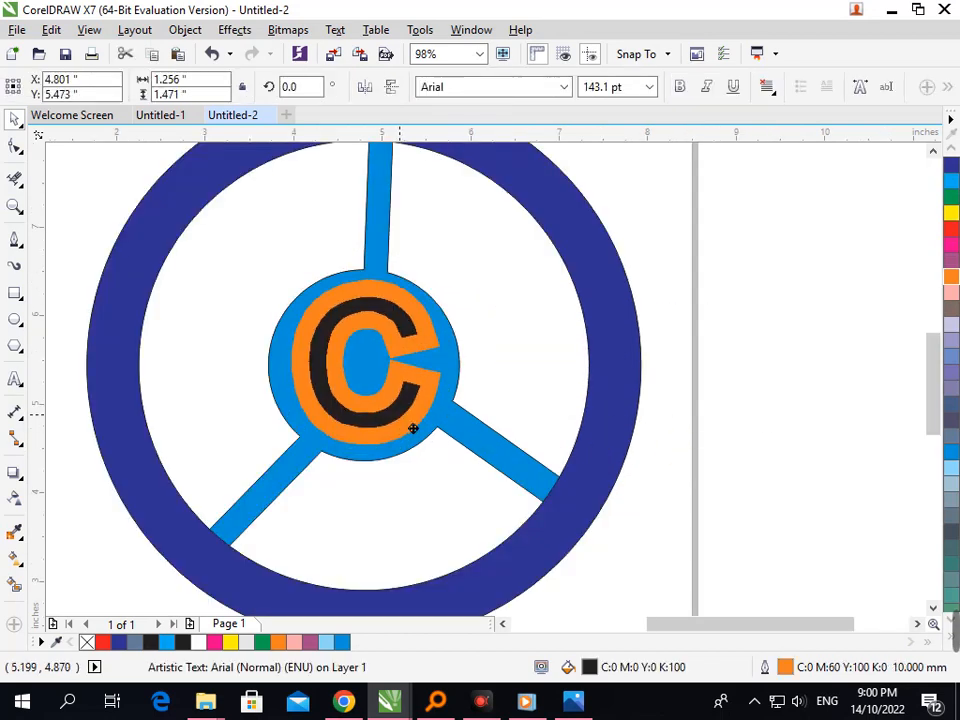
{"action": "left_click", "coordinate": [409, 431]}
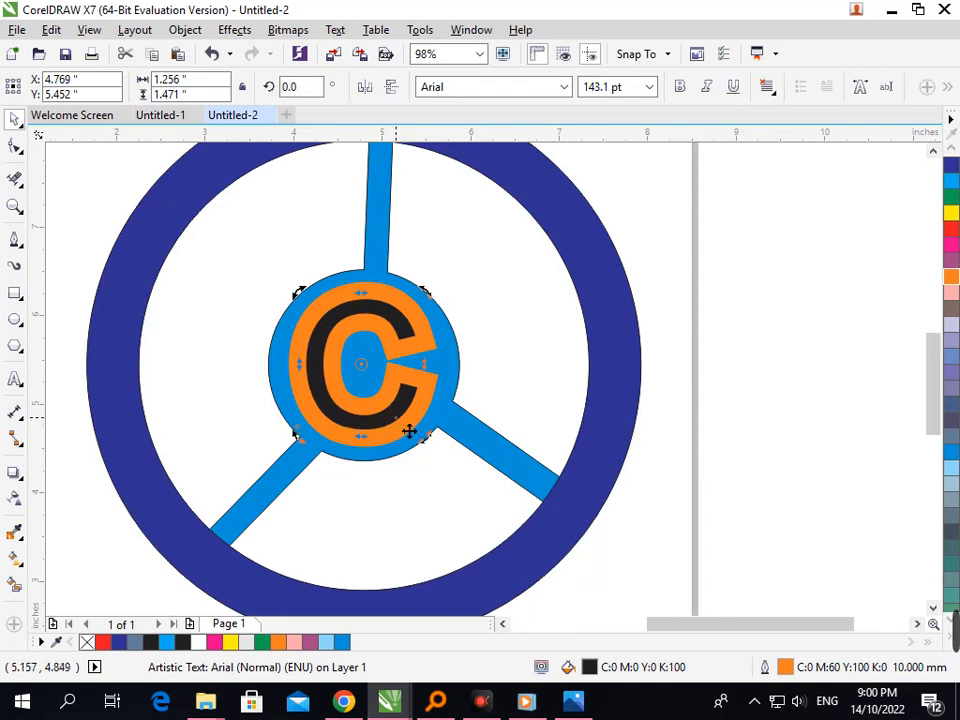
{"action": "left_click_drag", "start_coordinate": [441, 455], "coordinate": [445, 453]}
{"action": "left_click", "coordinate": [512, 448]}
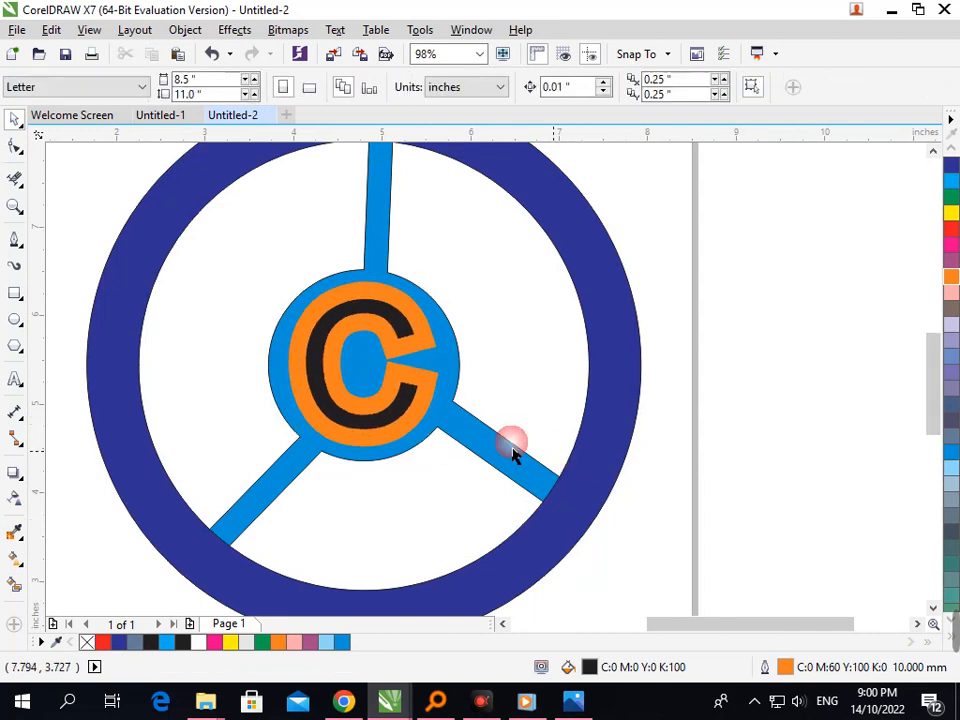
{"action": "scroll", "coordinate": [566, 481], "scroll_direction": "down", "scroll_amount": 2}
{"action": "left_click", "coordinate": [686, 446]}
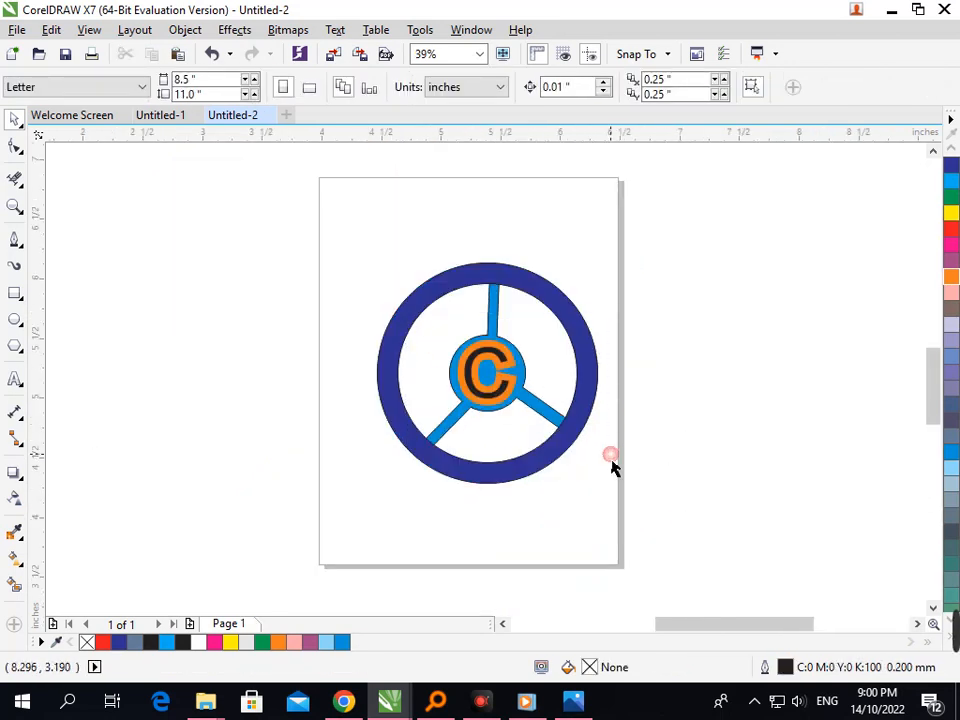
- Set the outline width of the letter C to 5.0 mm in millimetres
{"action": "scroll", "coordinate": [518, 388], "scroll_direction": "up", "scroll_amount": 3}
{"action": "left_click", "coordinate": [488, 418]}
{"action": "key", "text": "F12"}
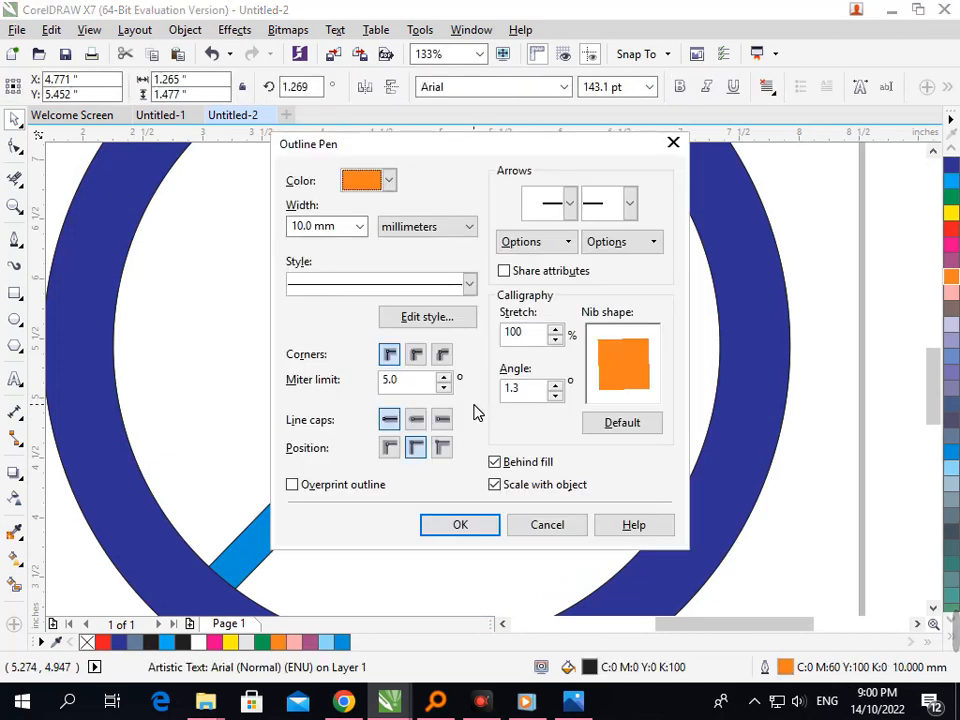
{"action": "left_click", "coordinate": [359, 227]}
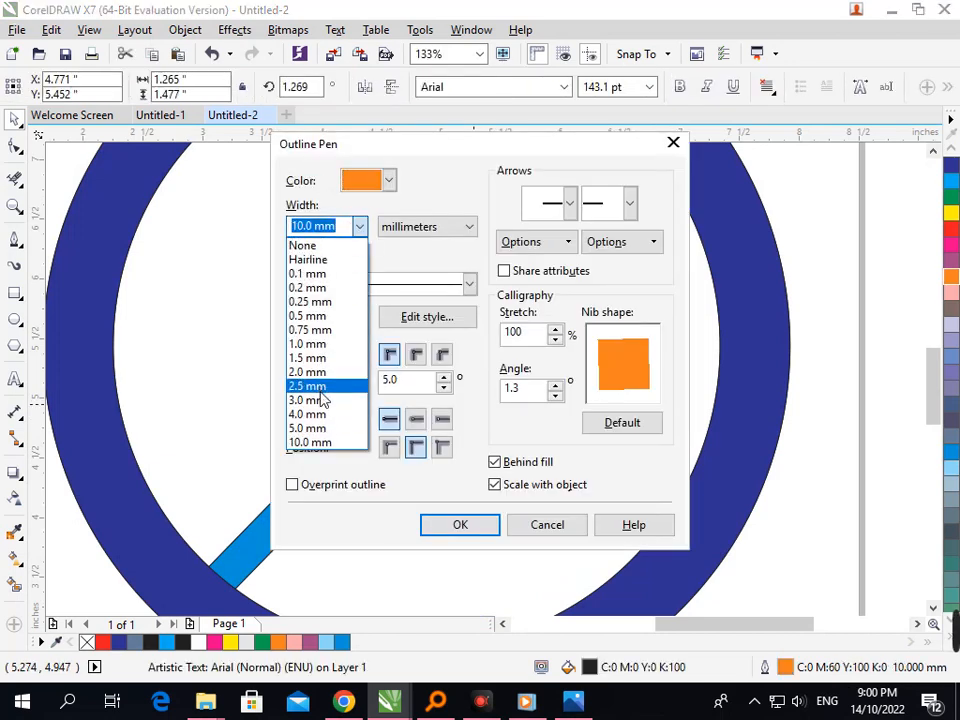
{"action": "left_click", "coordinate": [320, 428]}
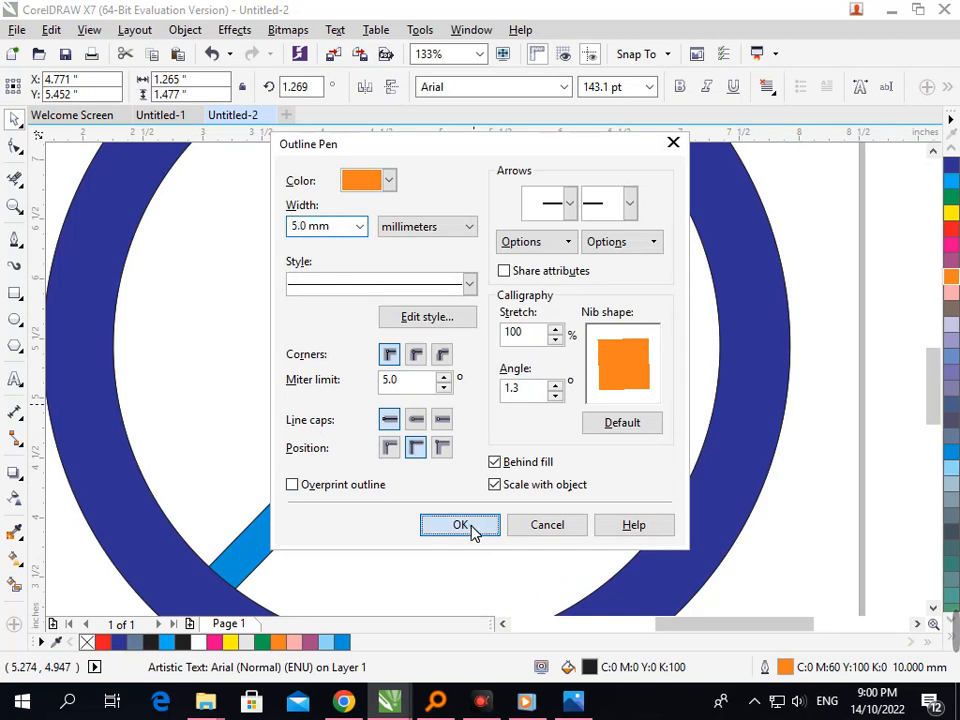
{"action": "left_click", "coordinate": [472, 528]}
{"action": "key", "text": "shift+F4"}
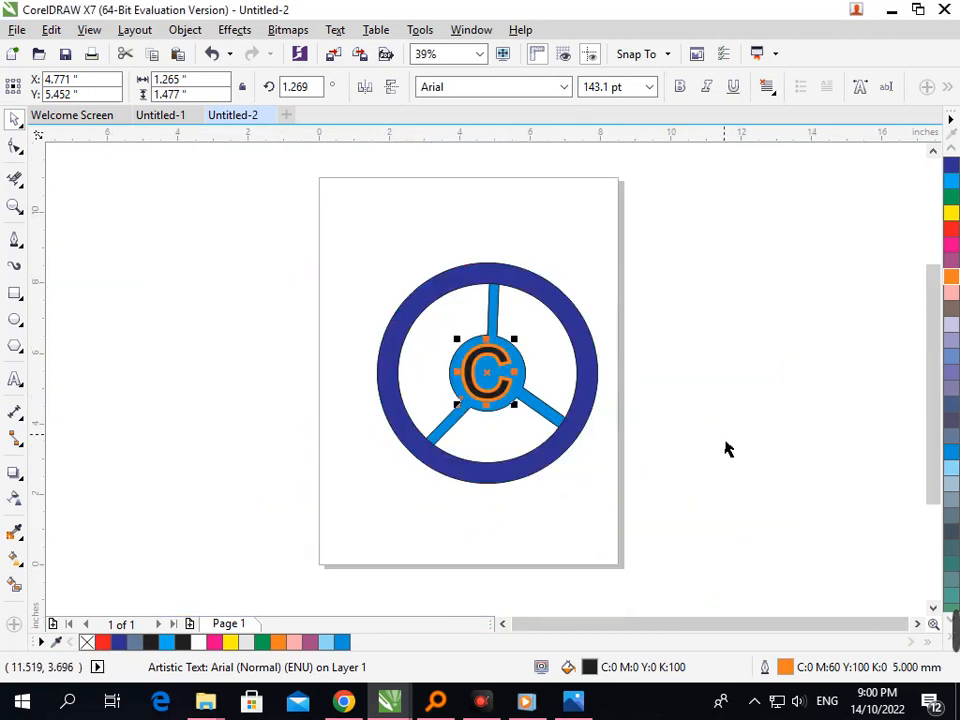
{"action": "left_click", "coordinate": [725, 442]}
- Give the outline of the letter C bevelled corners in the Outline Pen settings
{"action": "left_click", "coordinate": [503, 389]}
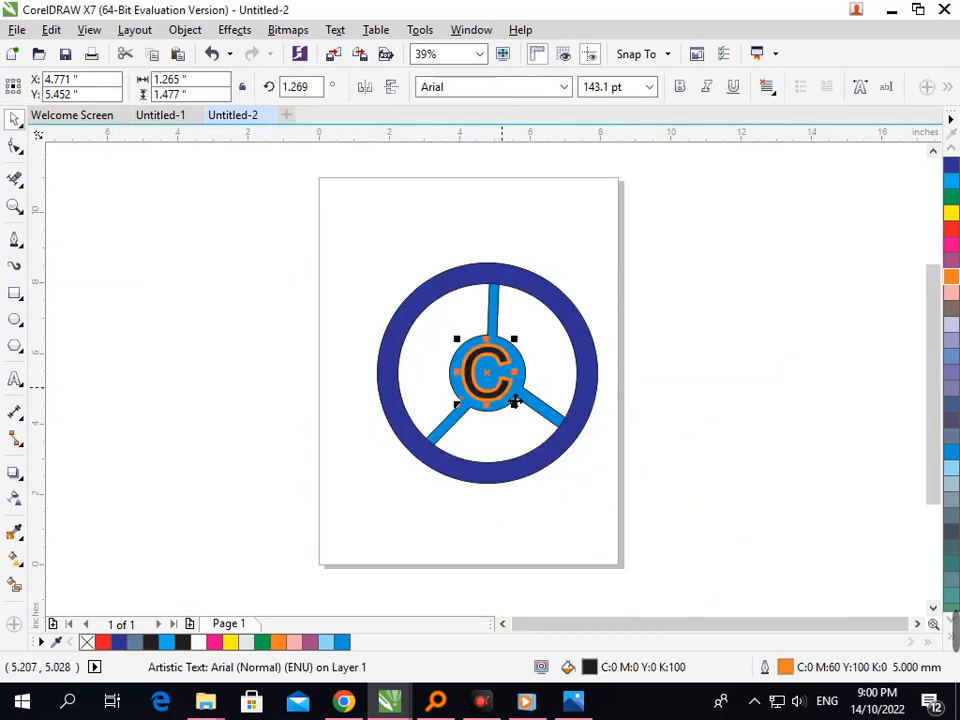
{"action": "key", "text": "F12"}
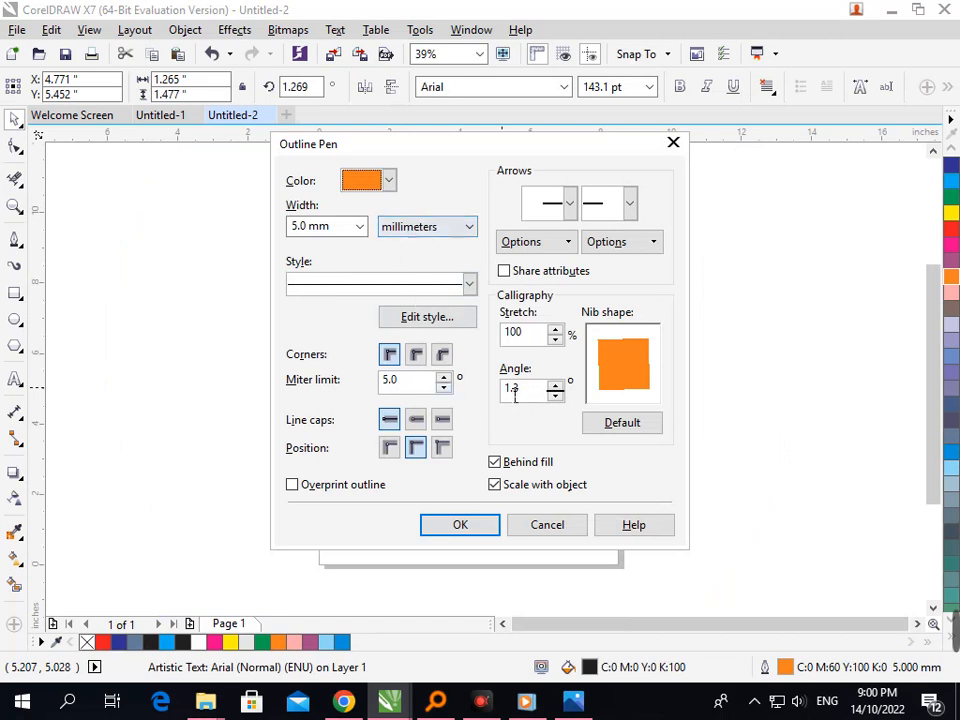
{"action": "left_click", "coordinate": [443, 355]}
{"action": "left_click", "coordinate": [460, 525]}
{"action": "left_click", "coordinate": [606, 508]}
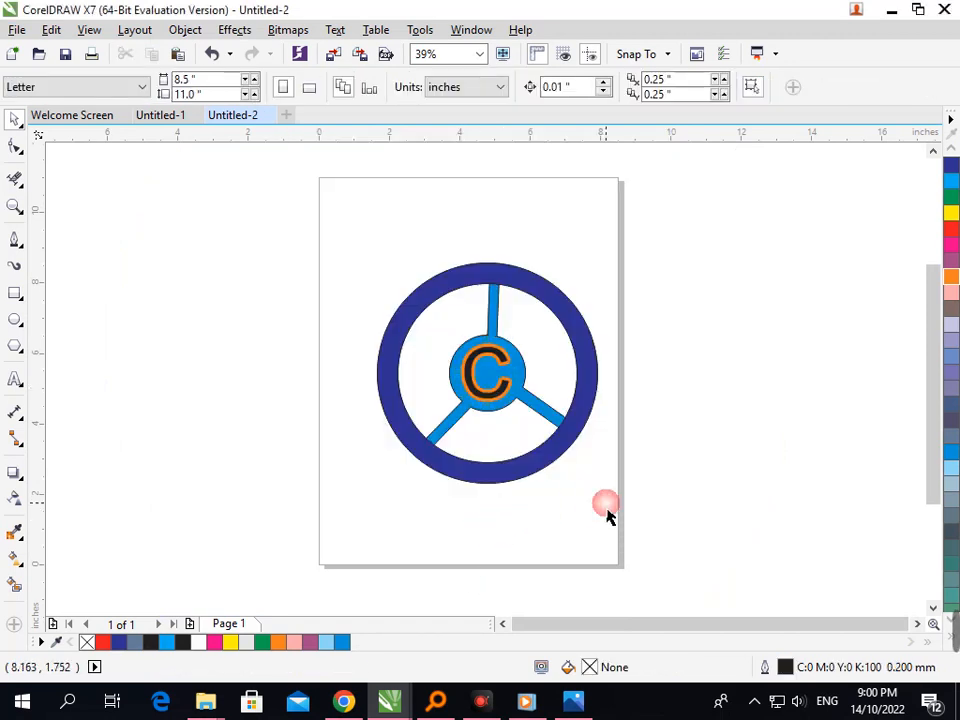
- Enlarge the letter C about its centre to about 1.40 by 1.64 inches
{"action": "left_click", "coordinate": [502, 404]}
{"action": "left_click_drag", "start_coordinate": [517, 400], "coordinate": [533, 424]}
{"action": "left_click", "coordinate": [522, 406]}
{"action": "left_click", "coordinate": [506, 395]}
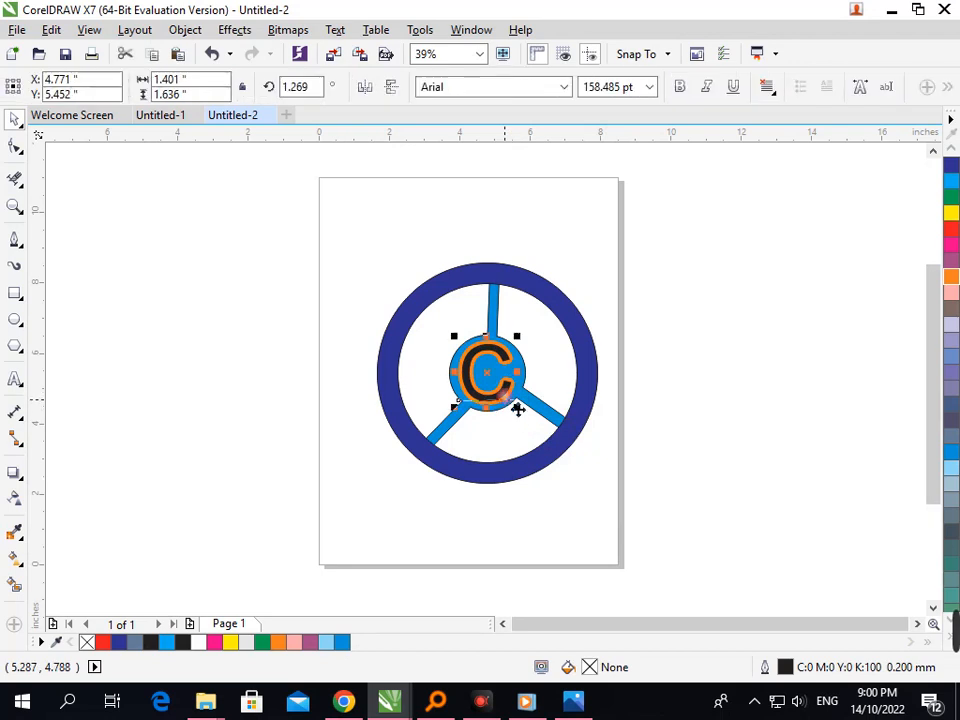
- Set the letter C's outline to yellow after trying dark blue and white
{"action": "scroll", "coordinate": [952, 310], "scroll_direction": "up", "scroll_amount": 3}
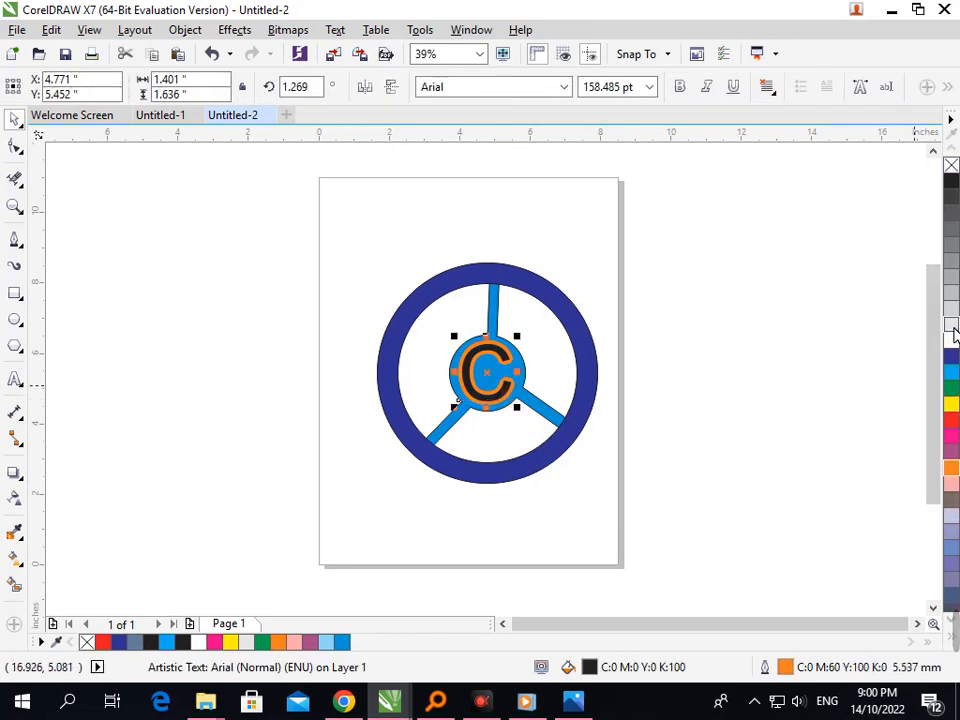
{"action": "right_click", "coordinate": [950, 357]}
{"action": "right_click", "coordinate": [951, 342]}
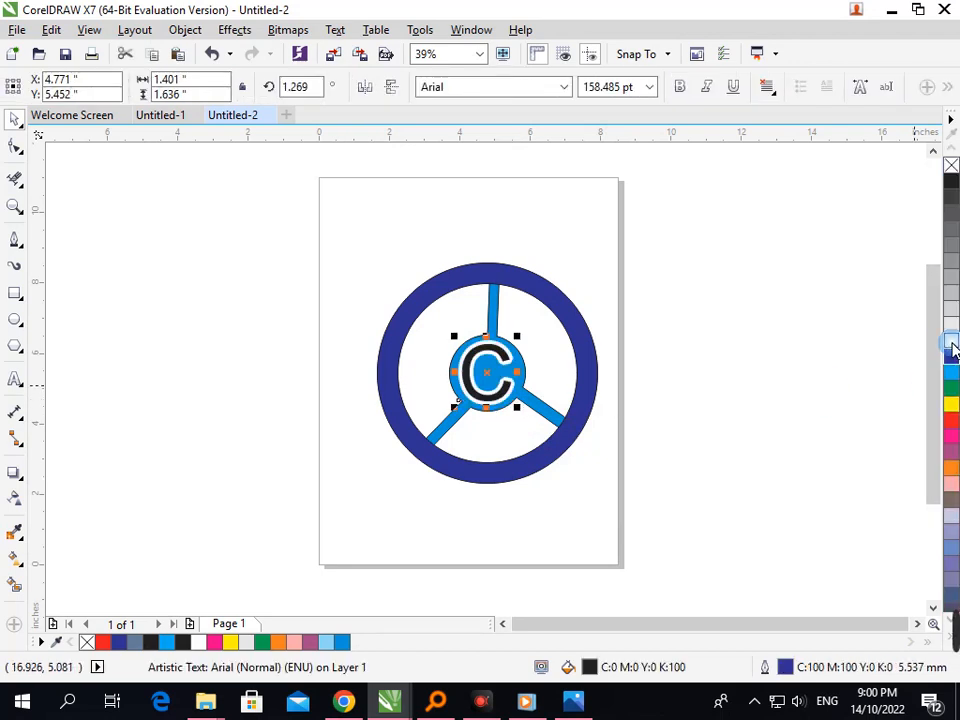
{"action": "left_click", "coordinate": [829, 390]}
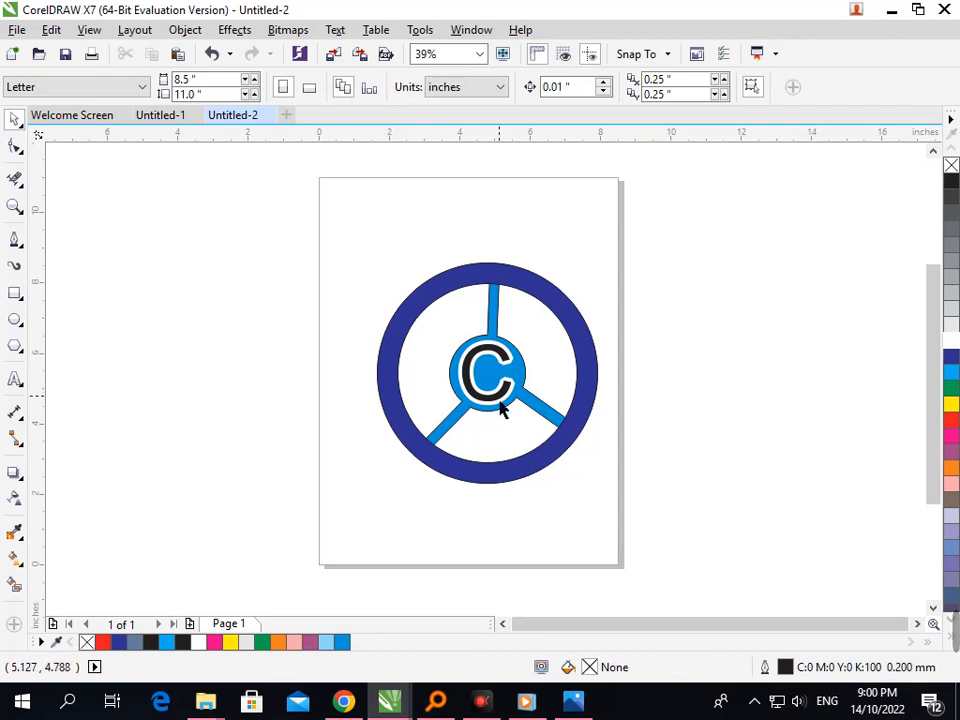
{"action": "left_click", "coordinate": [503, 410]}
{"action": "scroll", "coordinate": [951, 420], "scroll_direction": "down", "scroll_amount": 2}
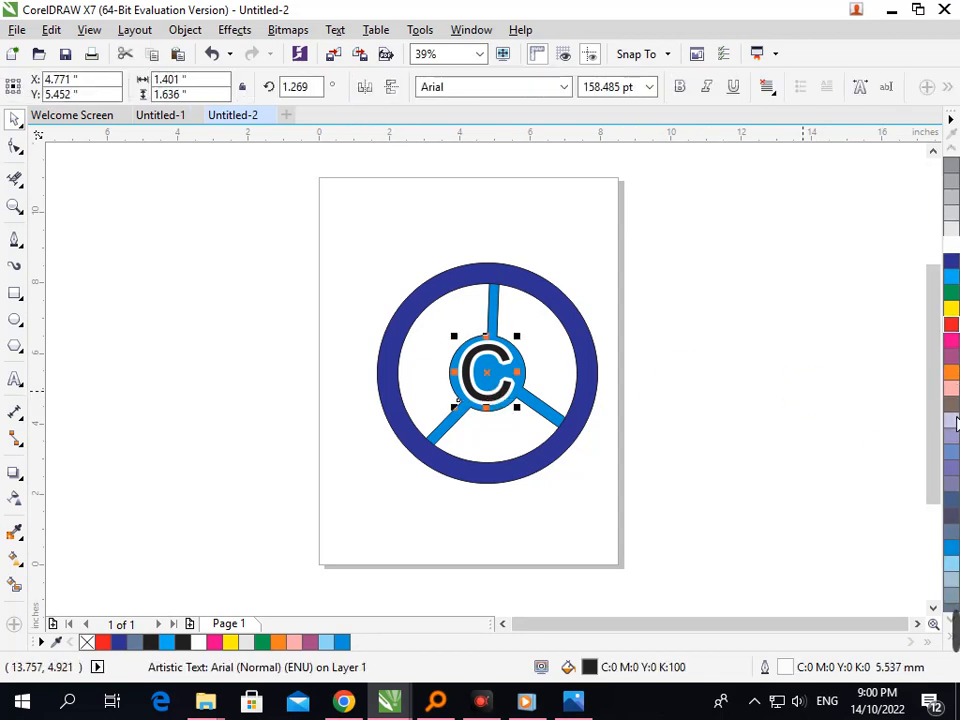
{"action": "right_click", "coordinate": [951, 308]}
{"action": "left_click", "coordinate": [851, 407]}
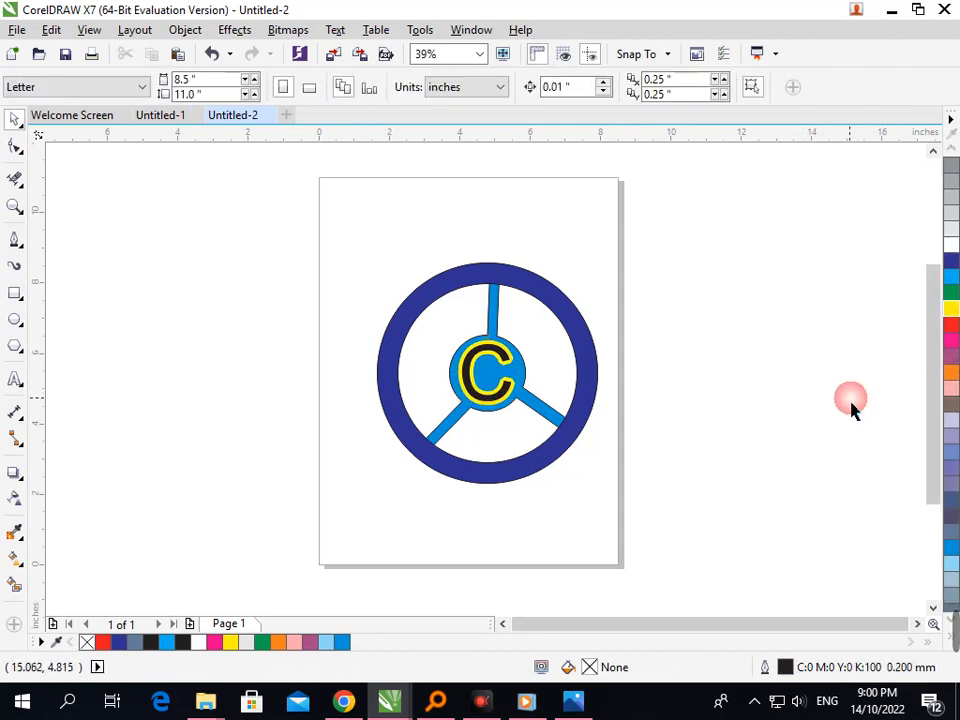
- Use Smart Fill to fill the three openings between the spokes with slate blue-grey shapes
{"action": "scroll", "coordinate": [503, 397], "scroll_direction": "down", "scroll_amount": 2}
{"action": "scroll", "coordinate": [571, 414], "scroll_direction": "up", "scroll_amount": 2}
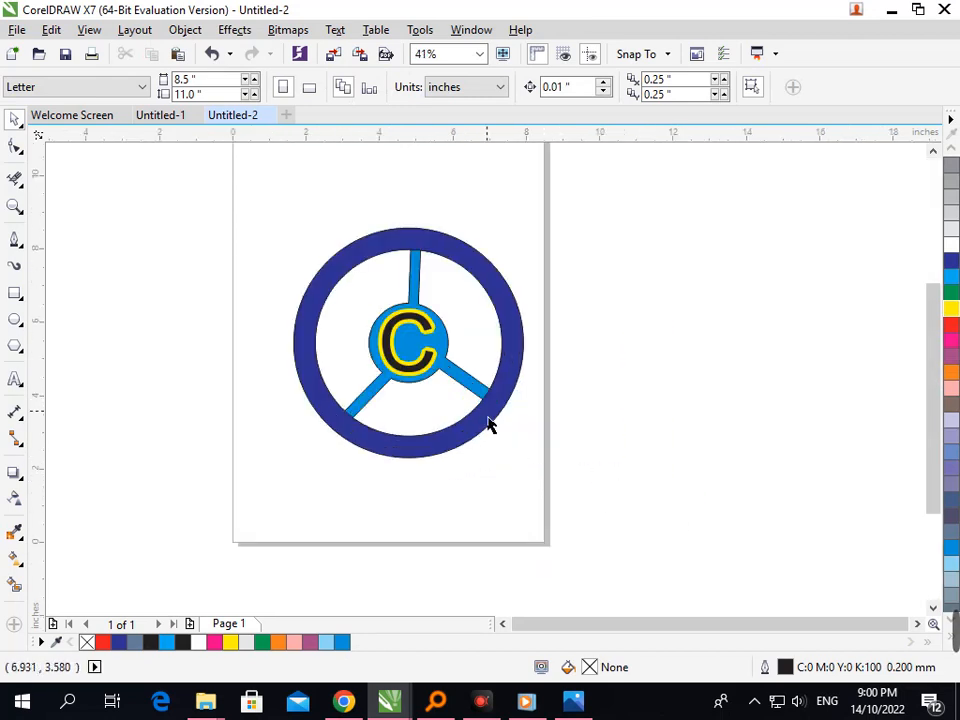
{"action": "left_click", "coordinate": [15, 583]}
{"action": "left_click", "coordinate": [425, 405]}
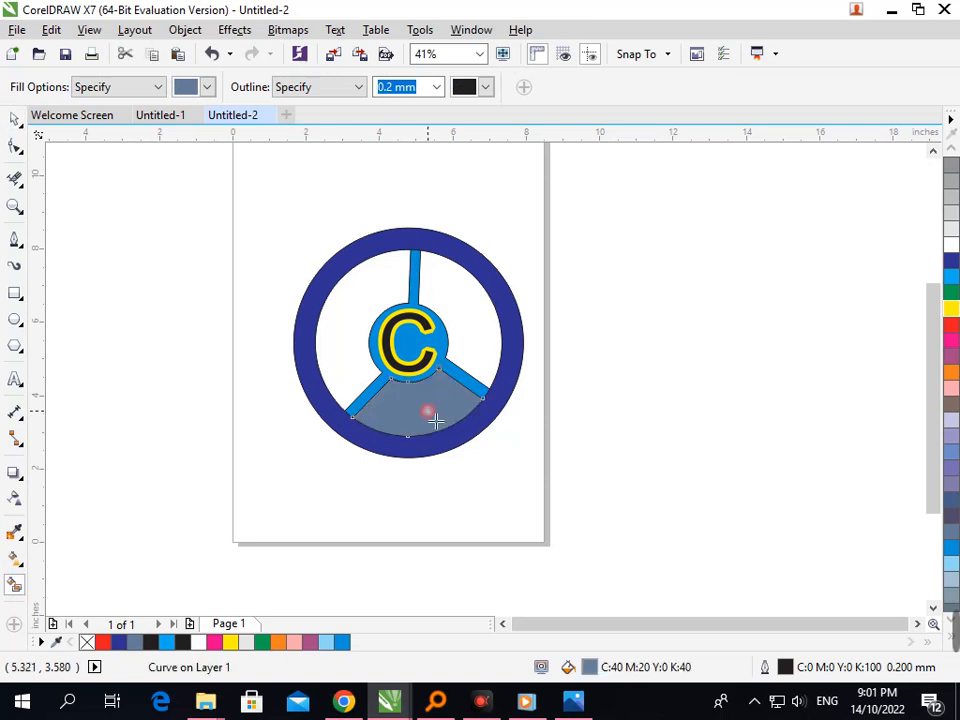
{"action": "left_click", "coordinate": [481, 343]}
{"action": "left_click", "coordinate": [360, 340]}
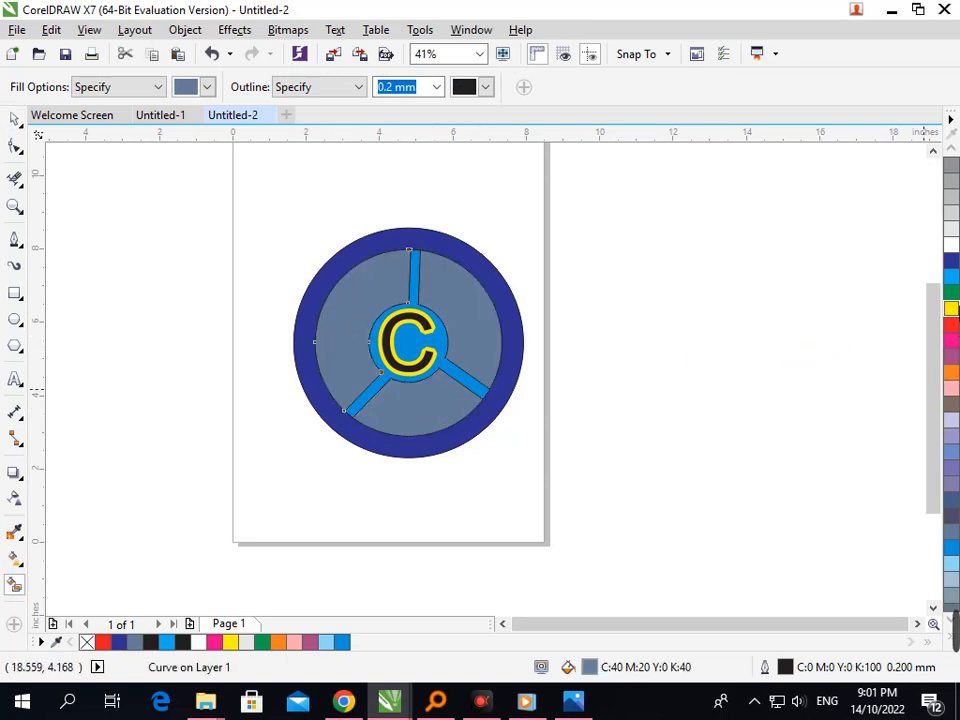
- Recolour the openings between the spokes: cyan for the left one, light pink for the bottom one and orange for the right one
{"action": "left_click", "coordinate": [951, 280]}
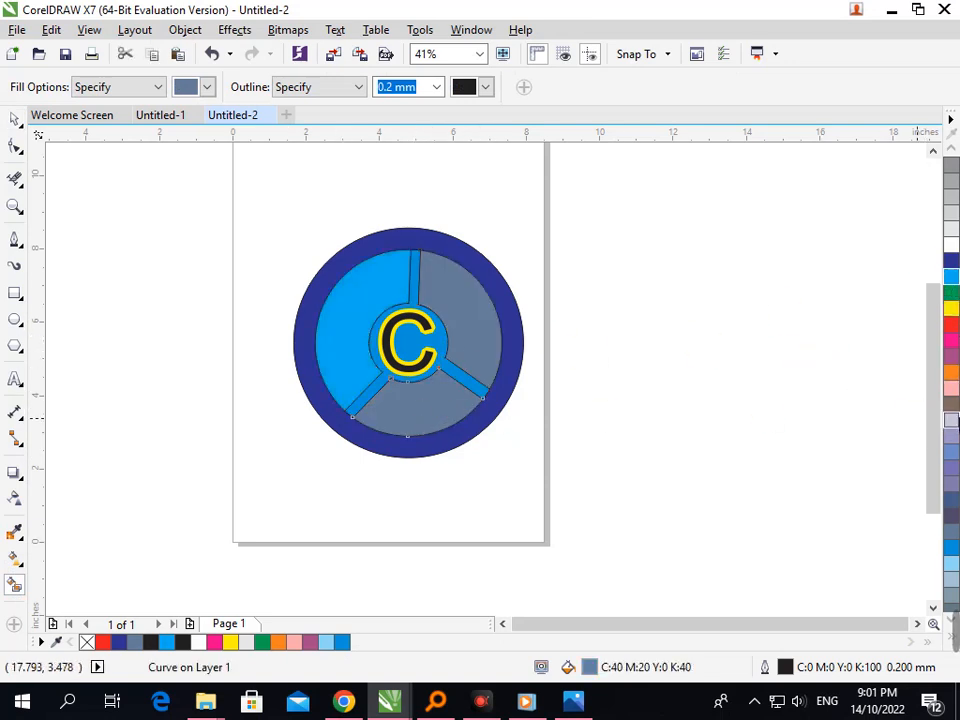
{"action": "left_click", "coordinate": [951, 390]}
{"action": "left_click", "coordinate": [493, 358]}
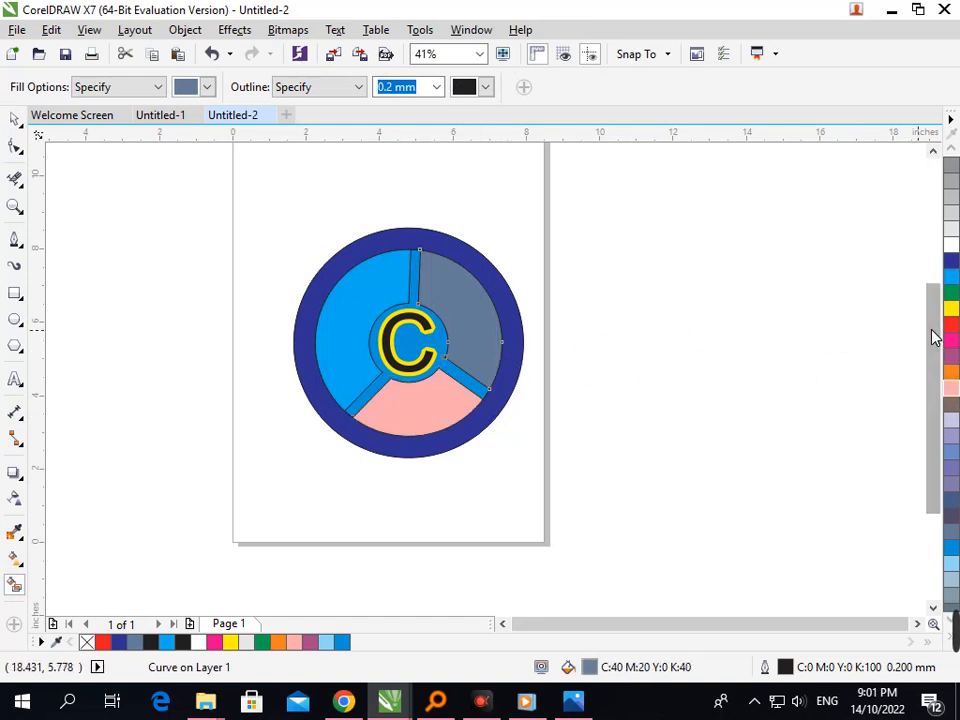
{"action": "left_click", "coordinate": [951, 372]}
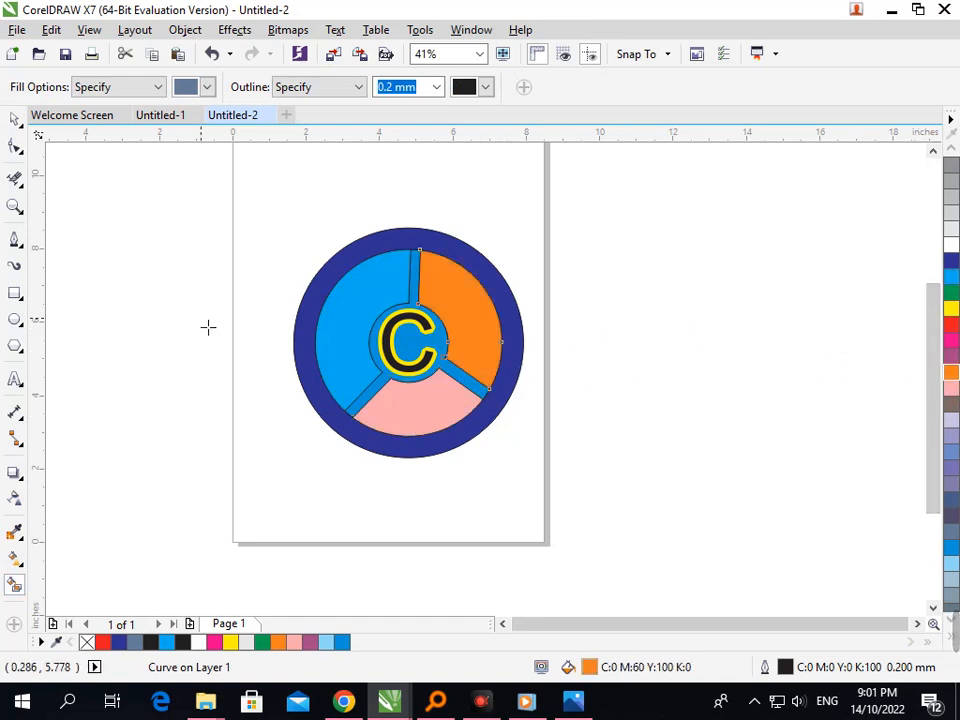
{"action": "left_click", "coordinate": [16, 120]}
{"action": "left_click", "coordinate": [124, 321]}
- Recolour the hub and spokes Light Green (C60 M0 Y40 K20) after trying purple
{"action": "left_click", "coordinate": [360, 418]}
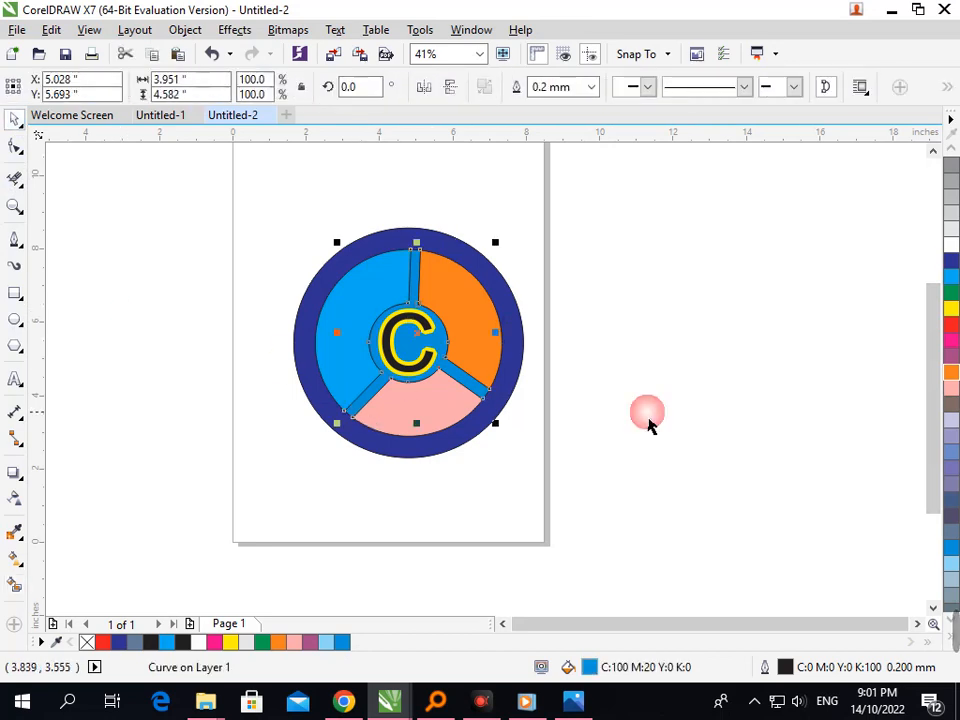
{"action": "left_click", "coordinate": [952, 360]}
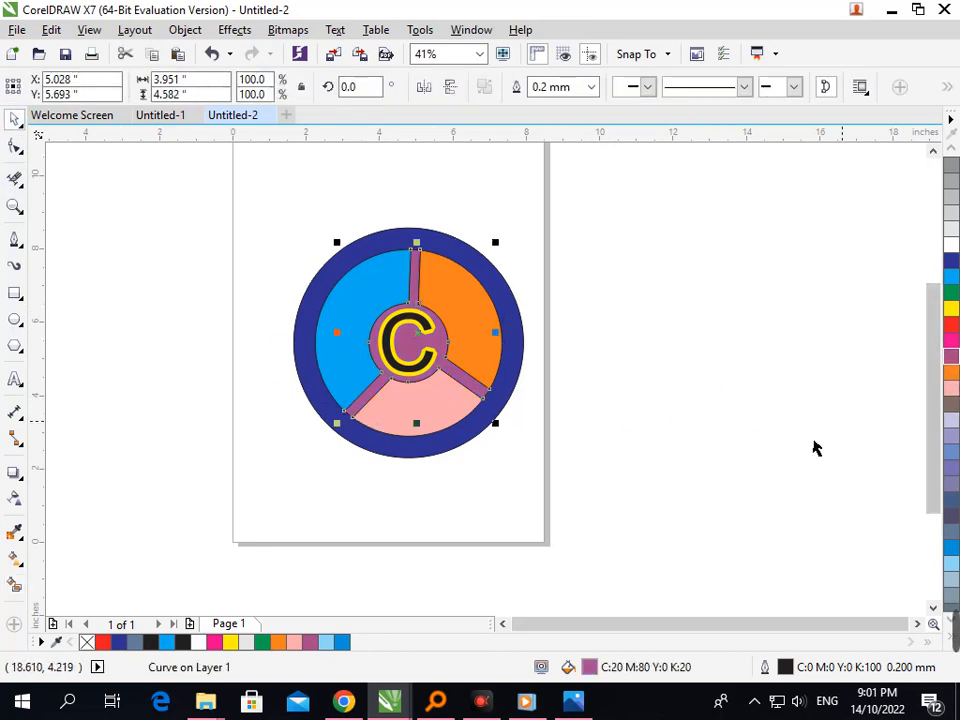
{"action": "left_click", "coordinate": [765, 472]}
{"action": "left_click", "coordinate": [480, 392]}
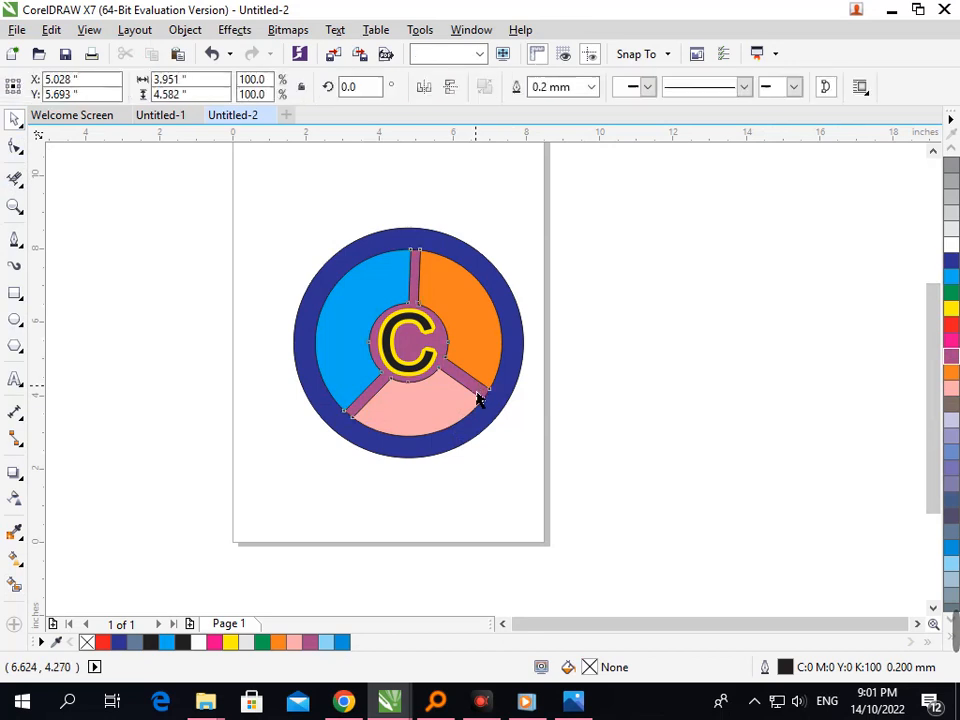
{"action": "scroll", "coordinate": [952, 480], "scroll_direction": "down", "scroll_amount": 3}
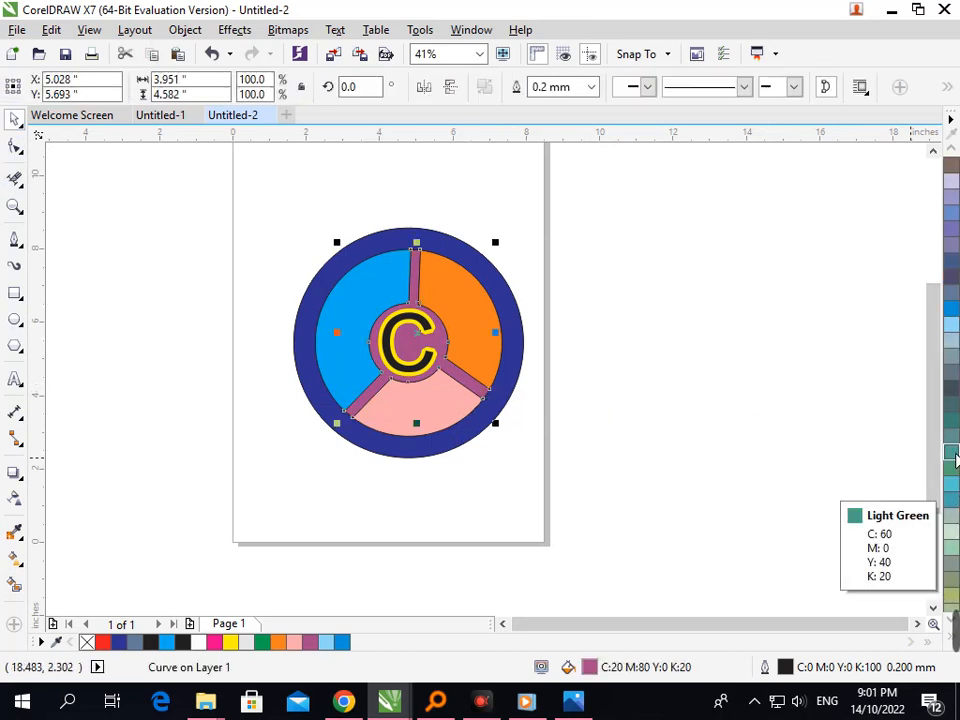
{"action": "left_click", "coordinate": [950, 458]}
{"action": "scroll", "coordinate": [948, 455], "scroll_direction": "down", "scroll_amount": 3}
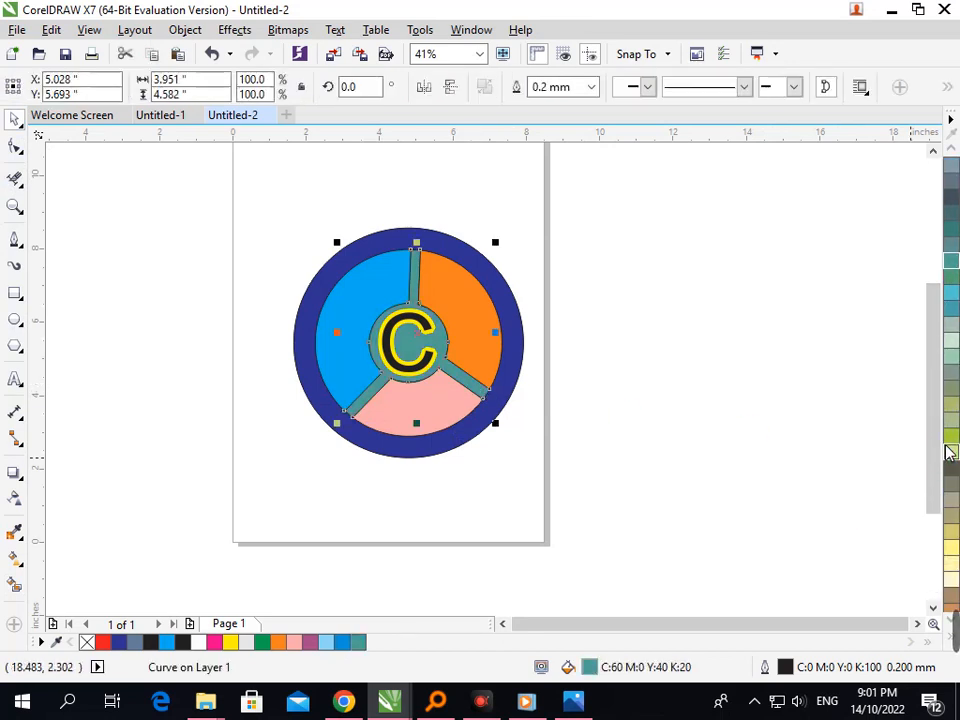
{"action": "scroll", "coordinate": [950, 452], "scroll_direction": "up", "scroll_amount": 8}
{"action": "left_click", "coordinate": [712, 459]}
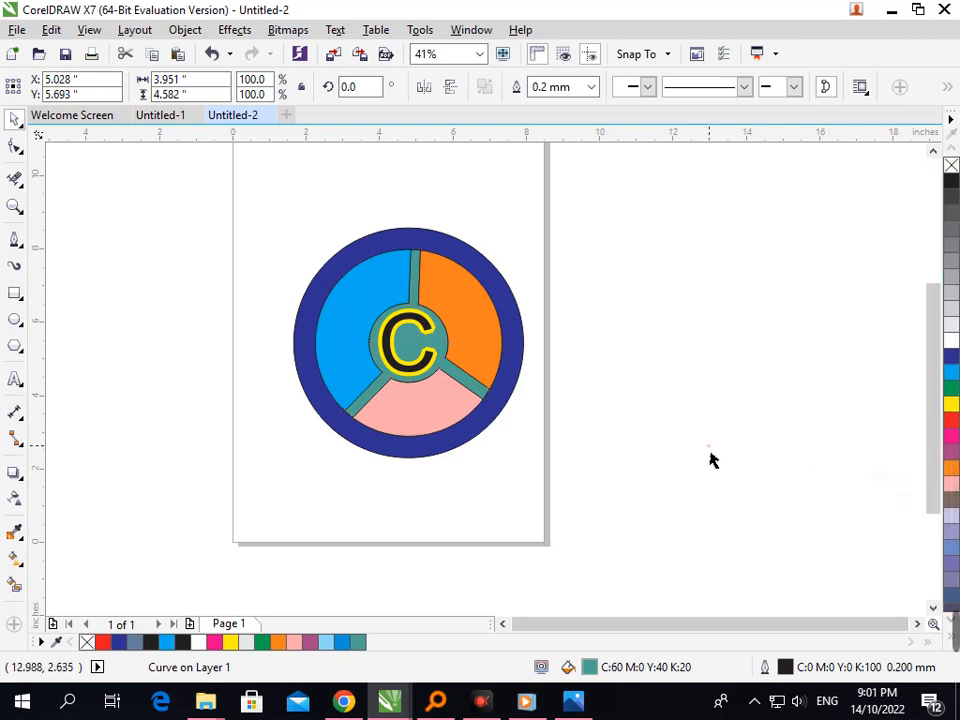
- Fill the letter C on the hub with red
{"action": "left_click", "coordinate": [412, 378]}
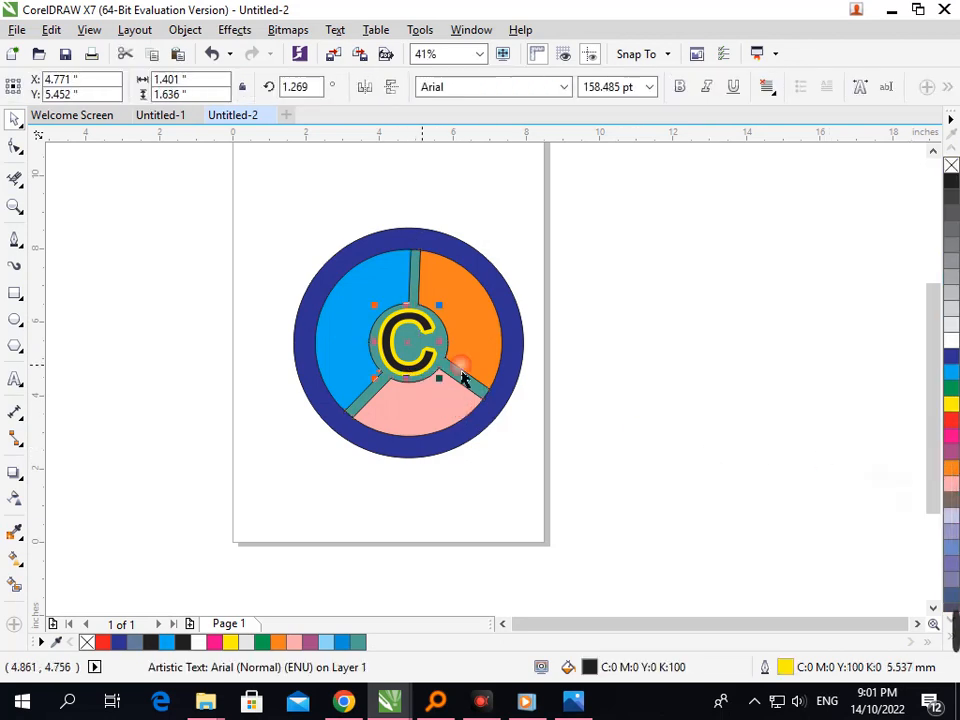
{"action": "left_click", "coordinate": [951, 421]}
{"action": "left_click", "coordinate": [810, 432]}
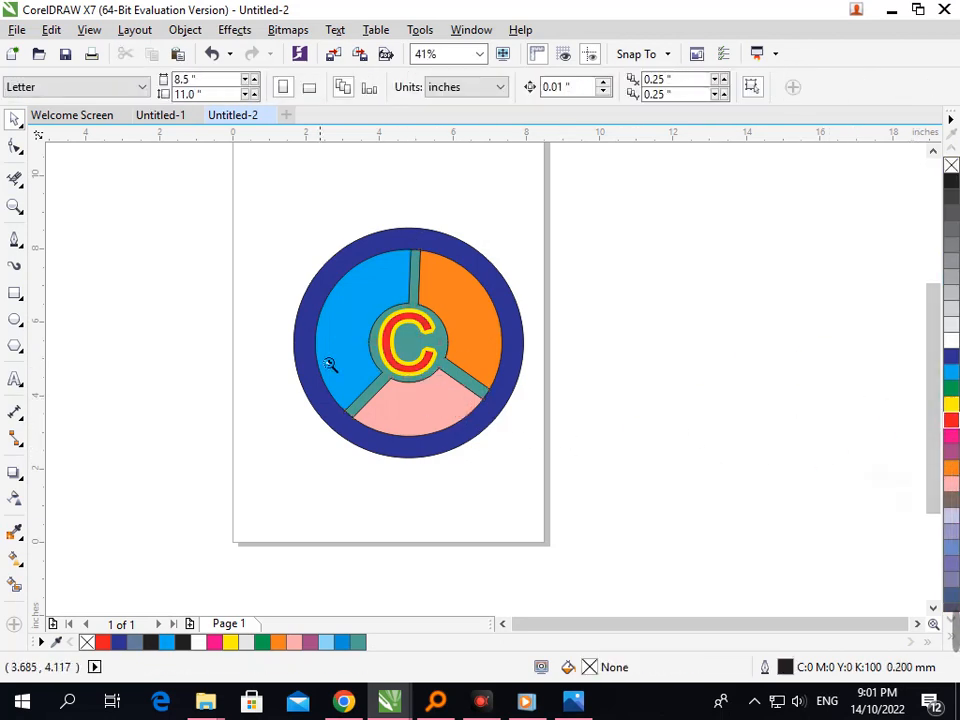
- Set the letter C's outline to green after trying orange
{"action": "scroll", "coordinate": [480, 429], "scroll_direction": "down", "scroll_amount": 2}
{"action": "left_click_drag", "start_coordinate": [411, 313], "coordinate": [606, 471]}
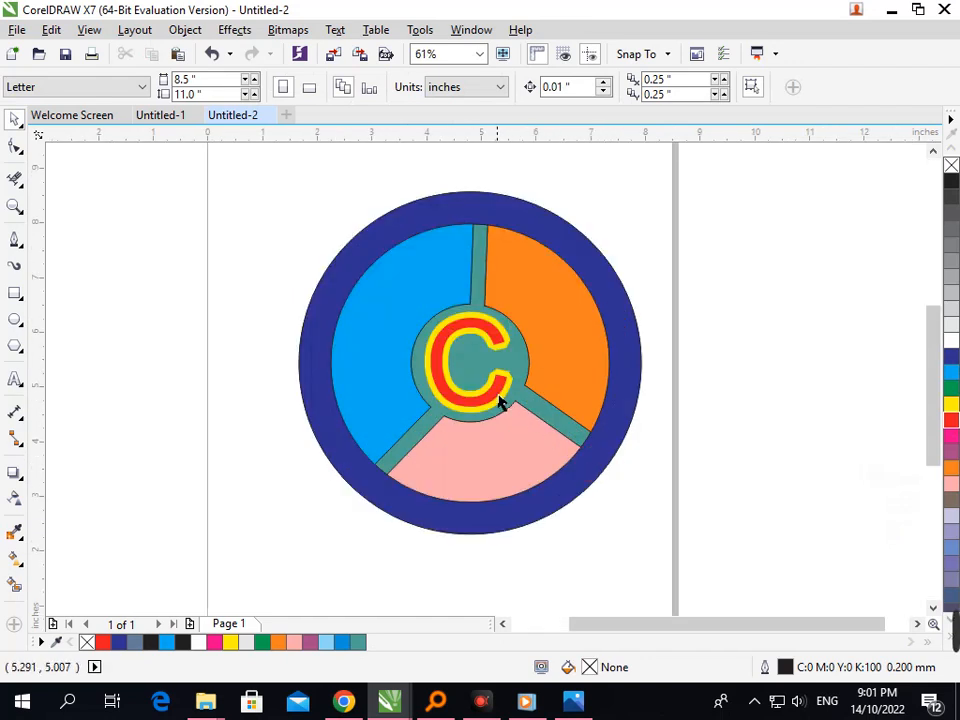
{"action": "left_click", "coordinate": [502, 402]}
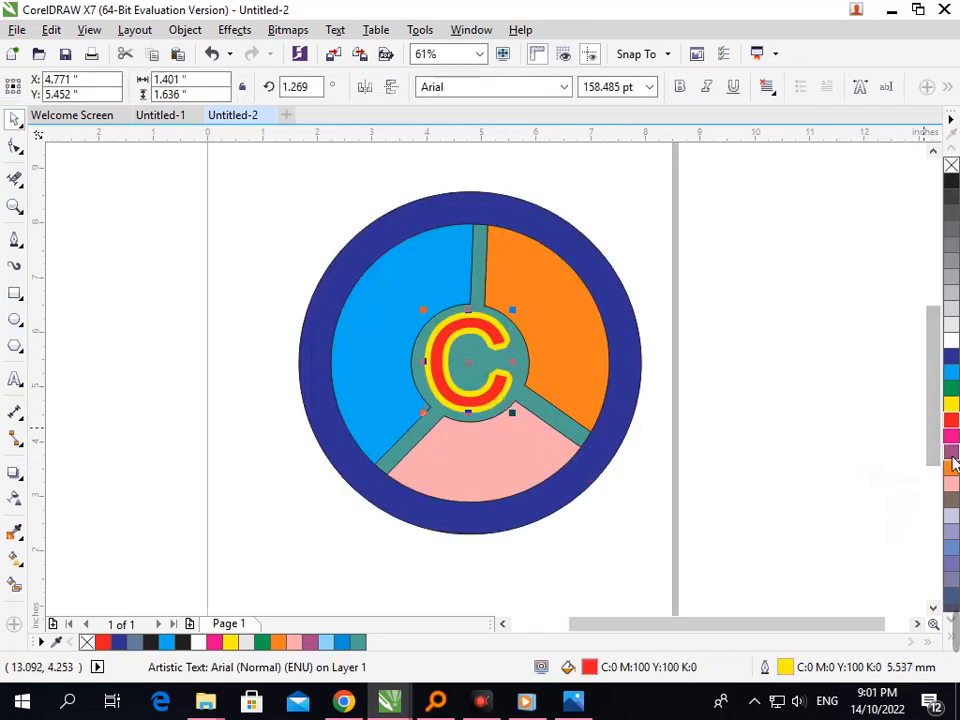
{"action": "right_click", "coordinate": [950, 470]}
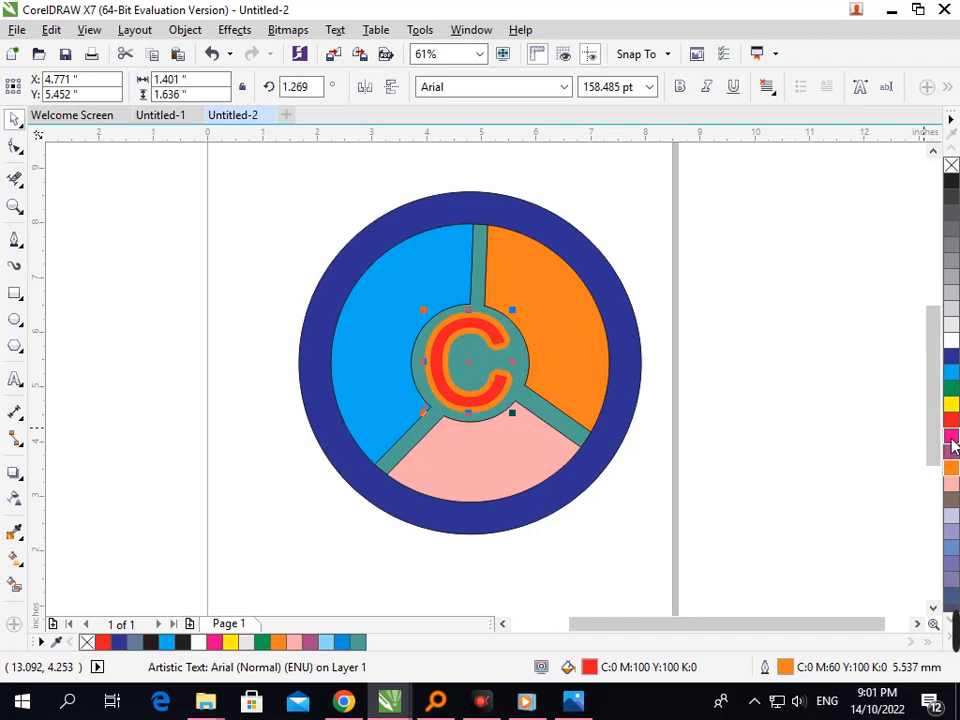
{"action": "right_click", "coordinate": [951, 391]}
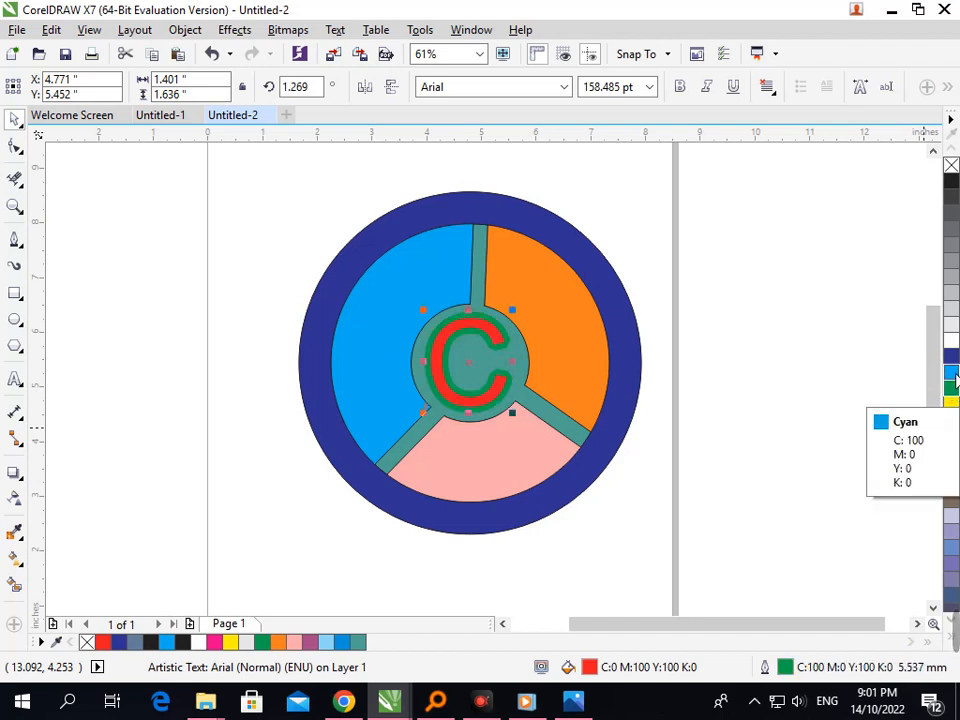
- Fill the letter C on the hub with blue (C100 M100 Y0 K0) and set its outline to white
{"action": "left_click", "coordinate": [951, 356]}
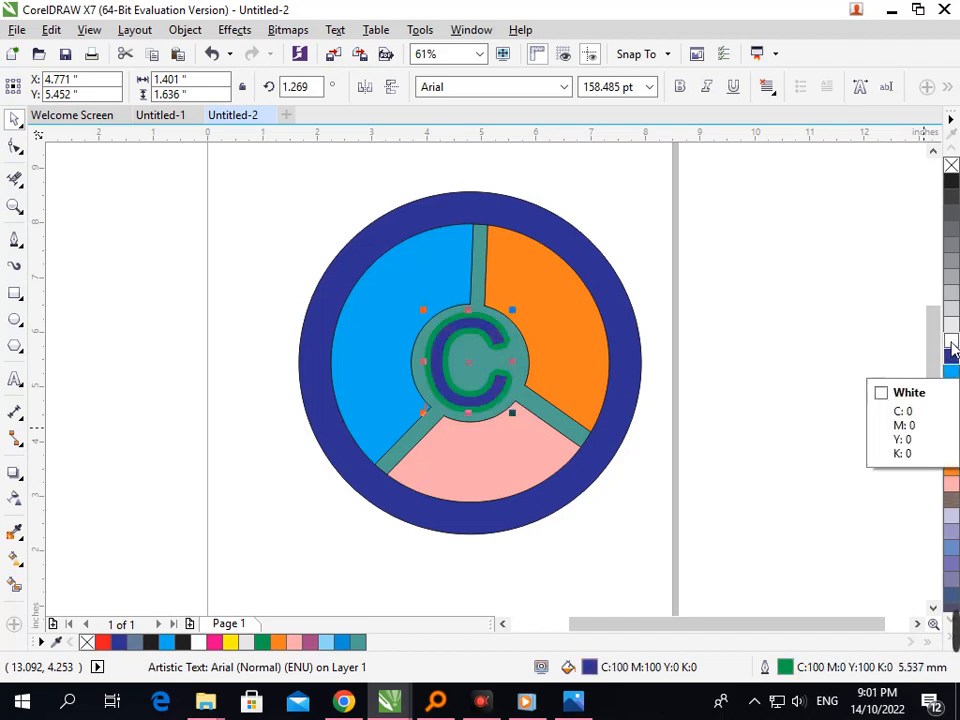
{"action": "right_click", "coordinate": [951, 341]}
{"action": "left_click", "coordinate": [808, 417]}
{"action": "left_click_drag", "start_coordinate": [551, 423], "coordinate": [662, 459]}
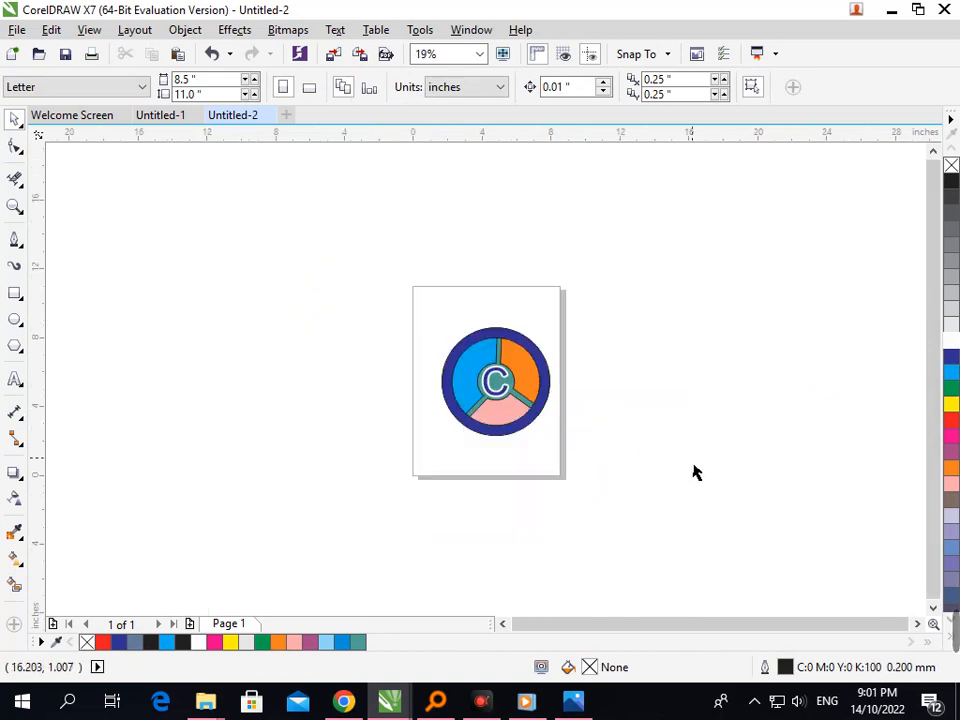
{"action": "key", "text": "F2"}
{"action": "left_click_drag", "start_coordinate": [387, 314], "coordinate": [684, 495]}
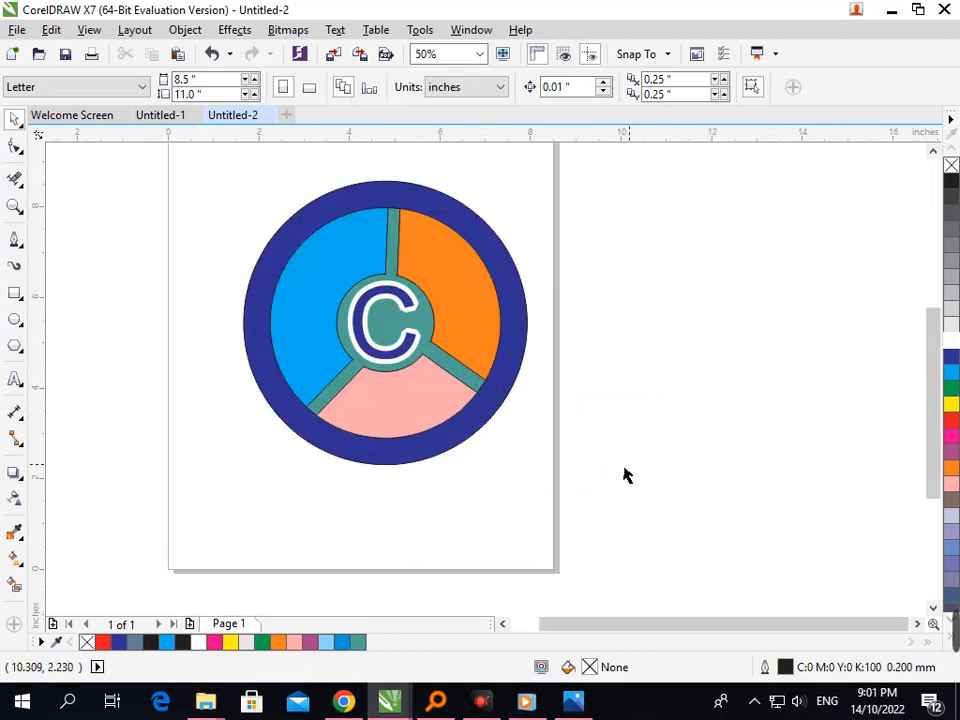
- Try blue (C100 M100 Y0 K0) and black (K100) as the fill of the hub and spokes
{"action": "left_click", "coordinate": [476, 393]}
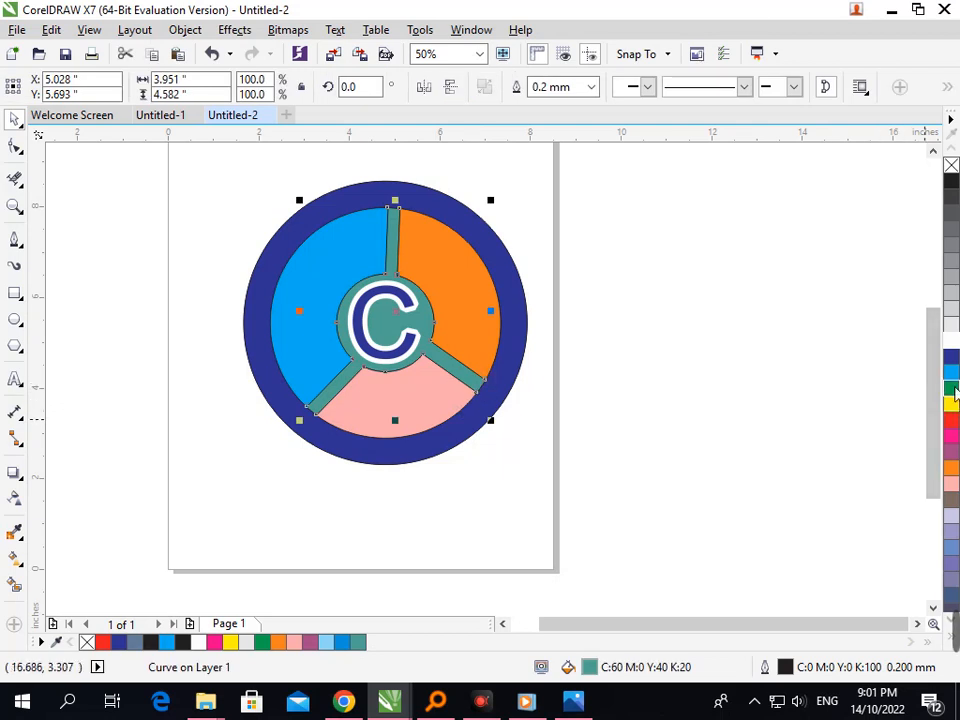
{"action": "left_click", "coordinate": [951, 356]}
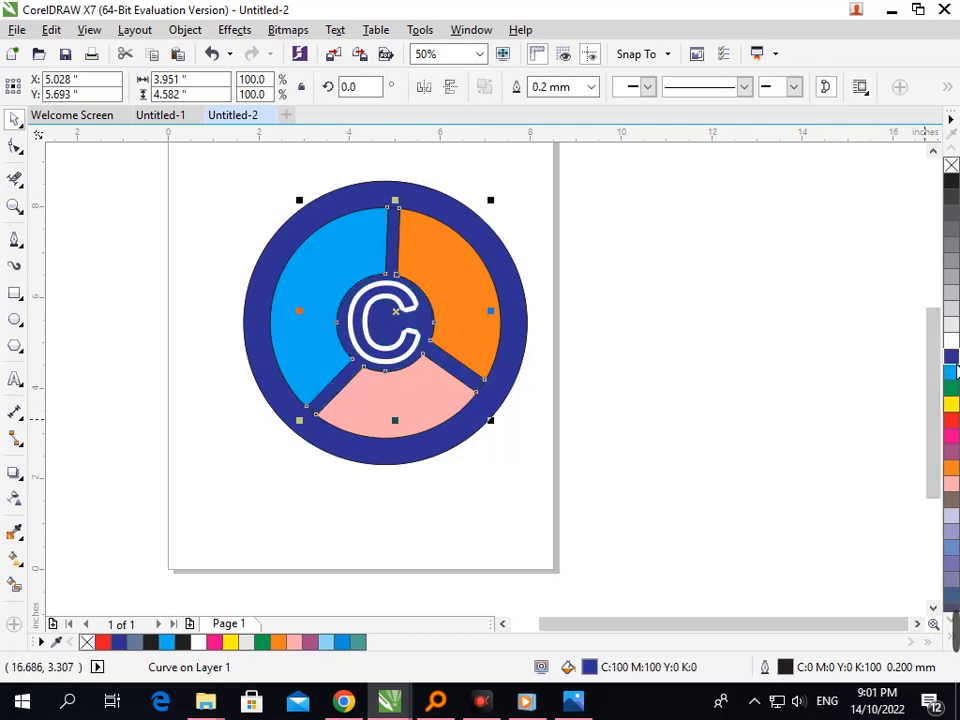
{"action": "scroll", "coordinate": [954, 365], "scroll_direction": "down", "scroll_amount": 5}
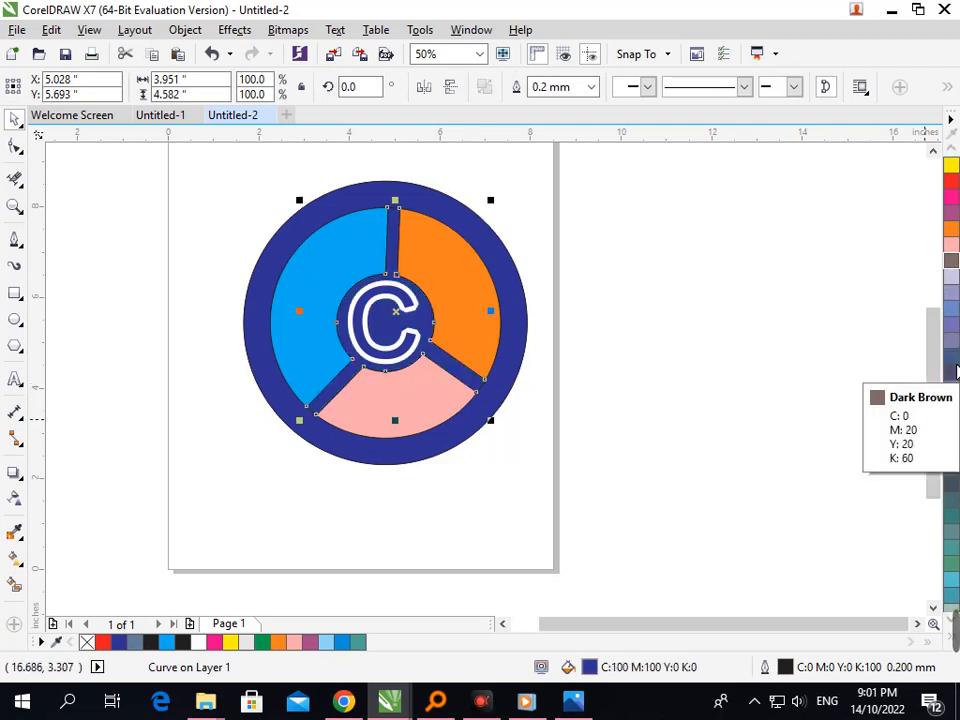
{"action": "left_click", "coordinate": [660, 409]}
{"action": "left_click", "coordinate": [463, 386]}
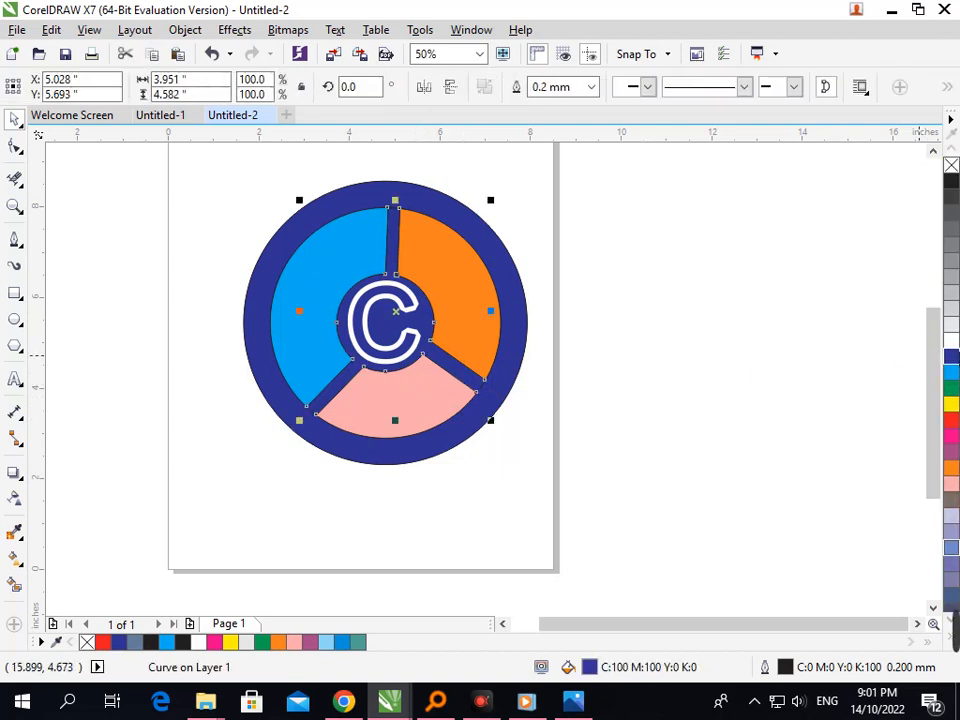
{"action": "left_click", "coordinate": [950, 188]}
{"action": "left_click", "coordinate": [497, 413]}
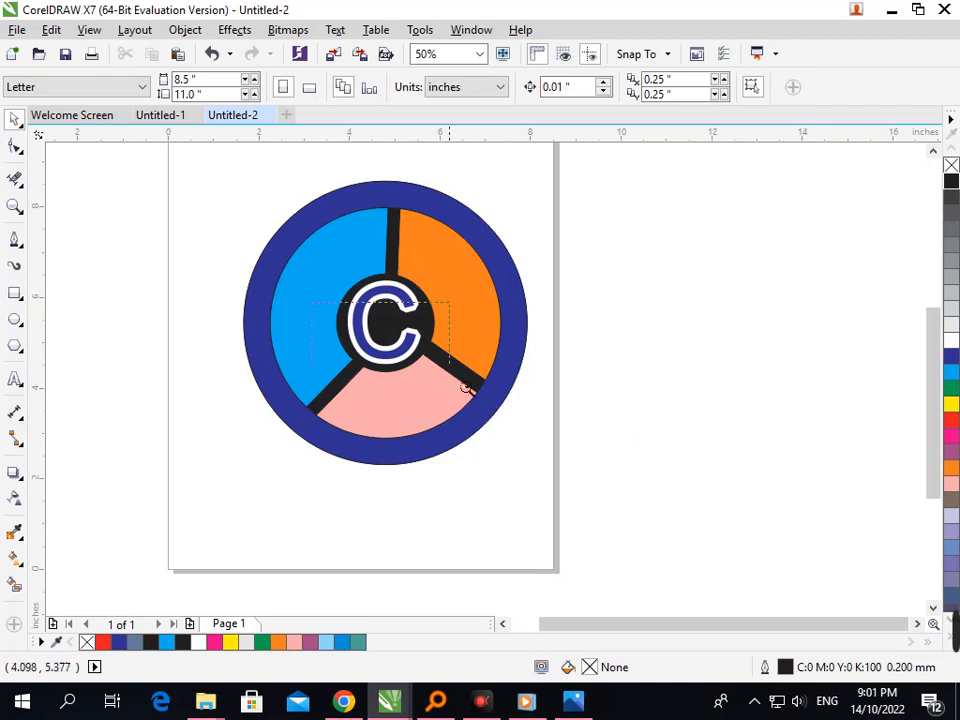
{"action": "scroll", "coordinate": [566, 400], "scroll_direction": "down", "scroll_amount": 2}
{"action": "left_click_drag", "start_coordinate": [421, 305], "coordinate": [681, 527]}
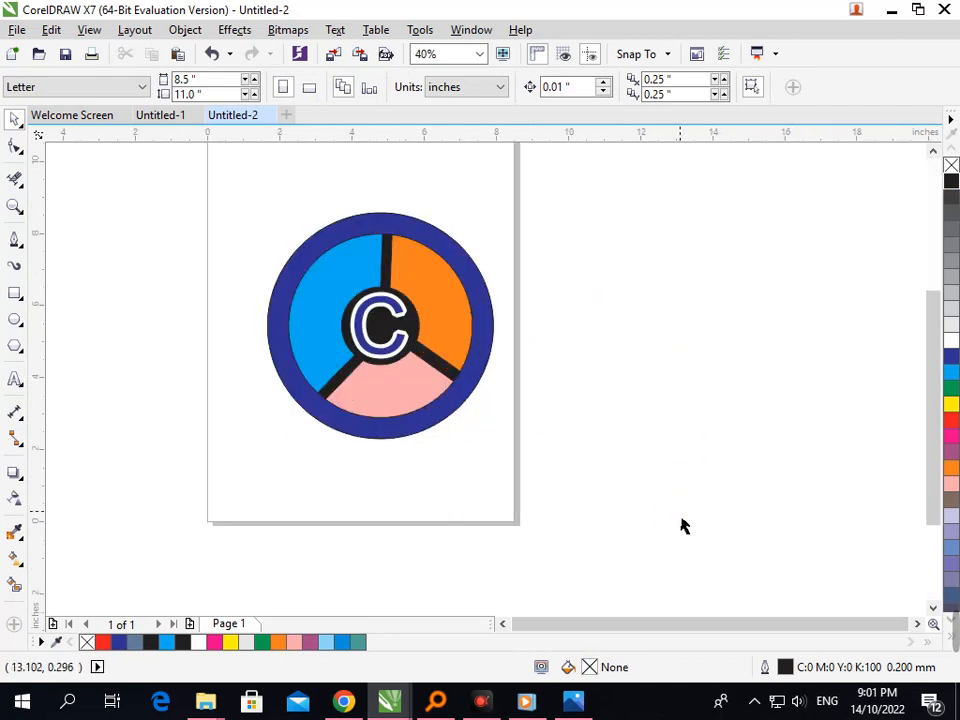
- Try orange and green as the fill of the outer rim, and undo both colour changes
{"action": "left_click", "coordinate": [476, 410]}
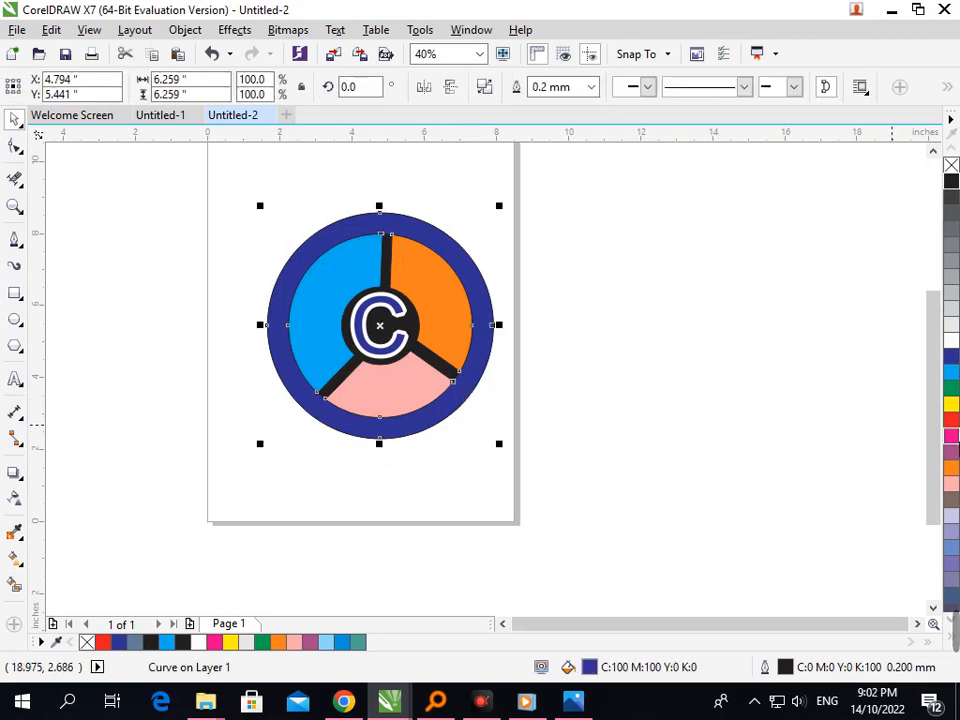
{"action": "left_click", "coordinate": [952, 470]}
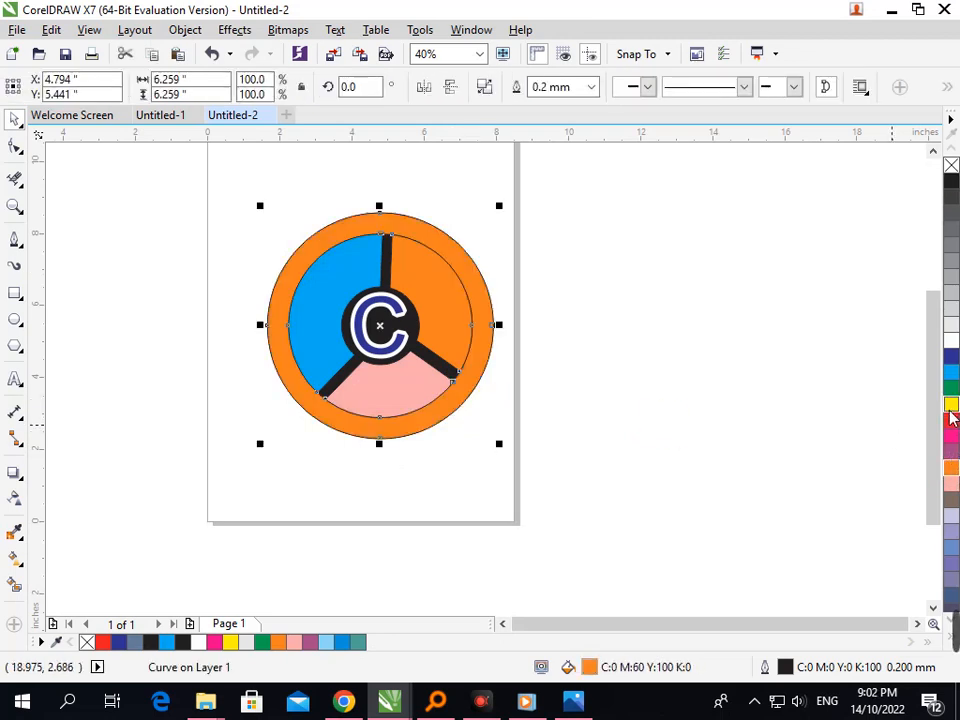
{"action": "left_click", "coordinate": [951, 390]}
{"action": "key", "text": "ctrl+z"}
{"action": "key", "text": "ctrl+z"}
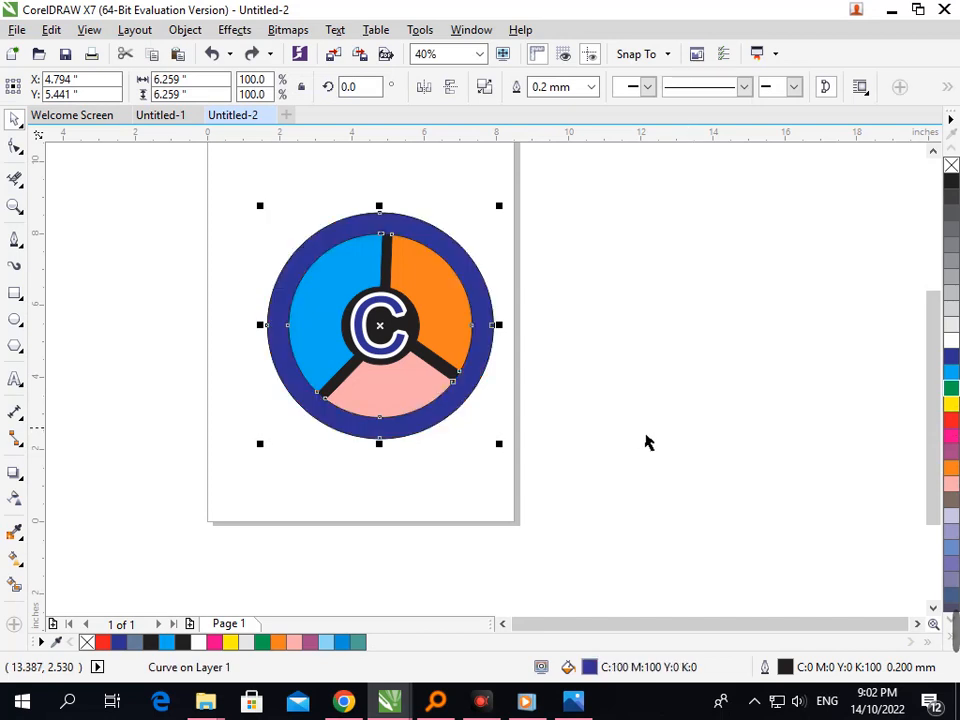
{"action": "left_click", "coordinate": [640, 440]}
{"action": "scroll", "coordinate": [394, 315], "scroll_direction": "down", "scroll_amount": 3}
{"action": "scroll", "coordinate": [558, 418], "scroll_direction": "up", "scroll_amount": 4}
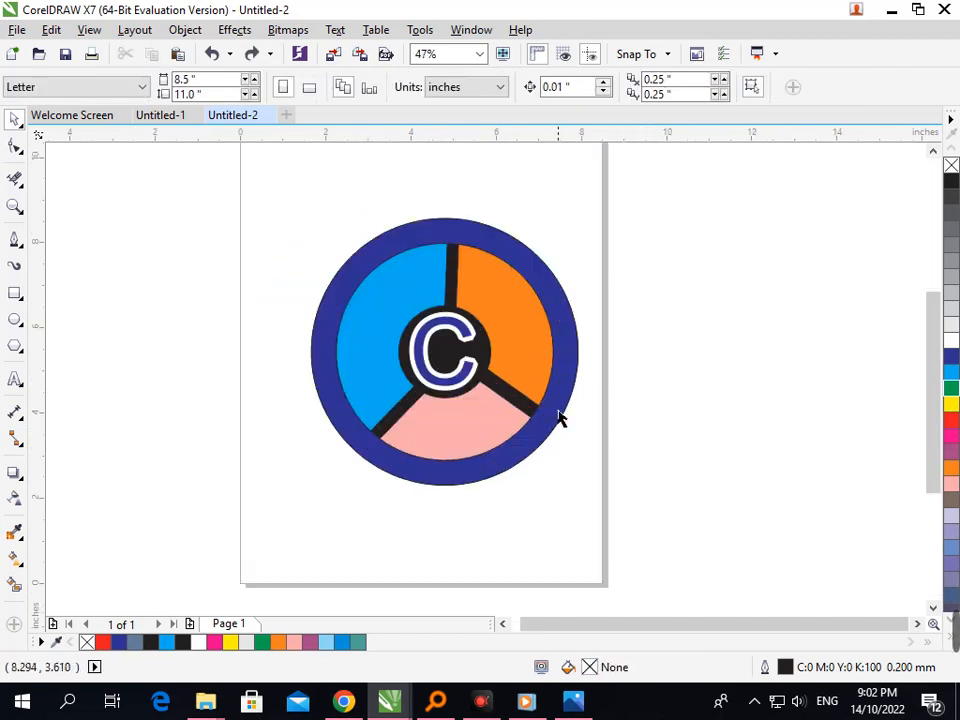
- Try yellow-green (C40 M0 Y100 K0), salmon, red and purple (C40 M100 Y0 K0) as the fill of the hub and spokes
{"action": "left_click", "coordinate": [533, 421]}
{"action": "scroll", "coordinate": [951, 431], "scroll_direction": "down", "scroll_amount": 3}
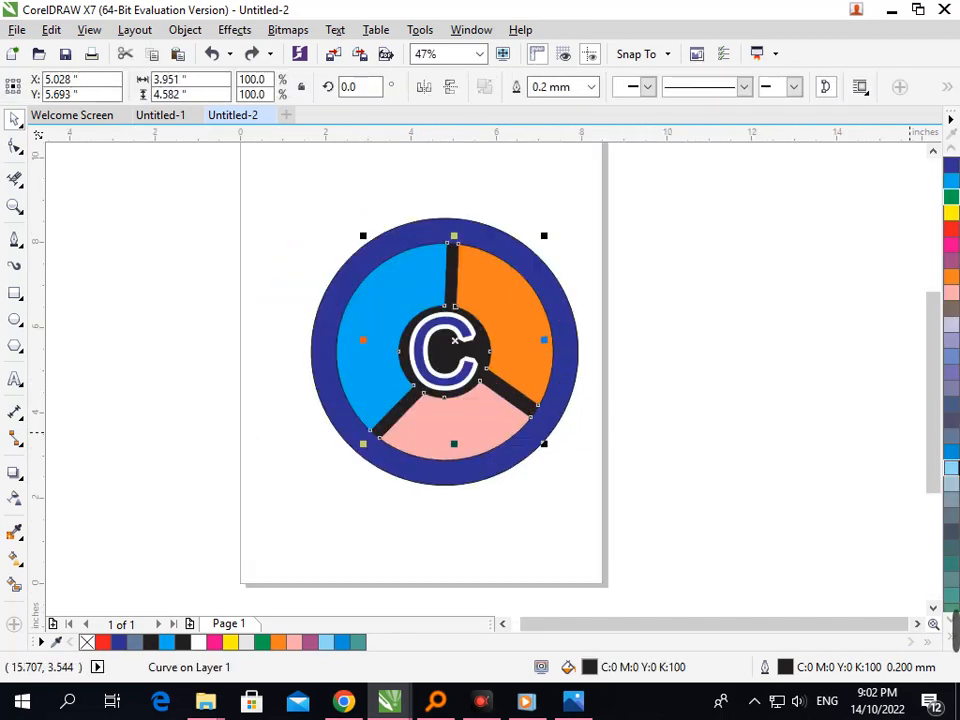
{"action": "scroll", "coordinate": [951, 420], "scroll_direction": "down", "scroll_amount": 4}
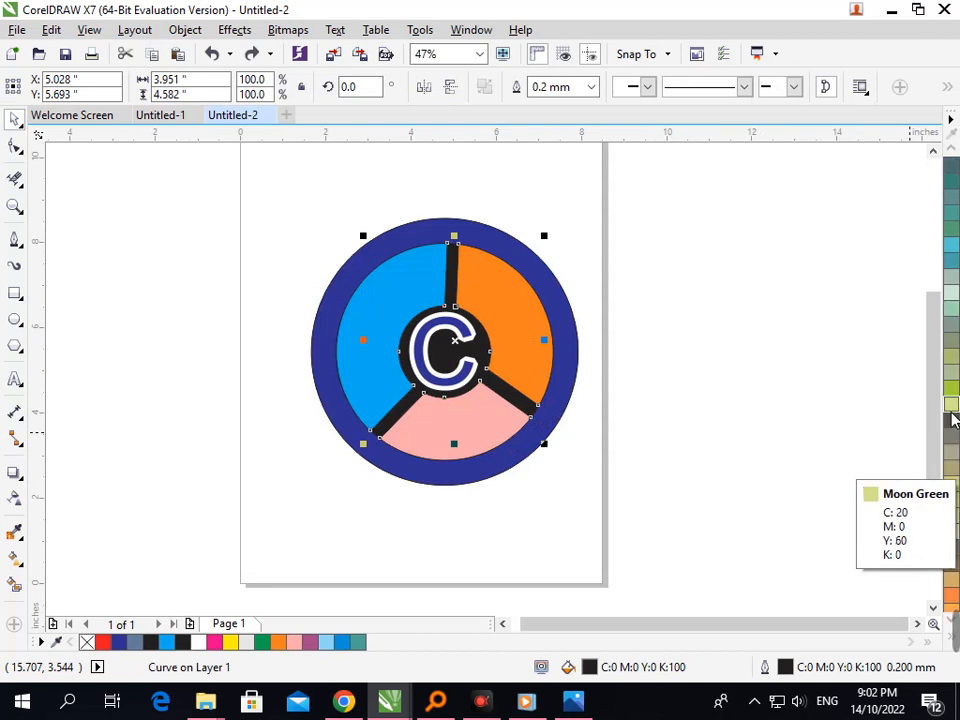
{"action": "left_click", "coordinate": [952, 396]}
{"action": "scroll", "coordinate": [952, 440], "scroll_direction": "down", "scroll_amount": 5}
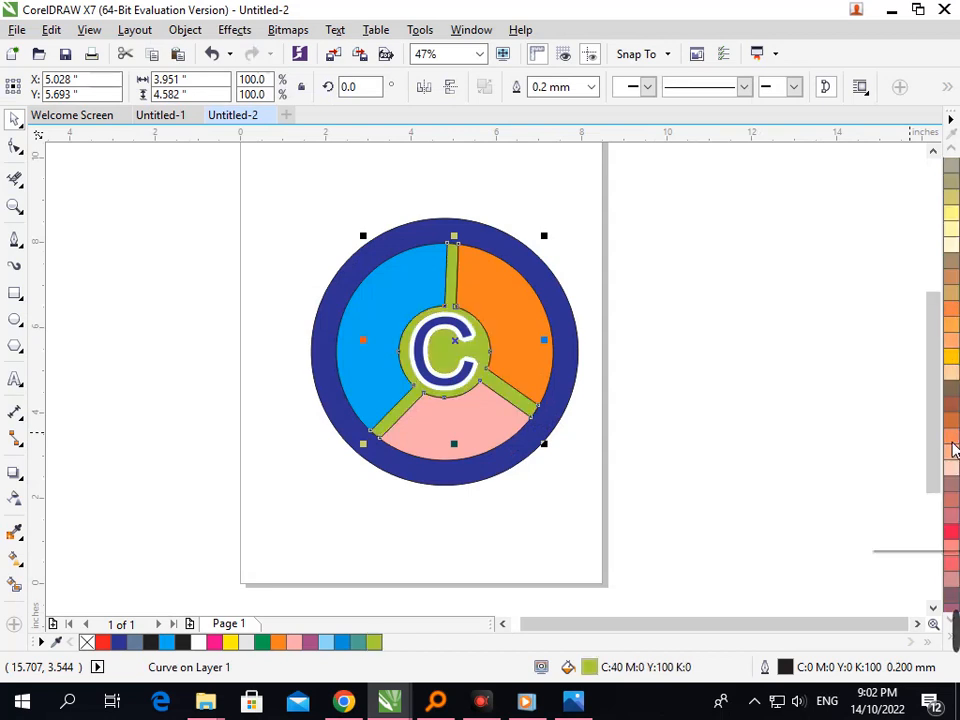
{"action": "left_click", "coordinate": [951, 369]}
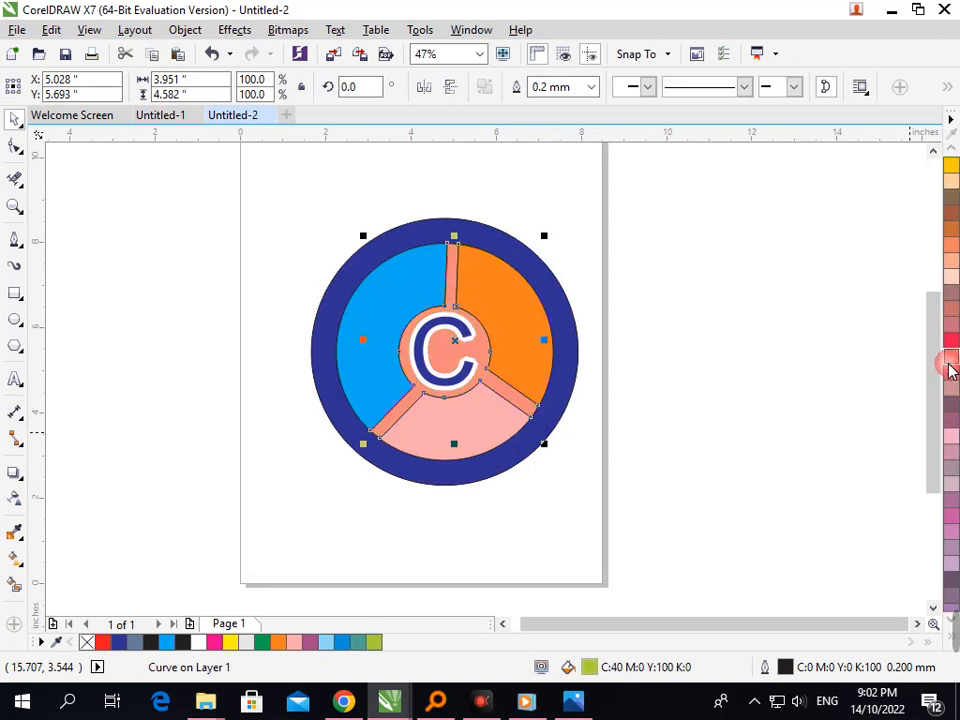
{"action": "left_click", "coordinate": [953, 340]}
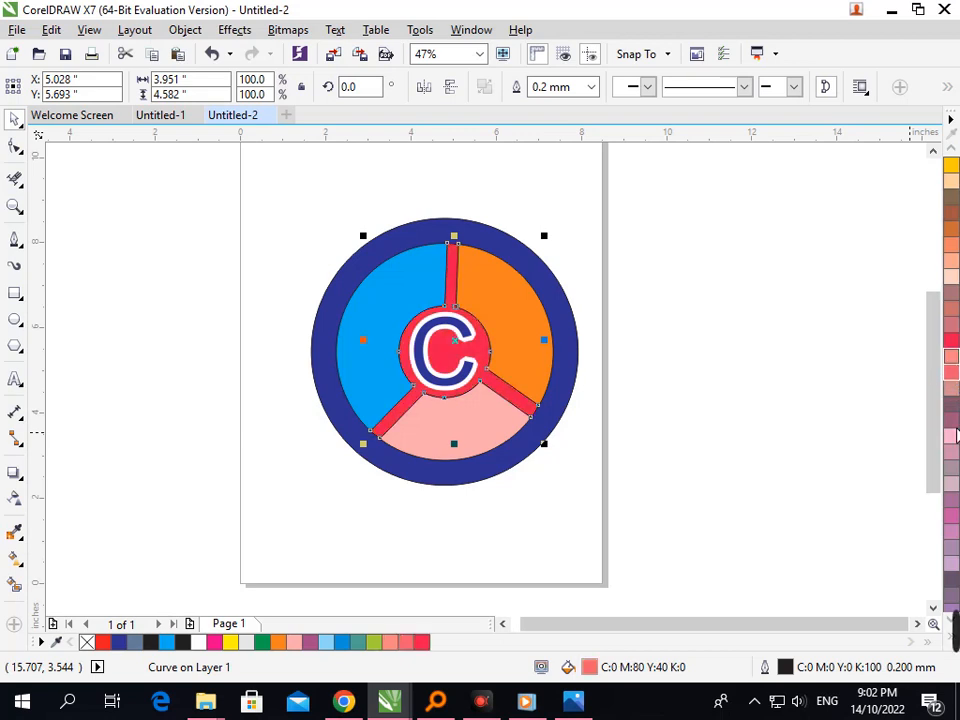
{"action": "scroll", "coordinate": [952, 345], "scroll_direction": "down", "scroll_amount": 3}
{"action": "left_click", "coordinate": [953, 517]}
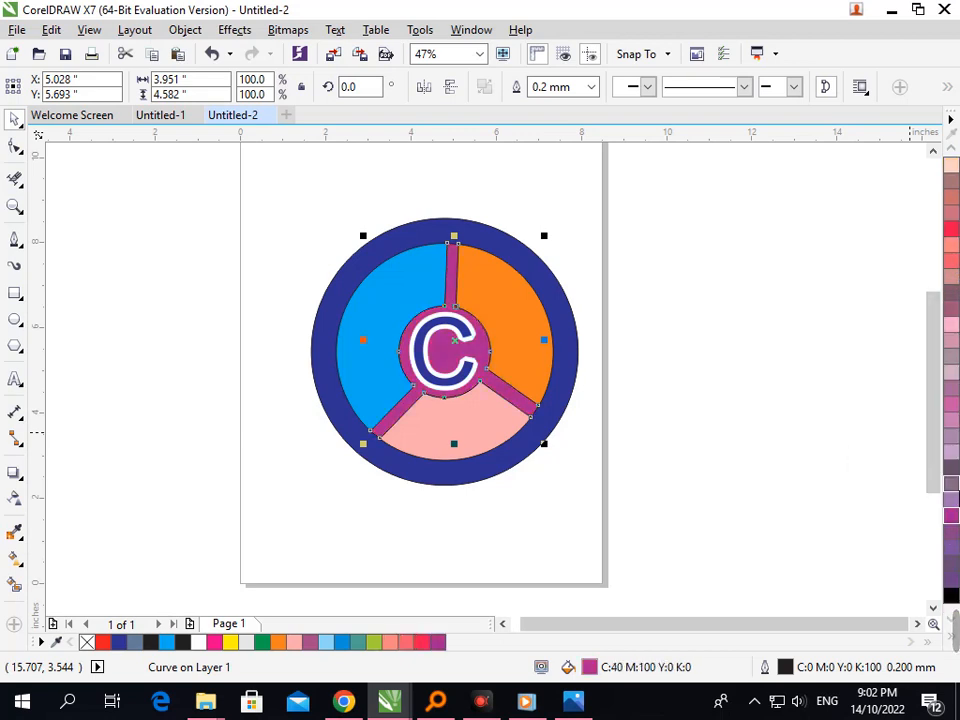
- Recolour the hub and spokes green (C100 M0 Y100 K0) after trying orange, yellow-green and turquoise (C60 M0 Y20 K0)
{"action": "scroll", "coordinate": [952, 500], "scroll_direction": "up", "scroll_amount": 5}
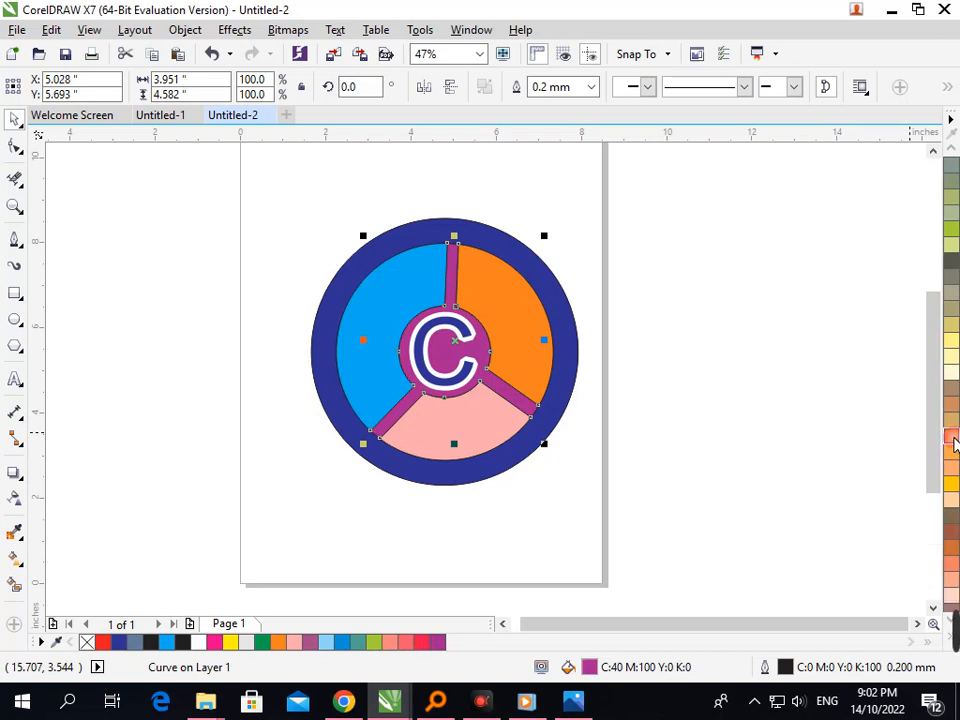
{"action": "left_click", "coordinate": [952, 438]}
{"action": "scroll", "coordinate": [953, 435], "scroll_direction": "up", "scroll_amount": 3}
{"action": "left_click", "coordinate": [951, 424]}
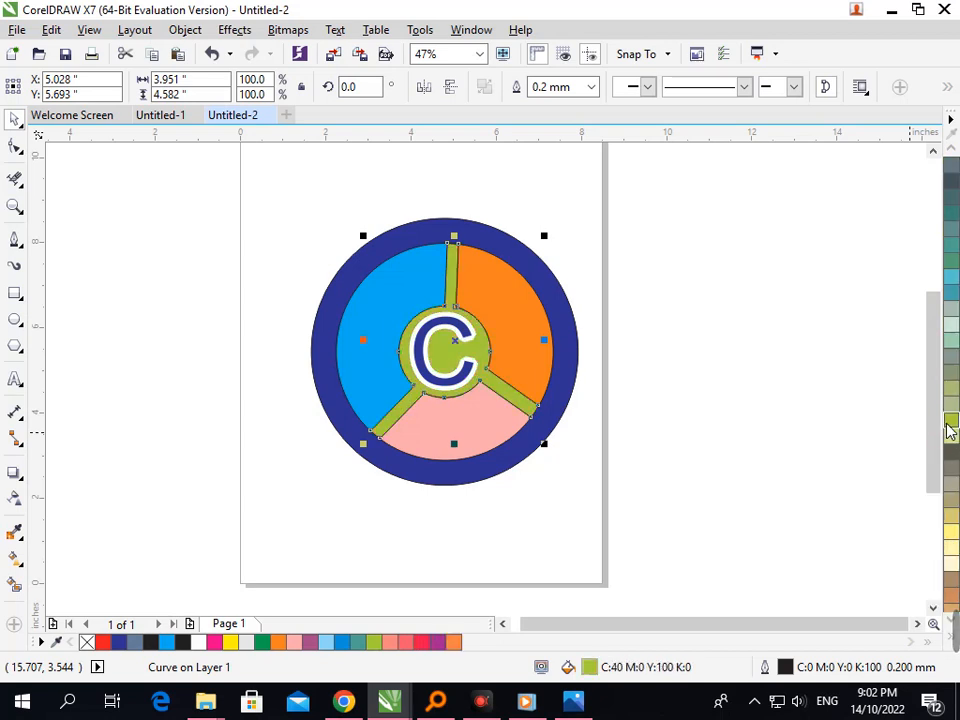
{"action": "scroll", "coordinate": [950, 424], "scroll_direction": "up", "scroll_amount": 3}
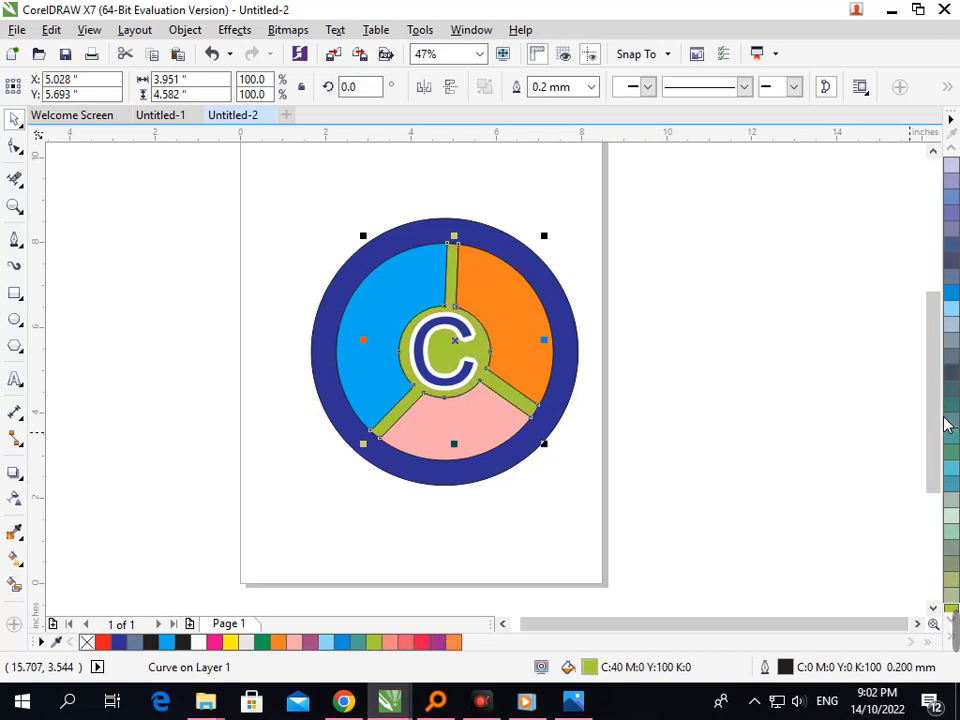
{"action": "left_click", "coordinate": [952, 476]}
{"action": "scroll", "coordinate": [952, 478], "scroll_direction": "up", "scroll_amount": 6}
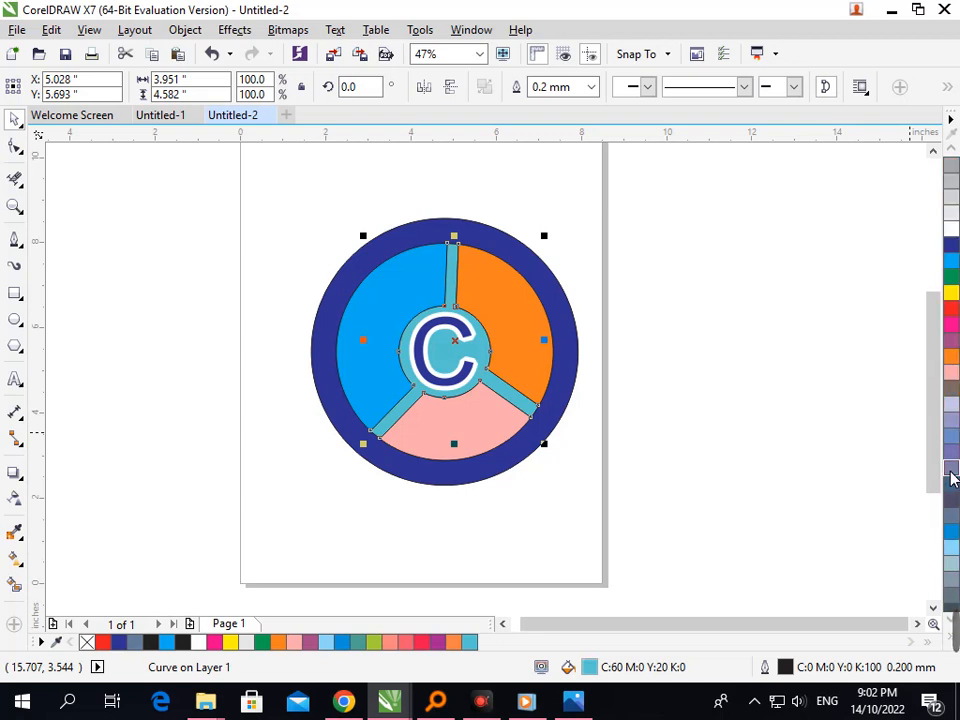
{"action": "left_click", "coordinate": [951, 276]}
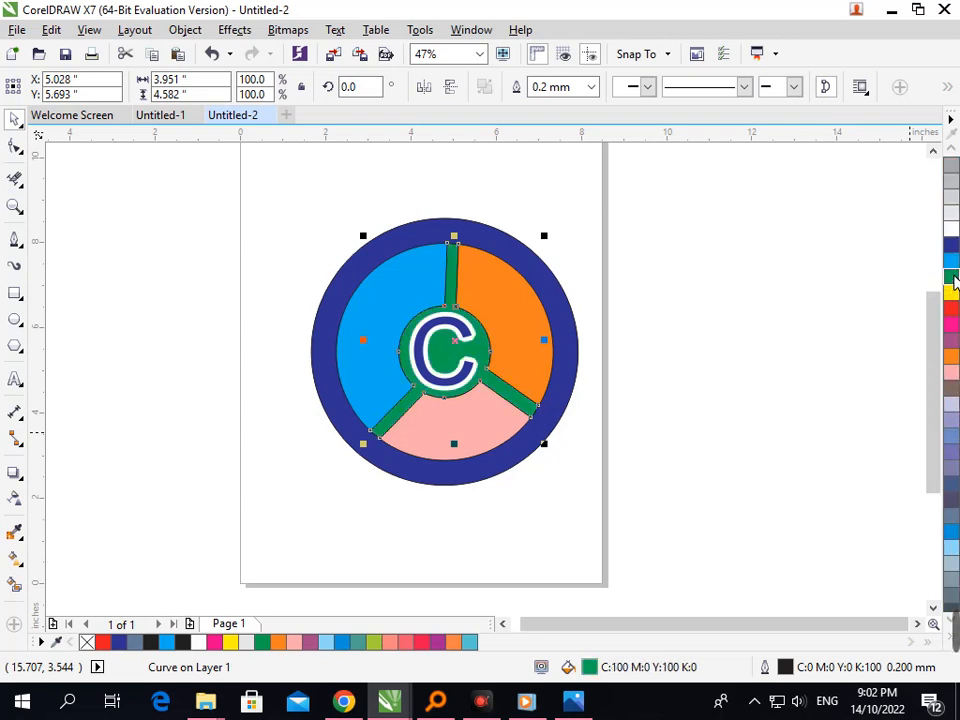
{"action": "left_click", "coordinate": [853, 441]}
- Examine the recoloured steering wheel and its letter C emblem, both close up and as a whole
{"action": "scroll", "coordinate": [530, 403], "scroll_direction": "down", "scroll_amount": 2}
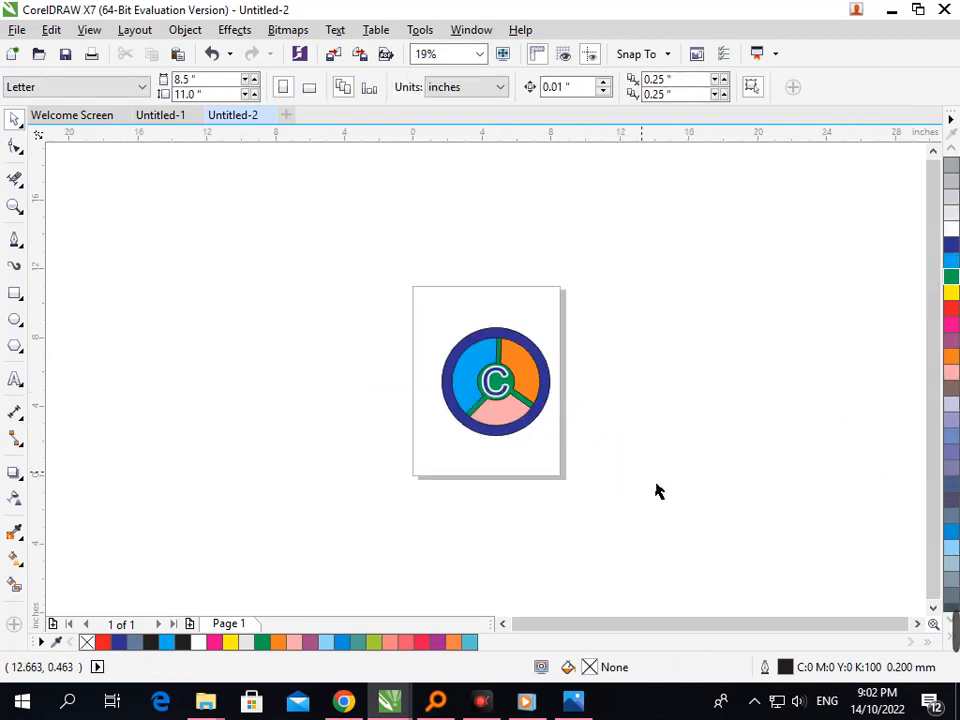
{"action": "left_click_drag", "start_coordinate": [405, 302], "coordinate": [588, 445]}
{"action": "key", "text": "F2"}
{"action": "right_click", "coordinate": [567, 429]}
{"action": "key", "text": "F2"}
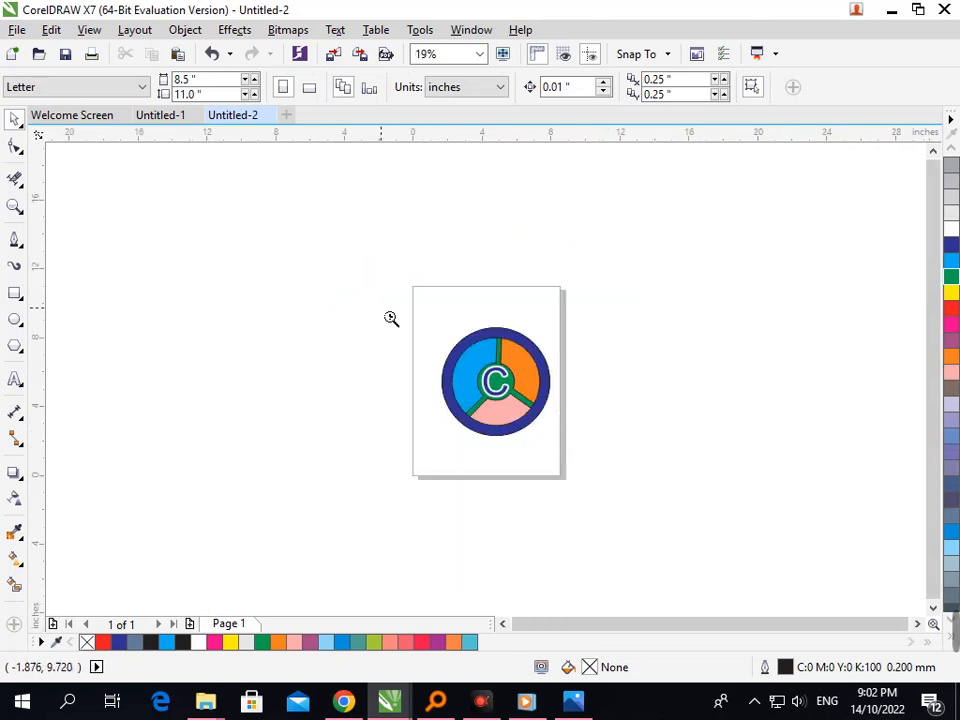
{"action": "left_click_drag", "start_coordinate": [422, 325], "coordinate": [628, 450]}
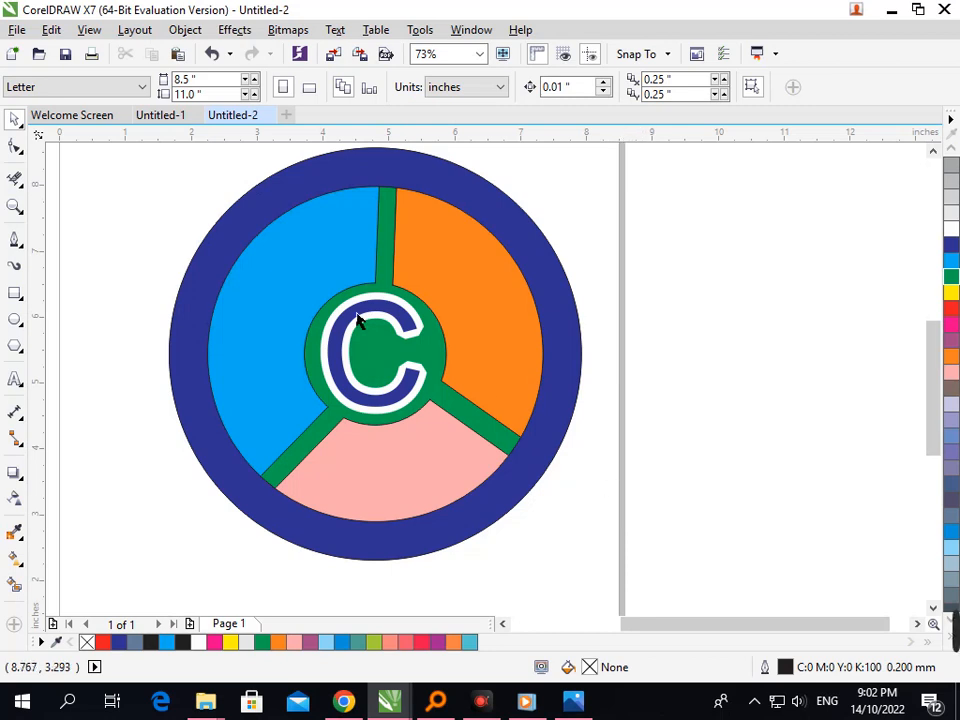
{"action": "right_click", "coordinate": [454, 410]}
{"action": "left_click_drag", "start_coordinate": [446, 291], "coordinate": [649, 512]}
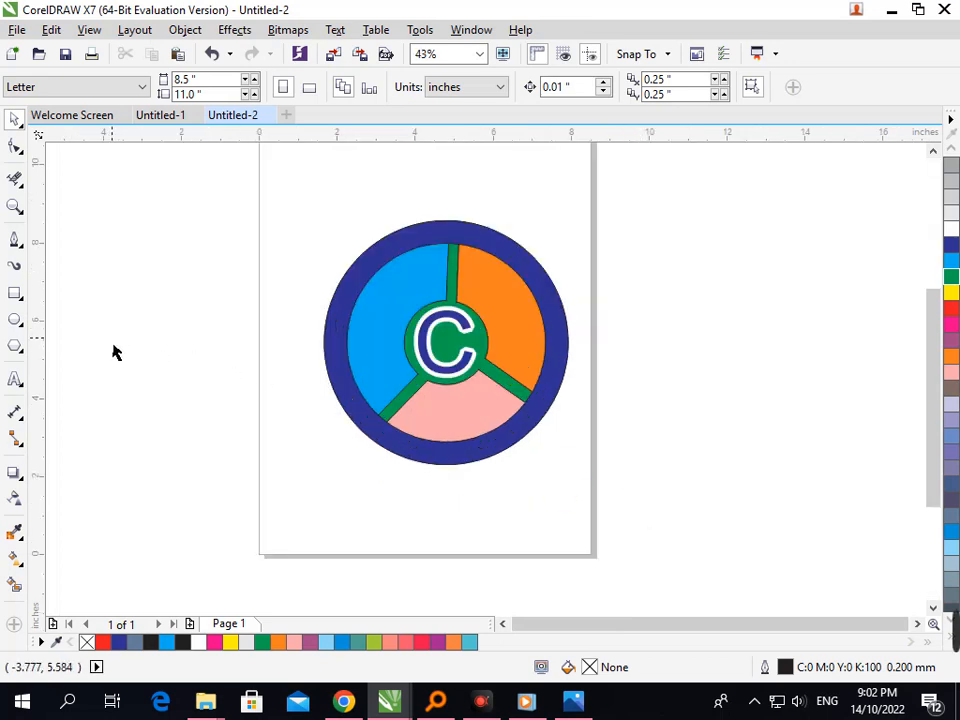
- Draw a five-pointed star about 0.47 by 0.44 inches on the left side of the rim and fill it with white
{"action": "left_click", "coordinate": [15, 344]}
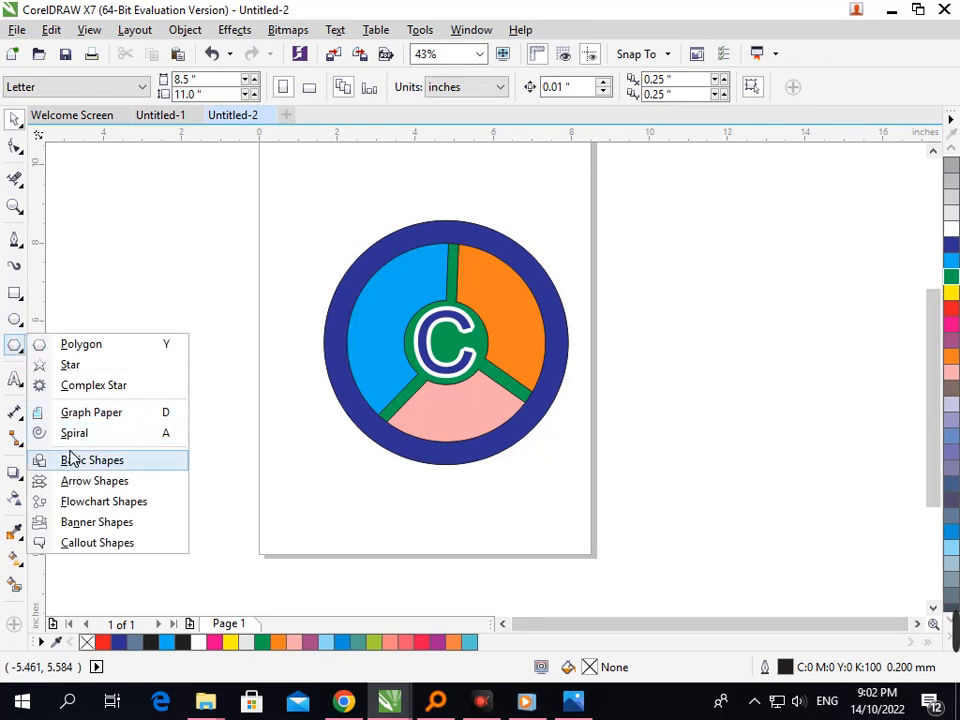
{"action": "left_click", "coordinate": [68, 365]}
{"action": "mouse_move", "coordinate": [140, 328]}
{"action": "left_mouse_down"}
{"action": "mouse_move", "coordinate": [167, 362]}
{"action": "mouse_move", "coordinate": [343, 356]}
{"action": "mouse_move", "coordinate": [338, 362]}
{"action": "mouse_move", "coordinate": [396, 375]}
{"action": "mouse_move", "coordinate": [405, 352]}
{"action": "mouse_move", "coordinate": [458, 337]}
{"action": "mouse_move", "coordinate": [440, 314]}
{"action": "mouse_move", "coordinate": [448, 313]}
{"action": "left_mouse_up"}
{"action": "left_click", "coordinate": [15, 120]}
{"action": "scroll", "coordinate": [455, 378], "scroll_direction": "up", "scroll_amount": 3}
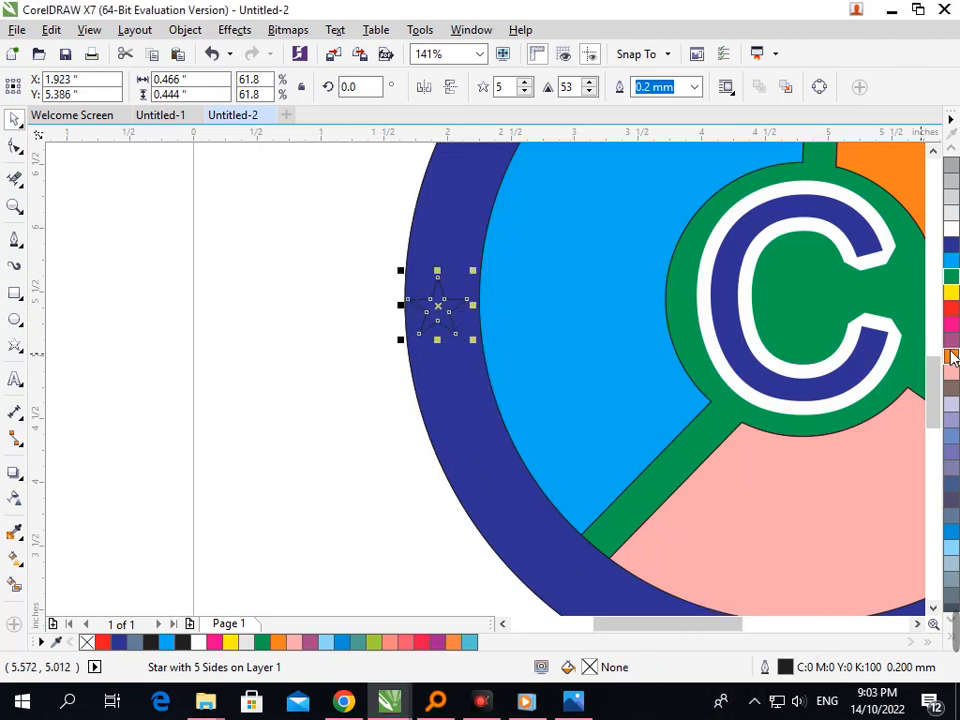
{"action": "left_click", "coordinate": [952, 229]}
{"action": "scroll", "coordinate": [335, 284], "scroll_direction": "down", "scroll_amount": 3}
{"action": "left_click", "coordinate": [456, 503]}
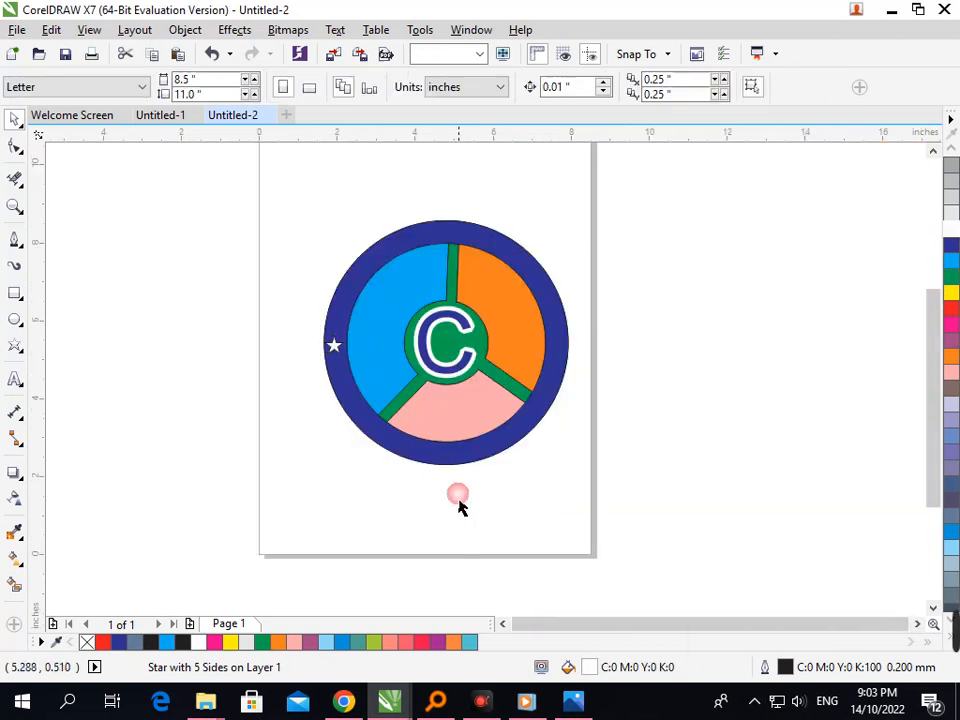
- Copy the white star to the right, bottom and top of the rim, and undo the top star's move to the upper left
{"action": "left_click_drag", "start_coordinate": [336, 354], "coordinate": [364, 300]}
{"action": "right_click", "coordinate": [452, 455]}
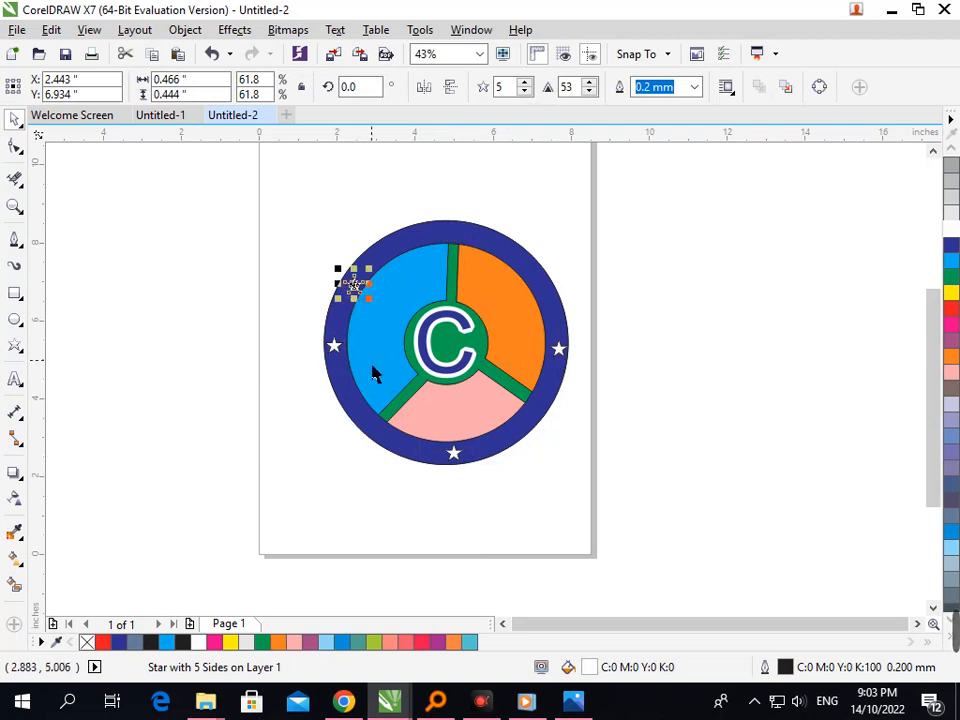
{"action": "key", "text": "ctrl+z"}
{"action": "left_click", "coordinate": [624, 513]}
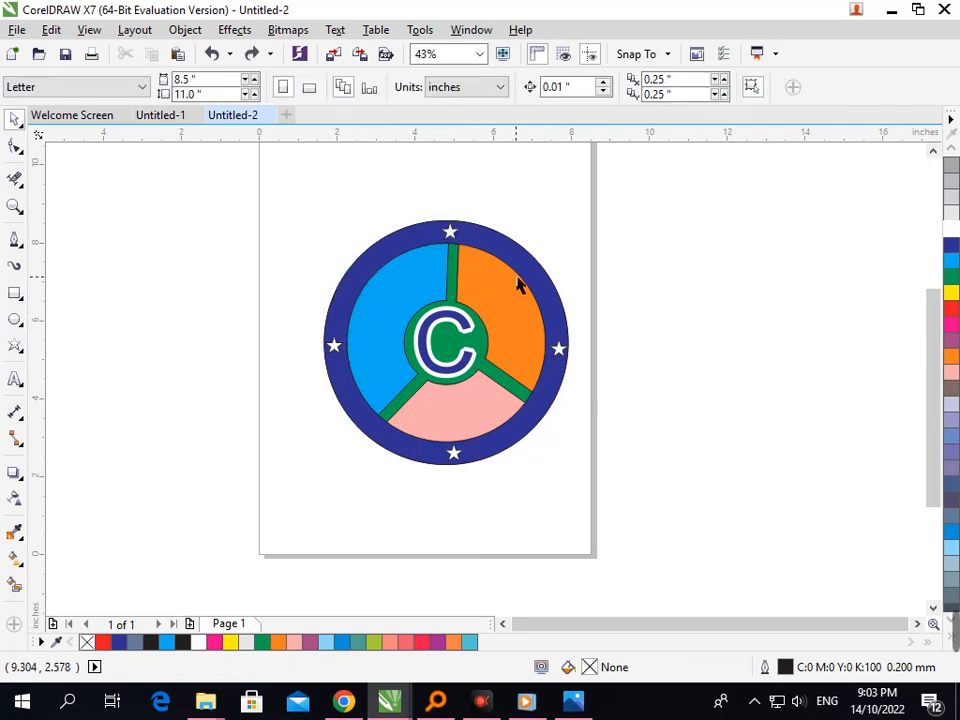
- Place a vertical guideline through the rim's top star and align the bottom star to it at X 4.903 inches
{"action": "left_click_drag", "start_coordinate": [41, 268], "coordinate": [450, 303]}
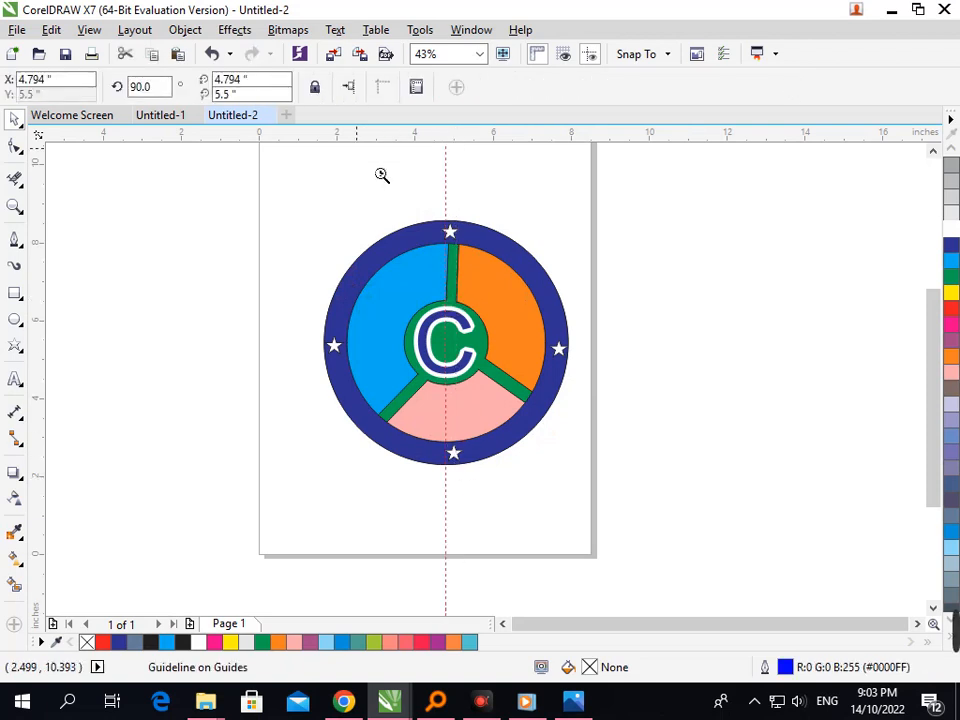
{"action": "scroll", "coordinate": [476, 278], "scroll_direction": "up", "scroll_amount": 3}
{"action": "left_click_drag", "start_coordinate": [405, 325], "coordinate": [343, 325]}
{"action": "scroll", "coordinate": [610, 472], "scroll_direction": "down", "scroll_amount": 3}
{"action": "scroll", "coordinate": [529, 504], "scroll_direction": "up", "scroll_amount": 4}
{"action": "scroll", "coordinate": [645, 452], "scroll_direction": "down", "scroll_amount": 4}
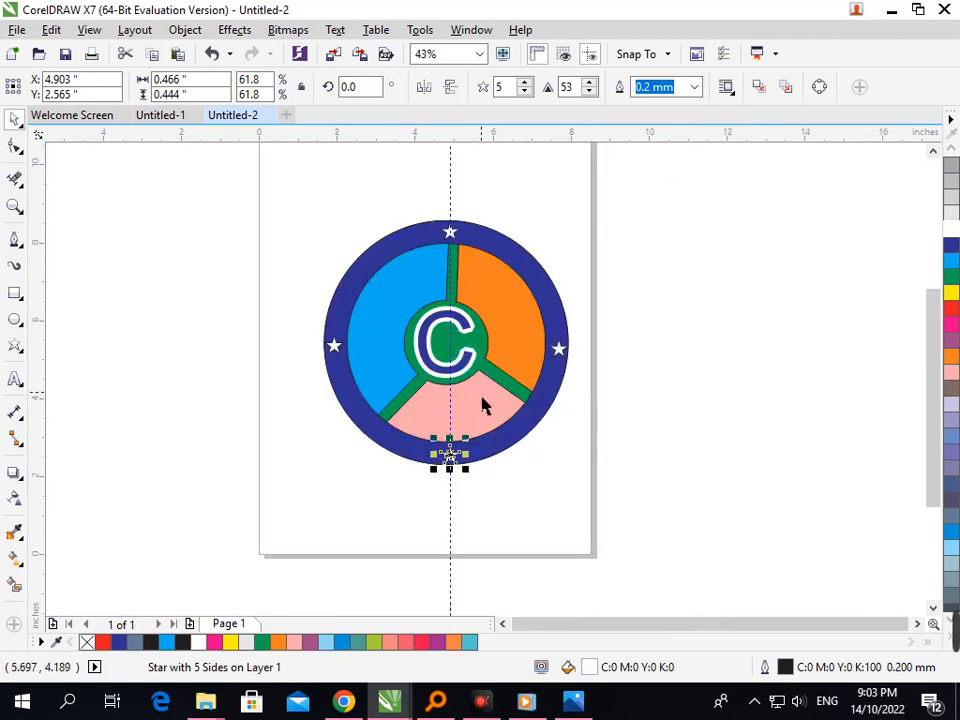
- Place a horizontal guideline across the rim's side stars and align the right star to it at X 7.675, Y 5.339 inches
{"action": "left_click_drag", "start_coordinate": [332, 133], "coordinate": [388, 347]}
{"action": "key", "text": "F2"}
{"action": "left_click_drag", "start_coordinate": [501, 308], "coordinate": [628, 409]}
{"action": "left_click_drag", "start_coordinate": [461, 346], "coordinate": [476, 354]}
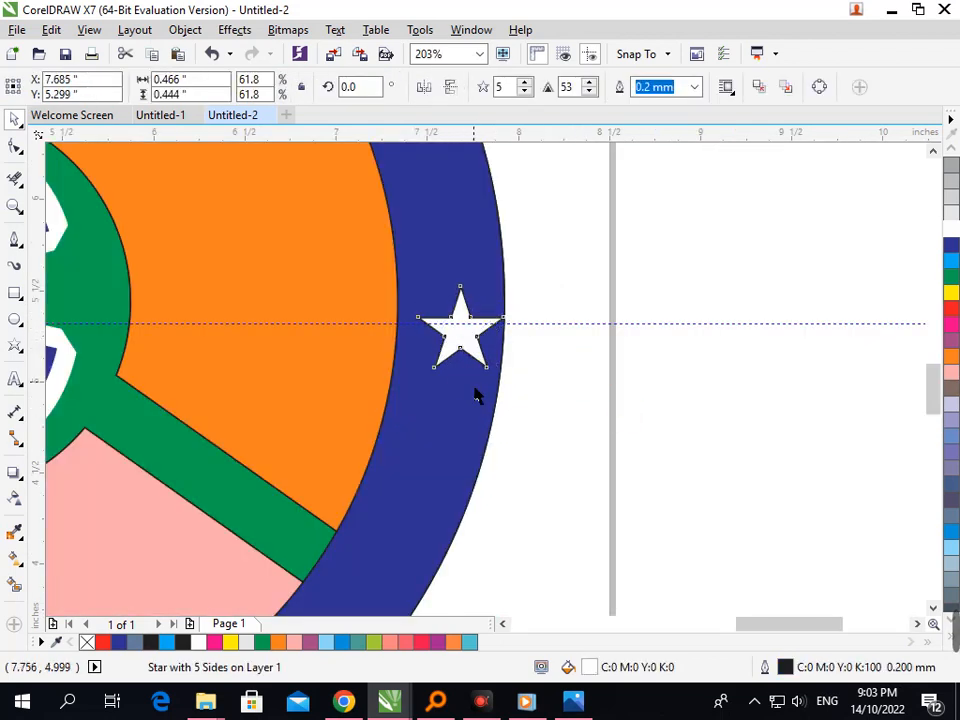
{"action": "key", "text": "Left"}
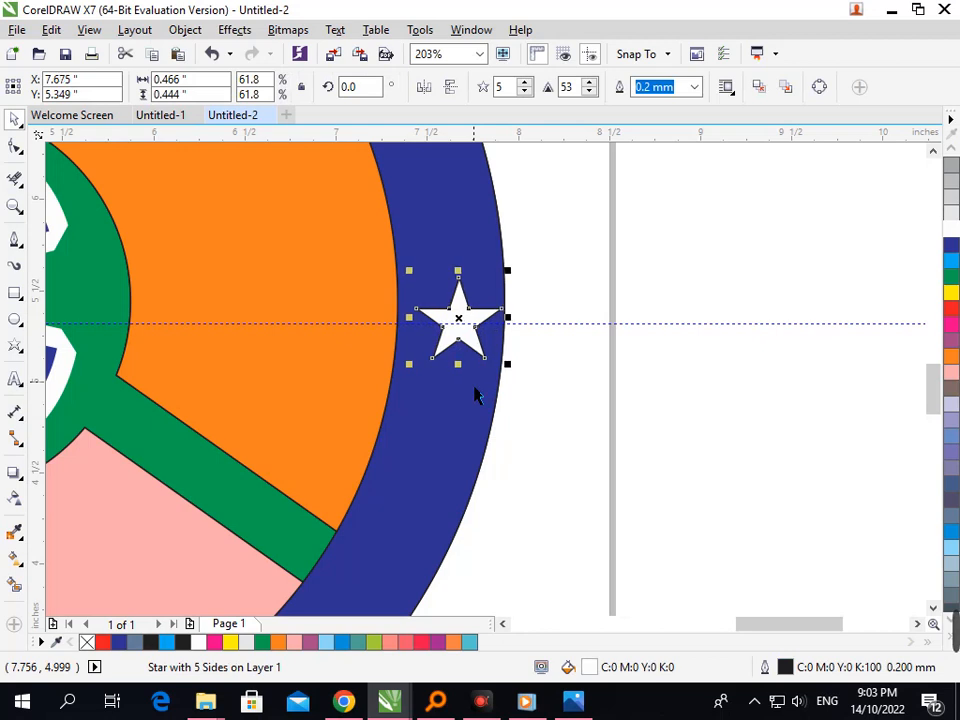
{"action": "key", "text": "Down"}
{"action": "key", "text": "F3"}
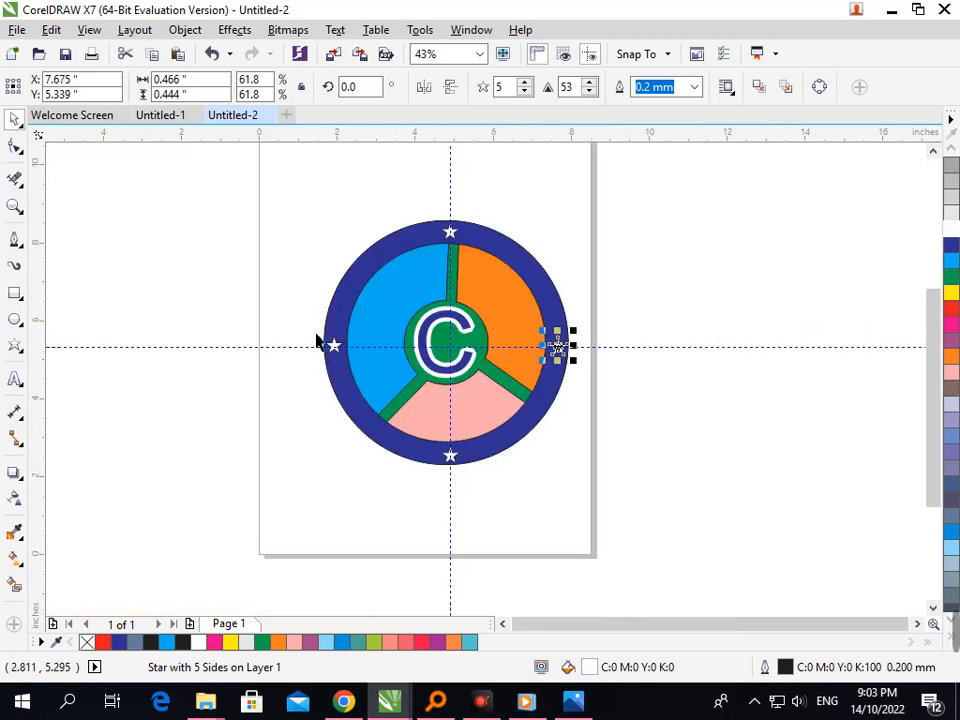
- Lower the rim's left star toward the horizontal guideline, to Y 5.366 inches
{"action": "key", "text": "F2"}
{"action": "left_click_drag", "start_coordinate": [271, 326], "coordinate": [410, 400]}
{"action": "left_click", "coordinate": [437, 292]}
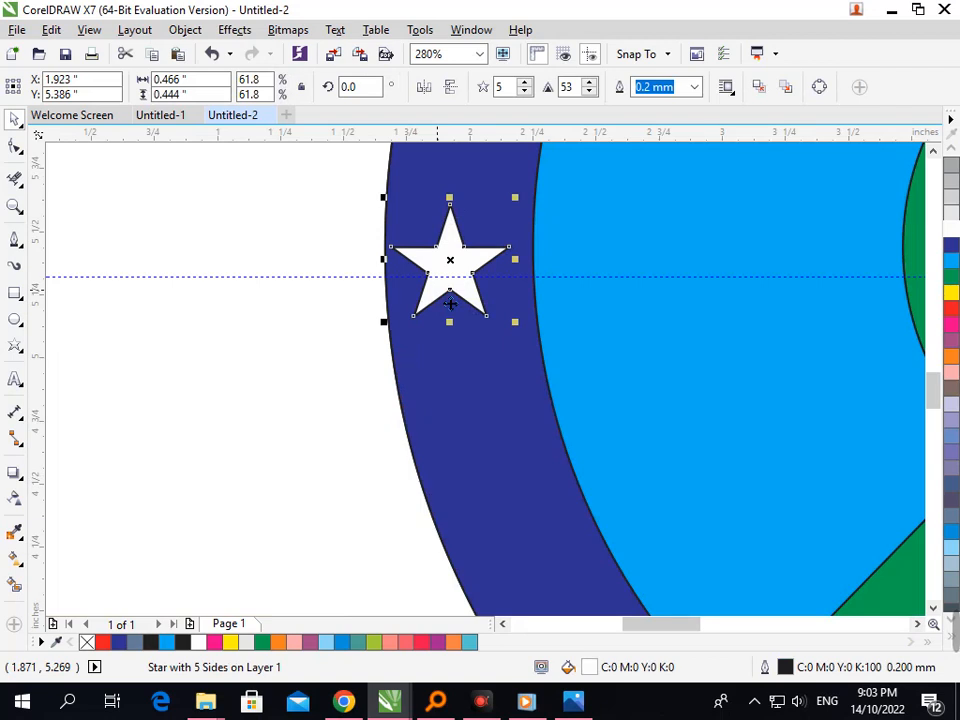
{"action": "key", "text": "Down"}
{"action": "key", "text": "Down"}
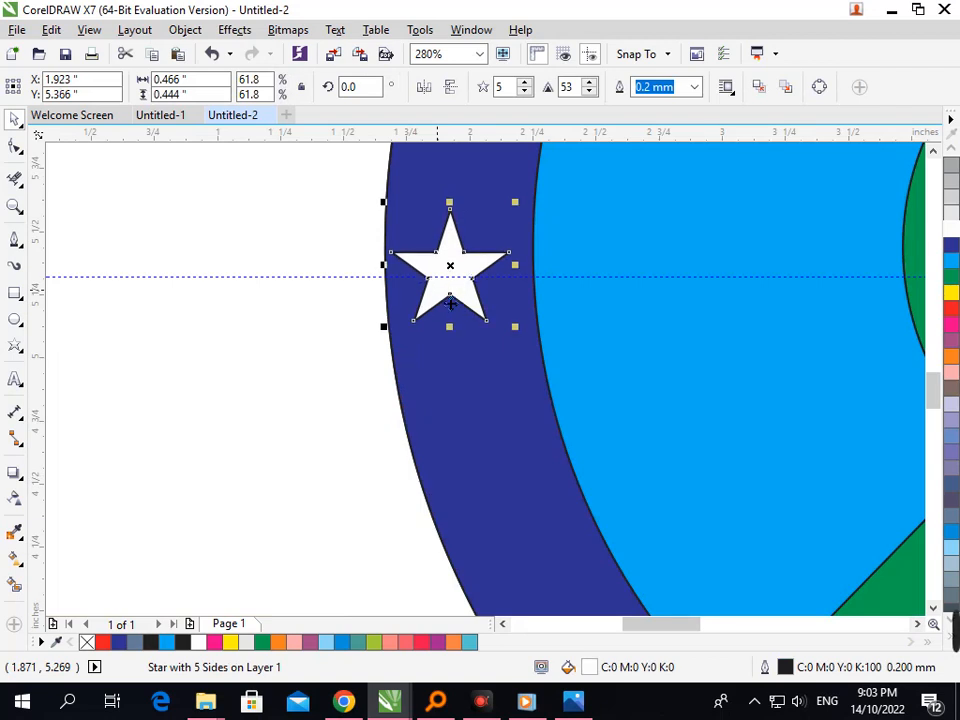
{"action": "key", "text": "F3"}
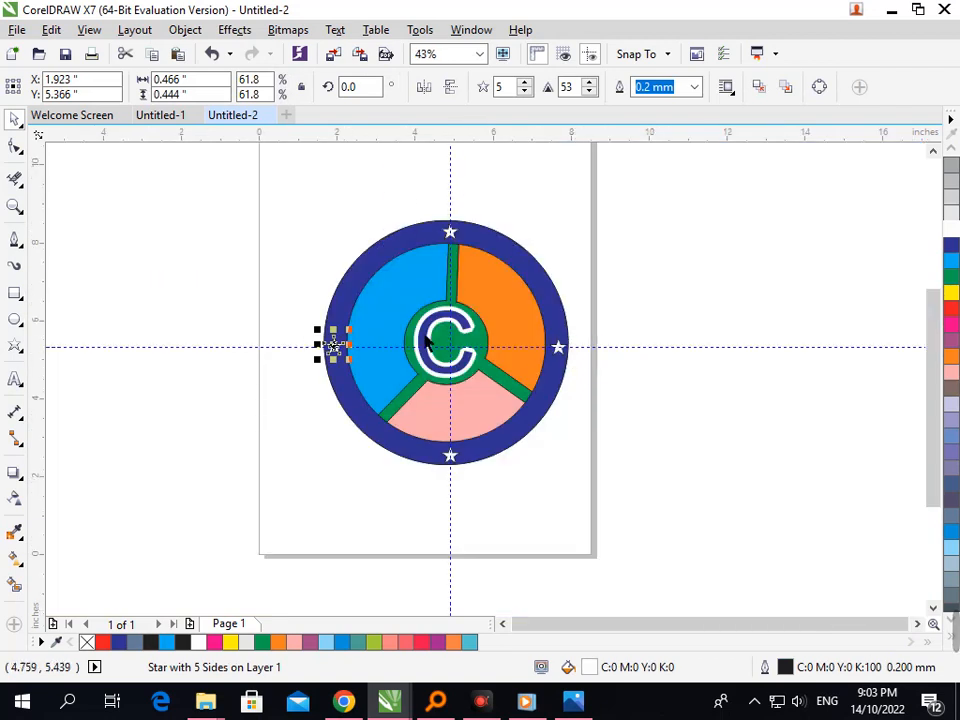
- Delete the horizontal and vertical guidelines crossing the steering wheel
{"action": "left_click", "coordinate": [704, 363]}
{"action": "key", "text": "Delete"}
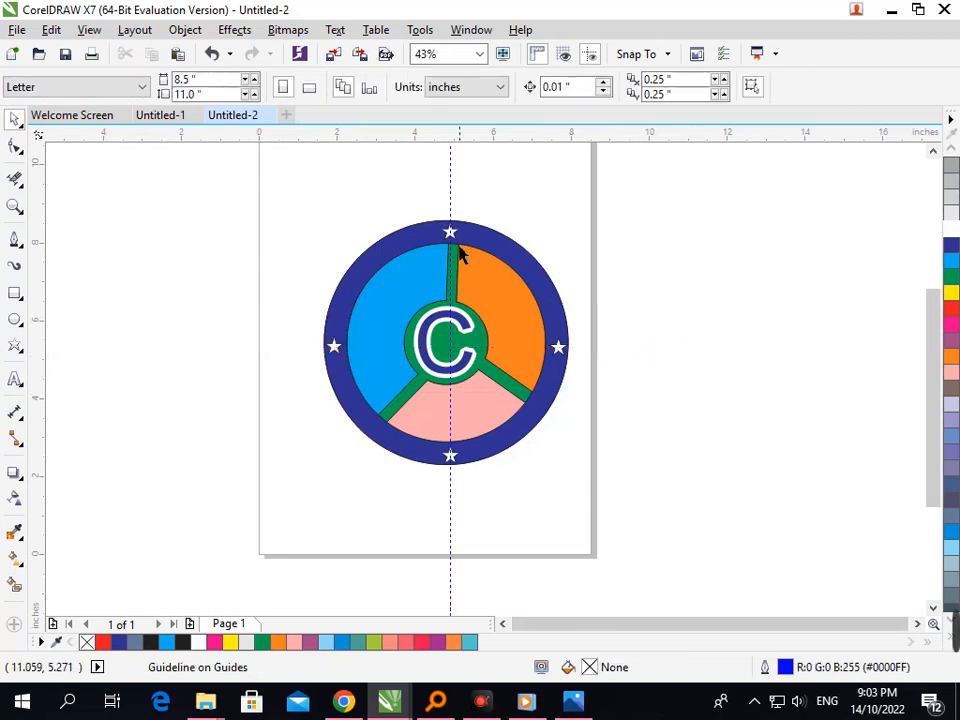
{"action": "left_click", "coordinate": [456, 208]}
{"action": "key", "text": "Delete"}
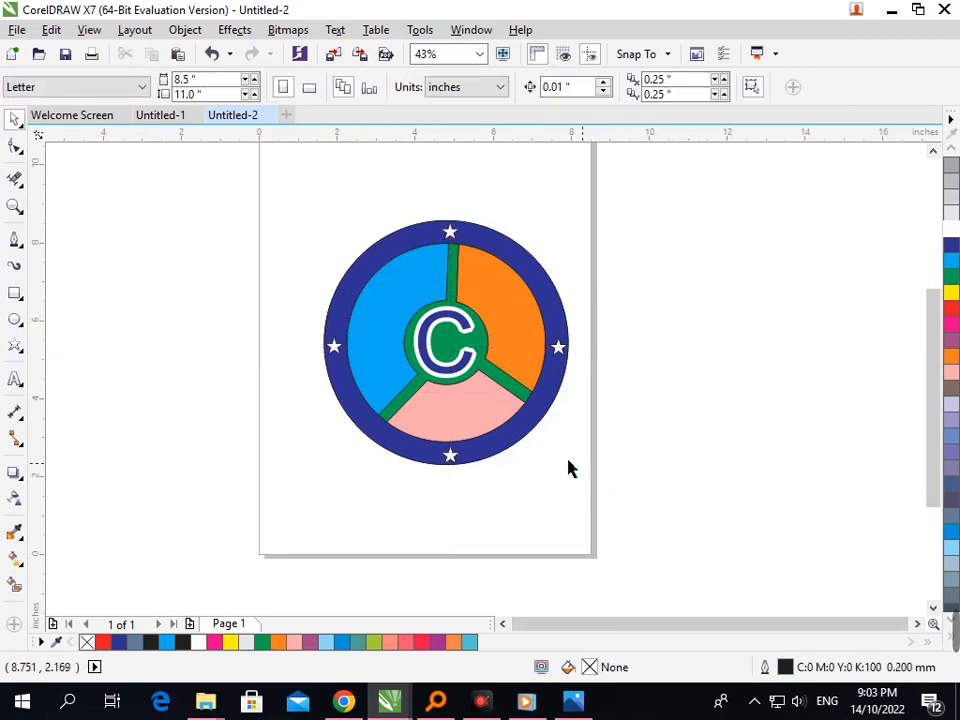
- Enlarge the whole steering wheel from its centre to about 6.568 by 6.568 inches and shift it slightly up and left on the page
{"action": "key", "text": "F3"}
{"action": "key", "text": "F2"}
{"action": "left_click_drag", "start_coordinate": [393, 285], "coordinate": [634, 519]}
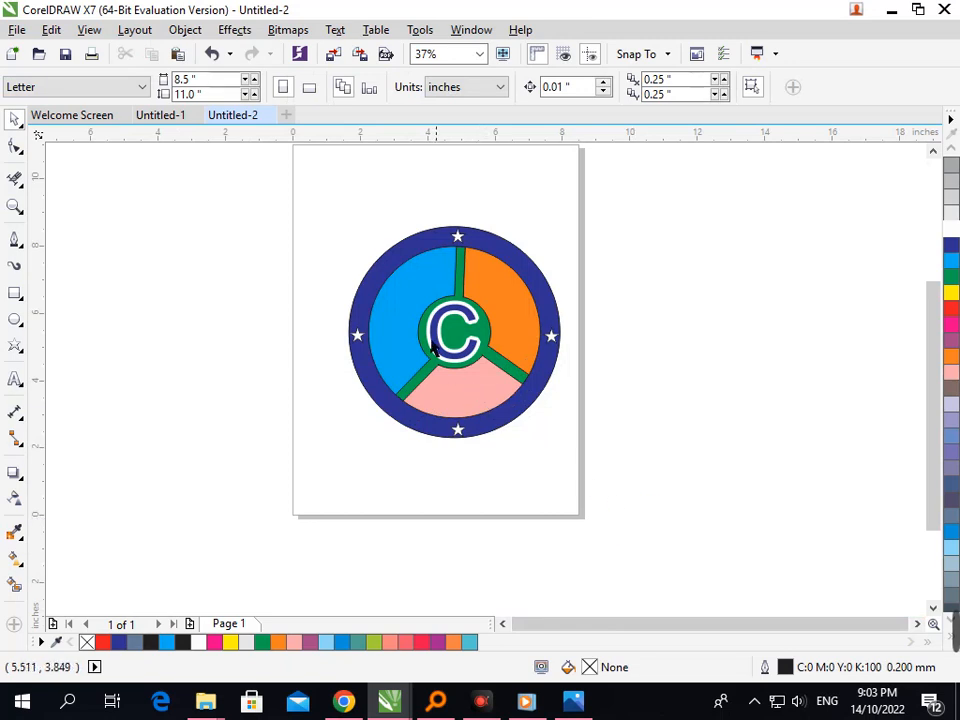
{"action": "key", "text": "F3"}
{"action": "key", "text": "F2"}
{"action": "left_click_drag", "start_coordinate": [401, 281], "coordinate": [596, 508]}
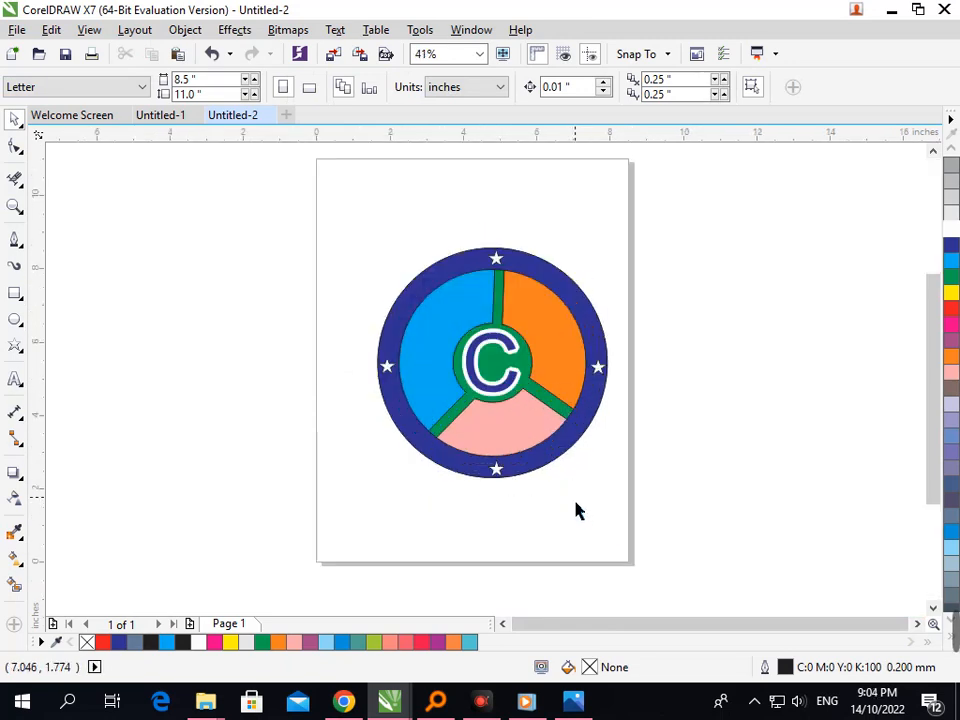
{"action": "left_click_drag", "start_coordinate": [352, 212], "coordinate": [680, 548]}
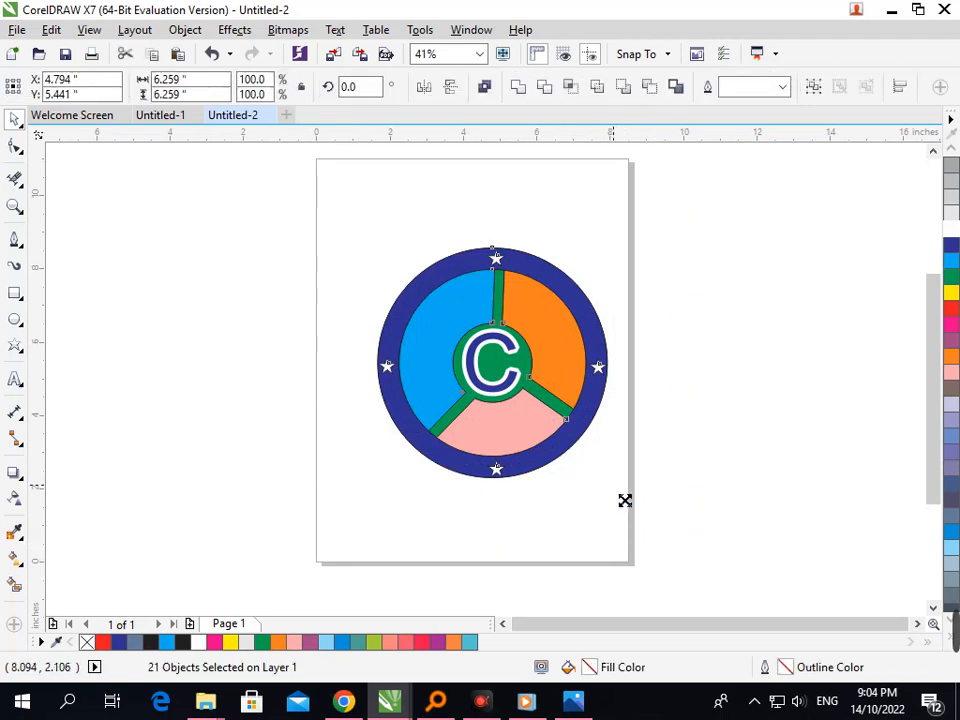
{"action": "left_click_drag", "start_coordinate": [622, 497], "coordinate": [632, 506]}
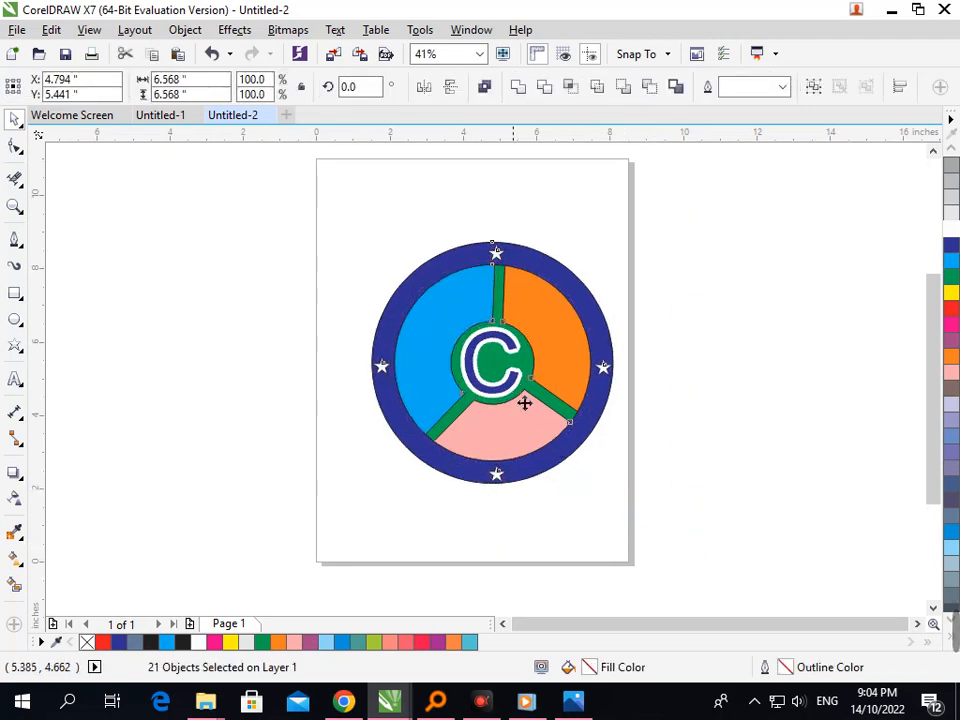
{"action": "left_click_drag", "start_coordinate": [525, 398], "coordinate": [514, 399]}
{"action": "left_click", "coordinate": [590, 520]}
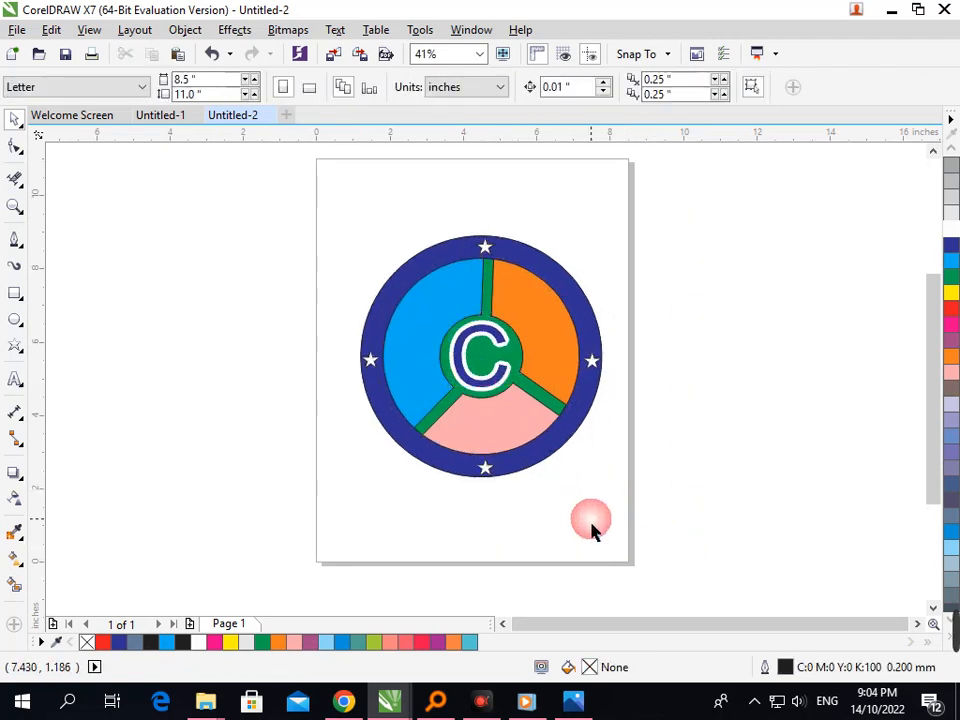
{"action": "key", "text": "z"}
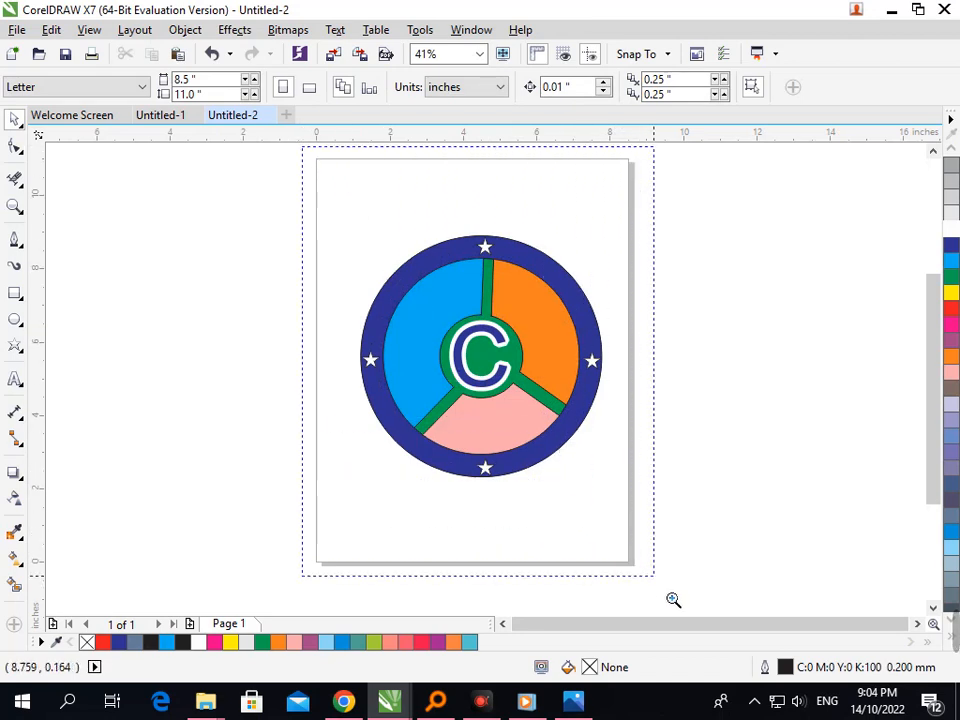